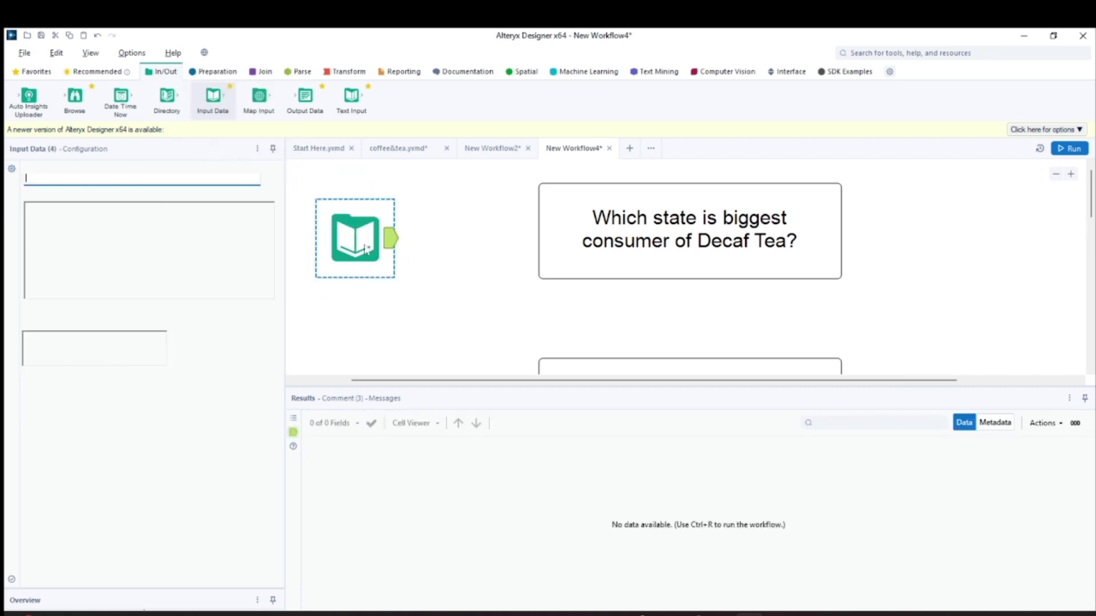
# Connect the Input Data tool to coffee_data.csv and run the workflow to review the loaded records.
pyautogui.click(269, 178)
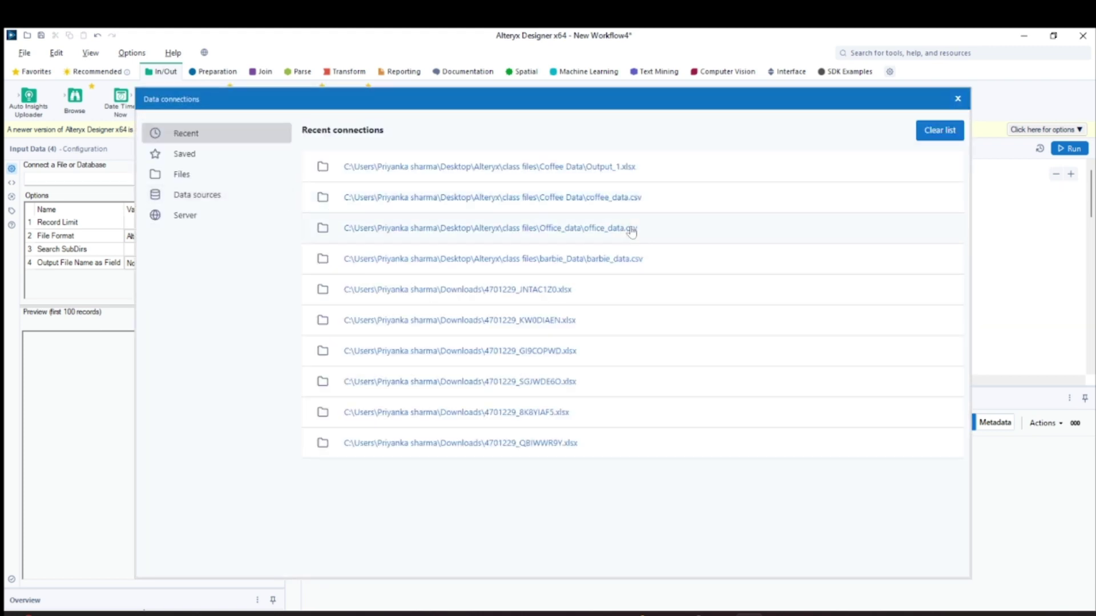
pyautogui.click(615, 197)
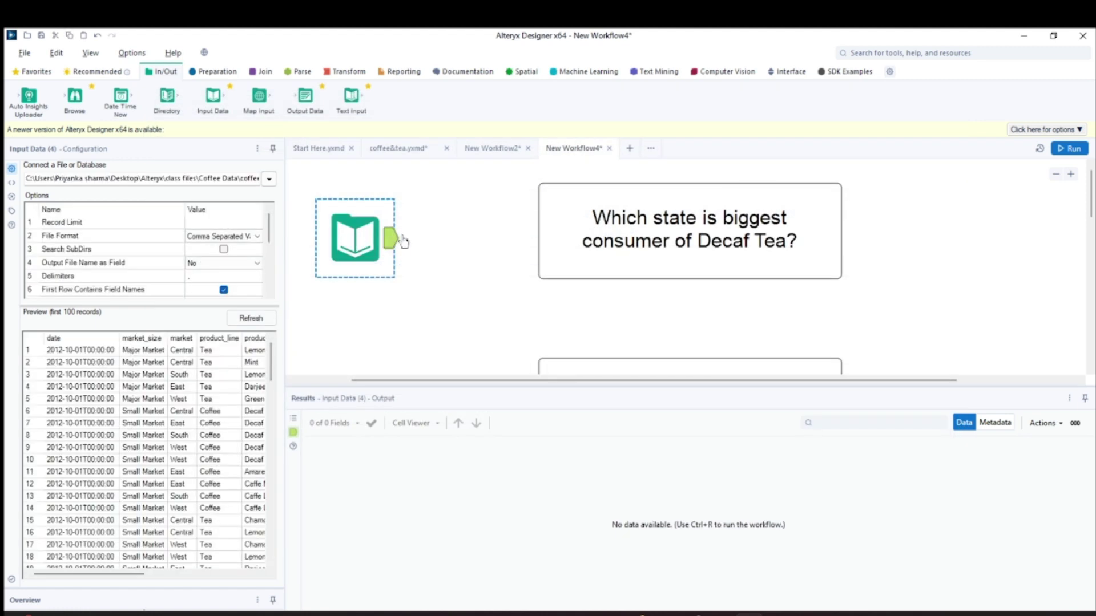
pyautogui.click(1074, 149)
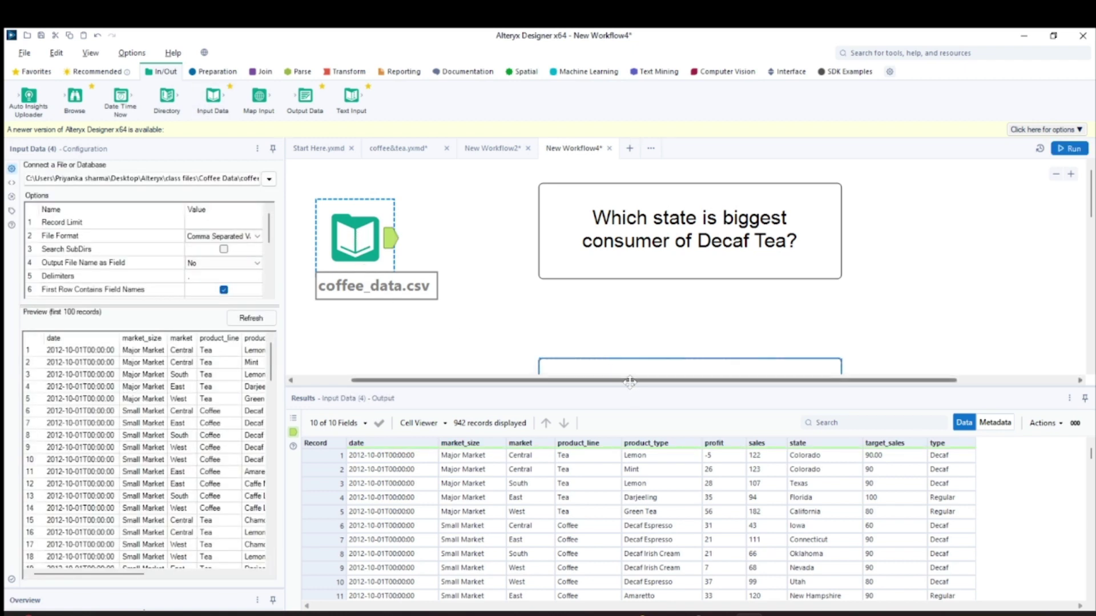
pyautogui.moveTo(625, 381); pyautogui.dragTo(609, 249)
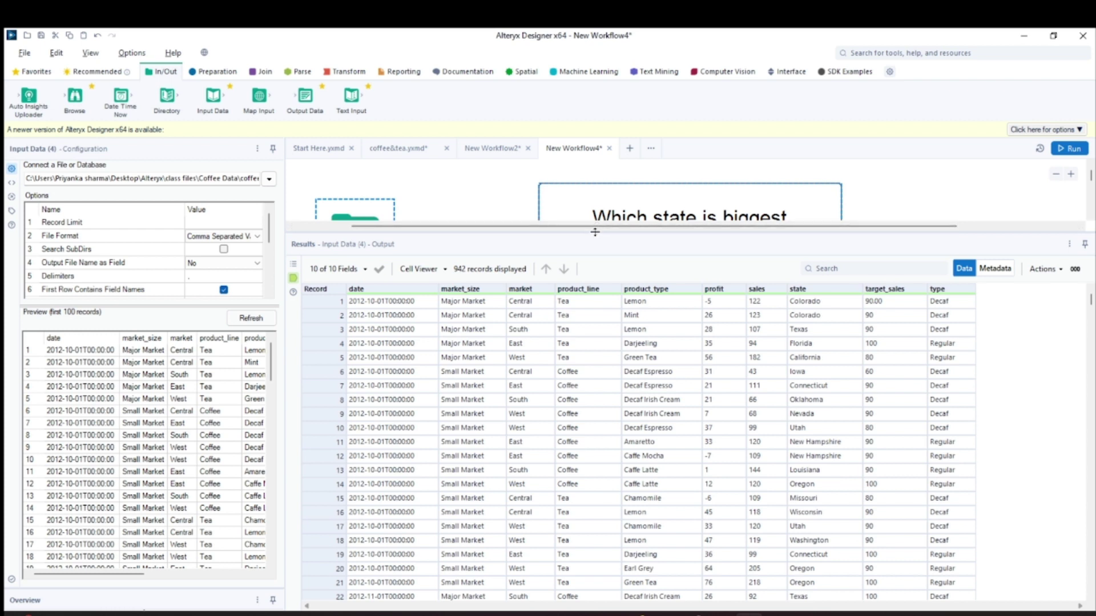
pyautogui.moveTo(597, 232); pyautogui.dragTo(627, 361)
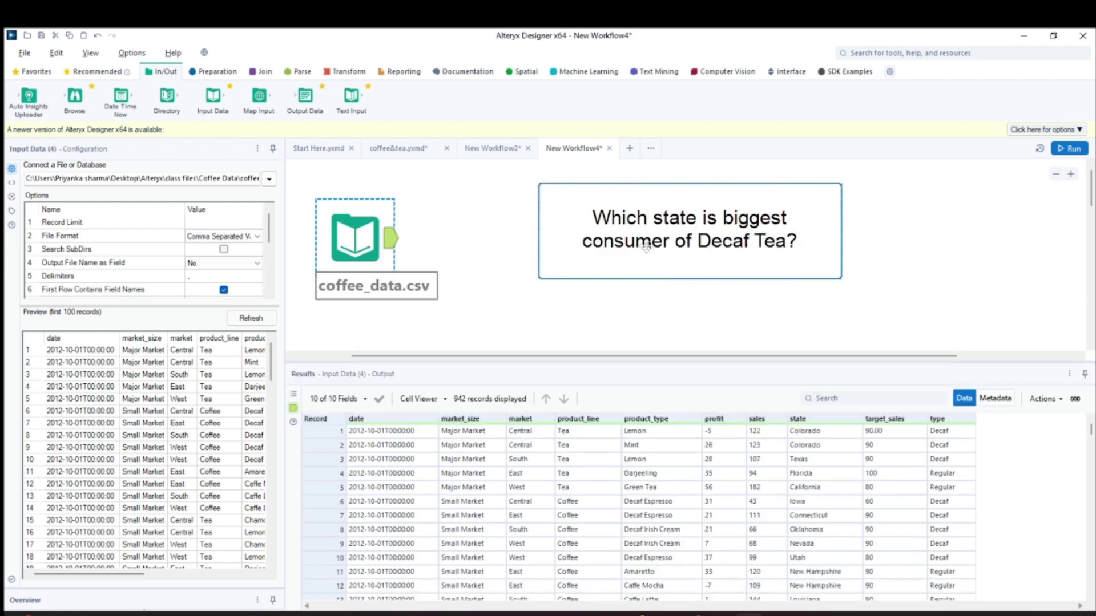
# Shift the Decaf Tea question comment slightly up and the coffee_data.csv input tool slightly down and left on the canvas.
pyautogui.moveTo(682, 274); pyautogui.dragTo(680, 257)
pyautogui.click(377, 288)
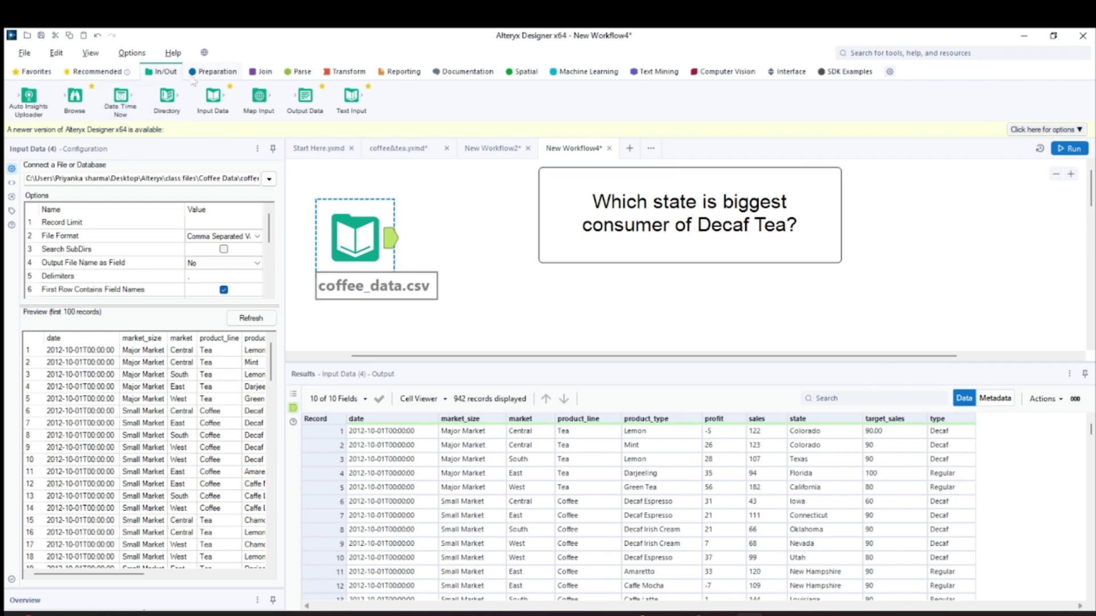
pyautogui.click(213, 72)
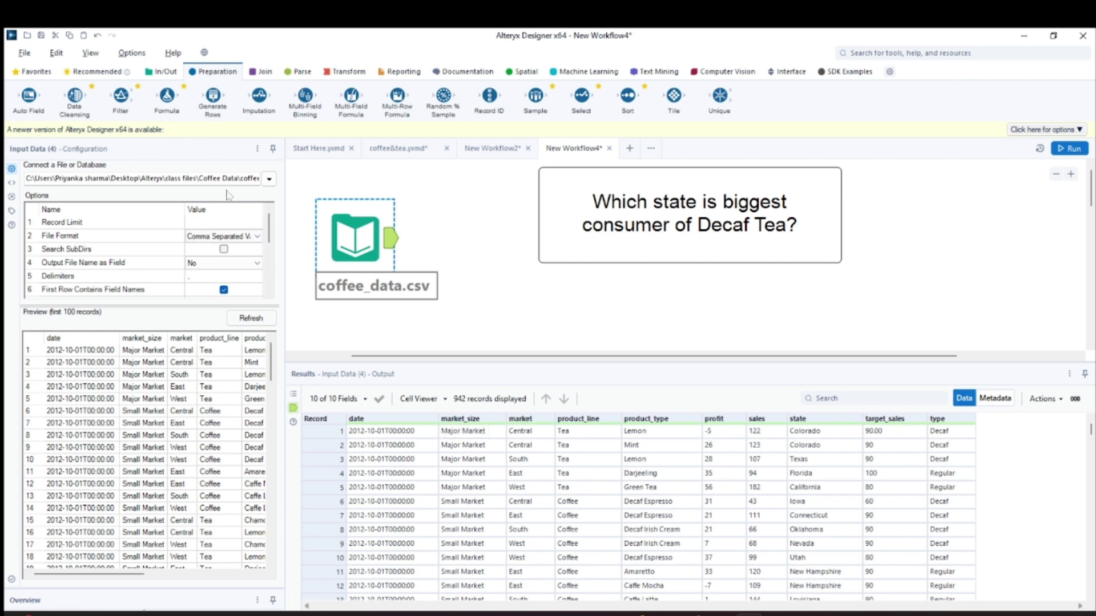
pyautogui.moveTo(363, 237); pyautogui.dragTo(347, 253)
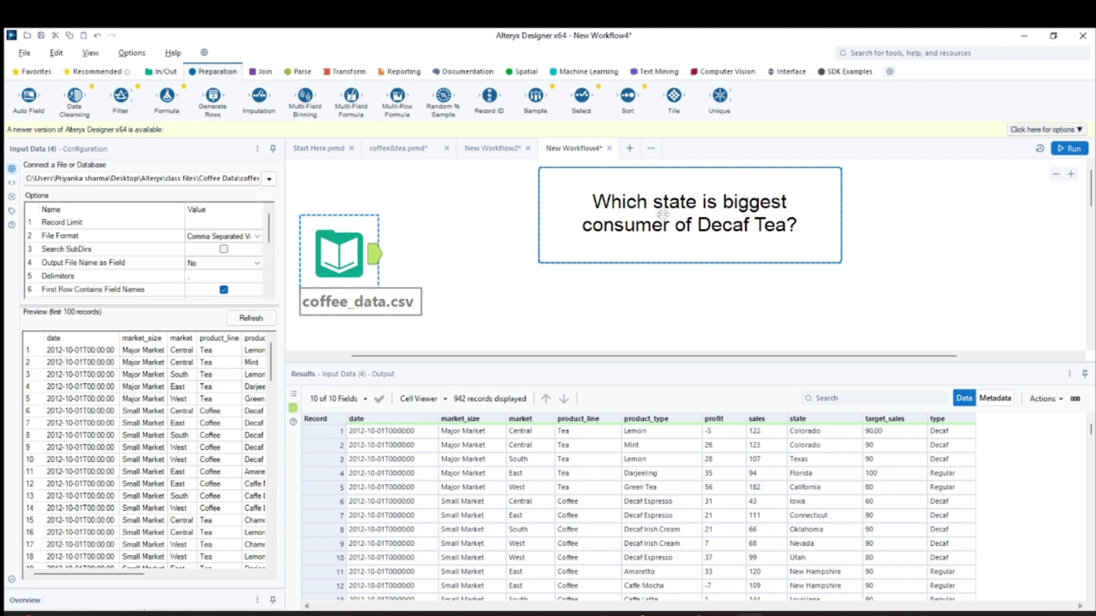
# Add a Filter tool after the coffee_data.csv input with the basic filter product_line Equals Tea.
pyautogui.moveTo(120, 95); pyautogui.dragTo(527, 299)
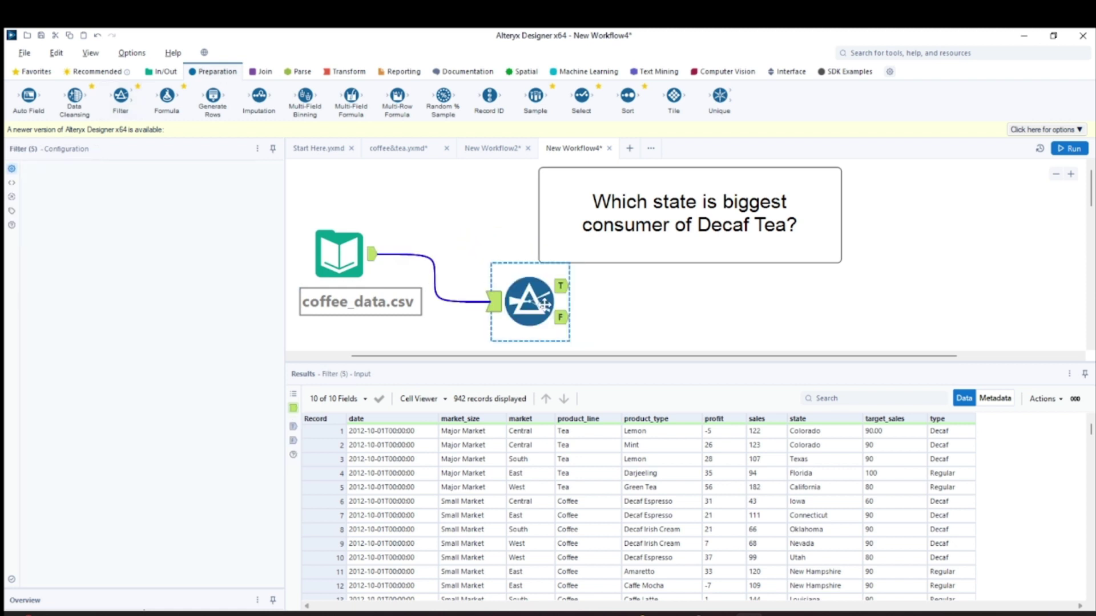
pyautogui.click(117, 224)
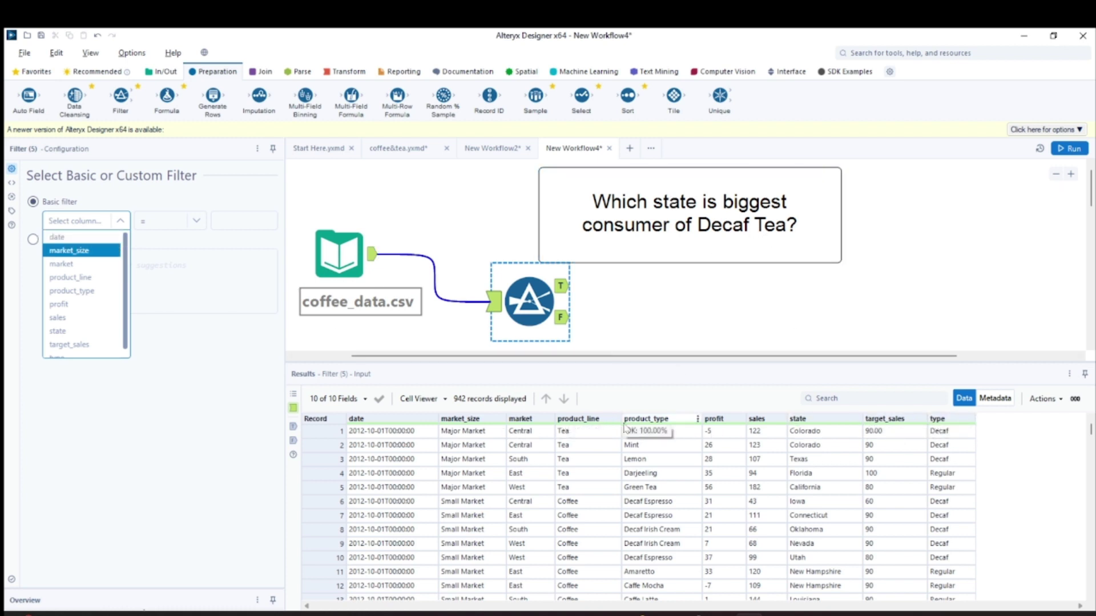
pyautogui.click(82, 277)
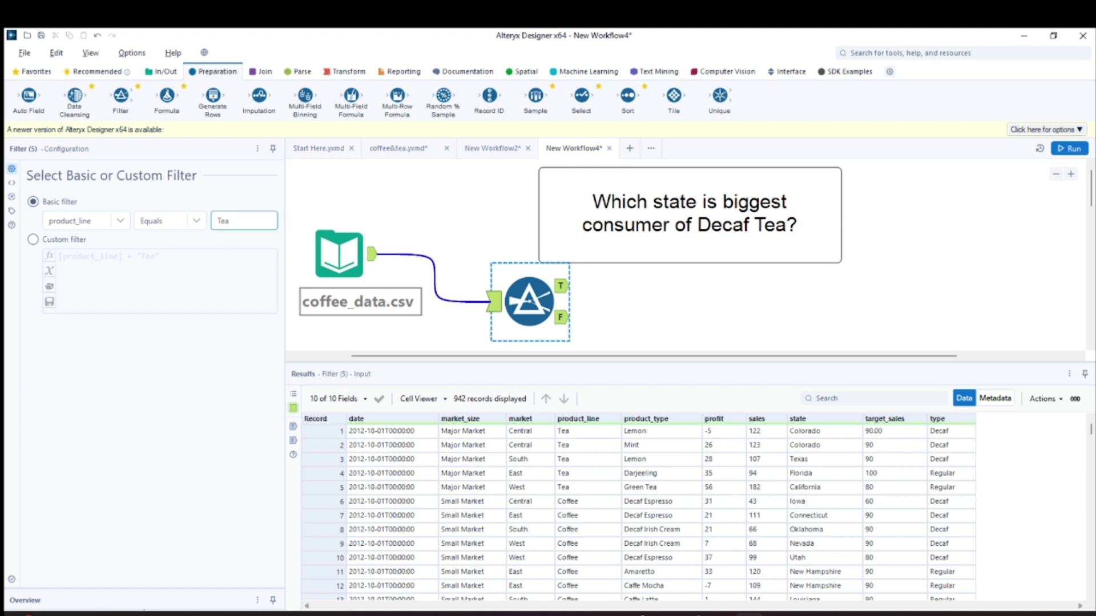
pyautogui.click(535, 300)
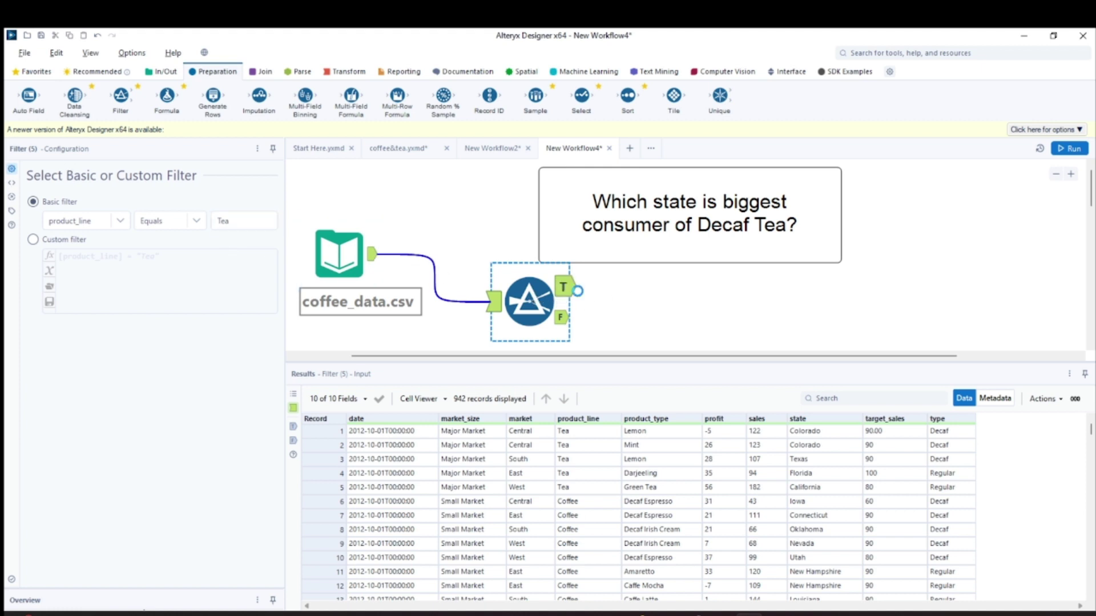
# Run the workflow and display the records from the Filter tool's True output.
pyautogui.click(1070, 148)
pyautogui.click(1066, 149)
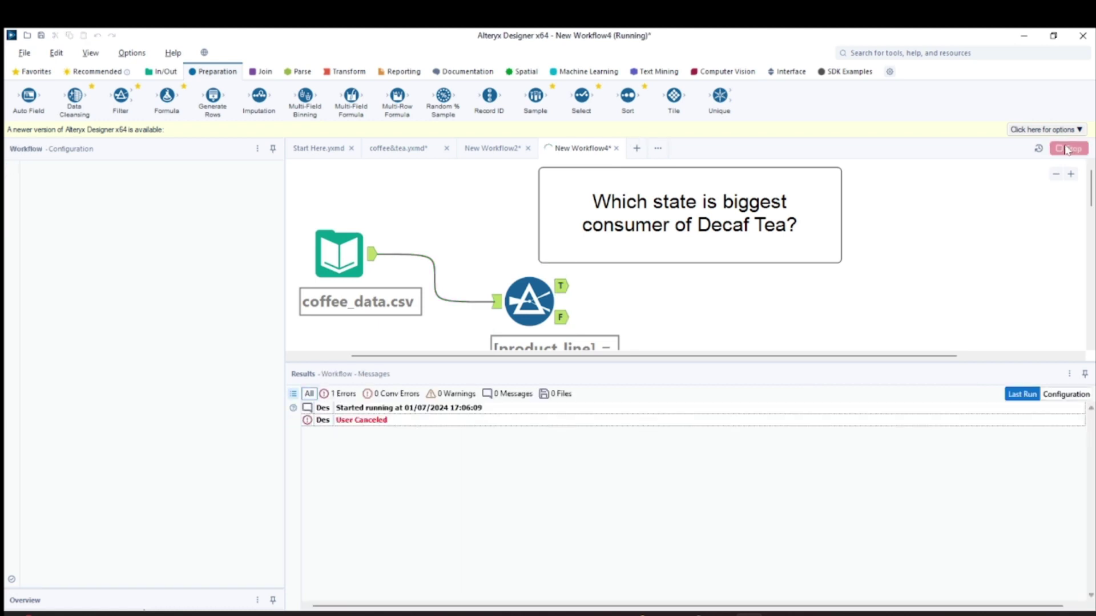
pyautogui.click(523, 301)
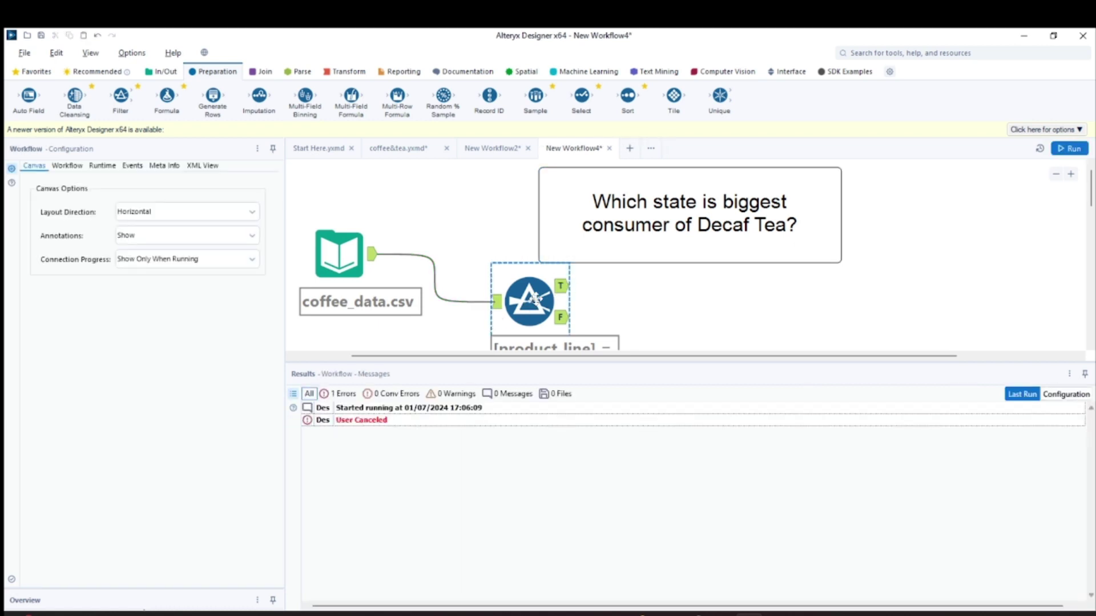
pyautogui.click(563, 290)
pyautogui.click(563, 292)
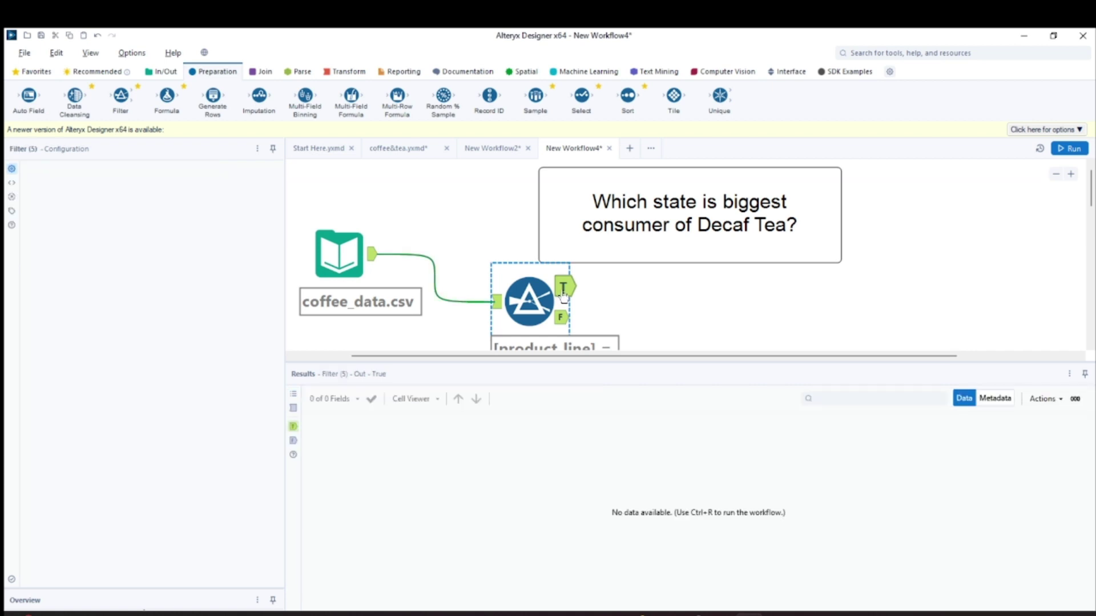
pyautogui.click(1062, 149)
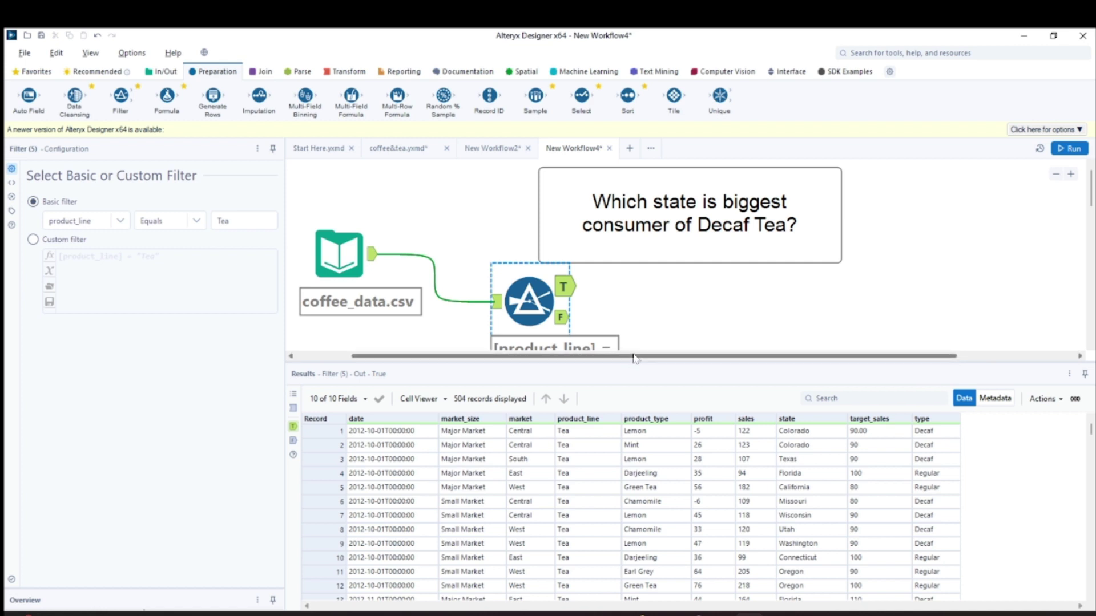
pyautogui.moveTo(629, 363); pyautogui.dragTo(605, 386)
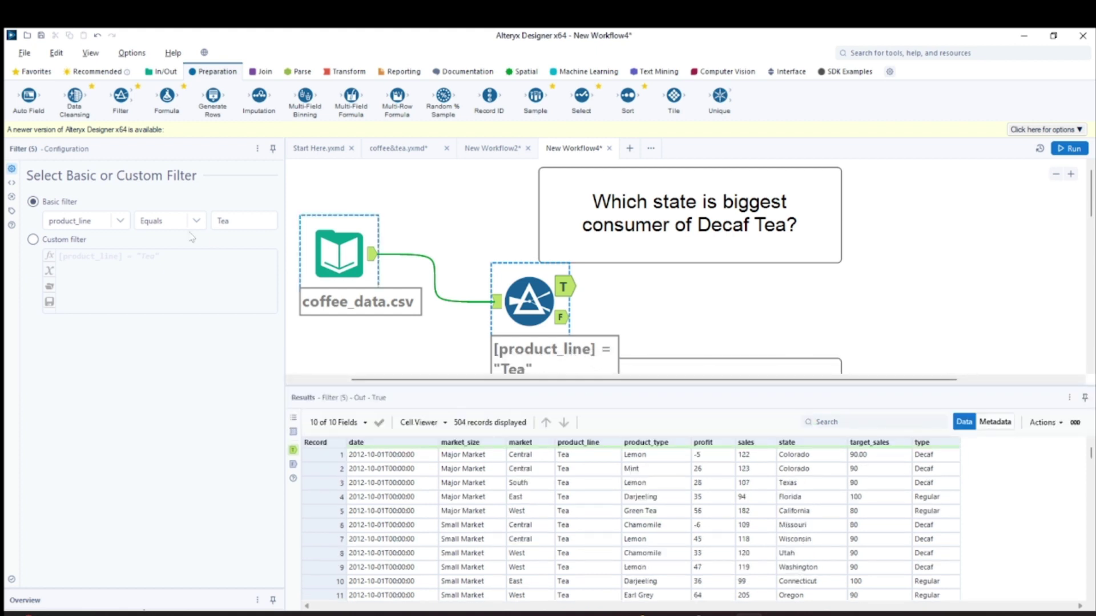
# Switch the Filter tool to the custom expression [product_line] = "Tea" AND [type] = "Decaf" and run the workflow.
pyautogui.click(34, 240)
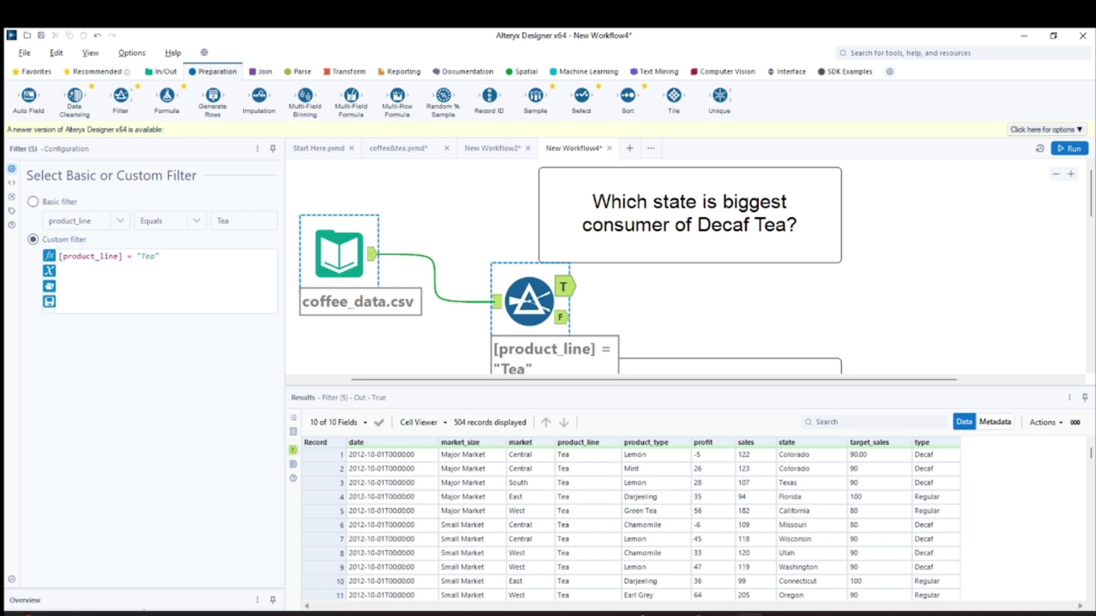
pyautogui.write('AND [')
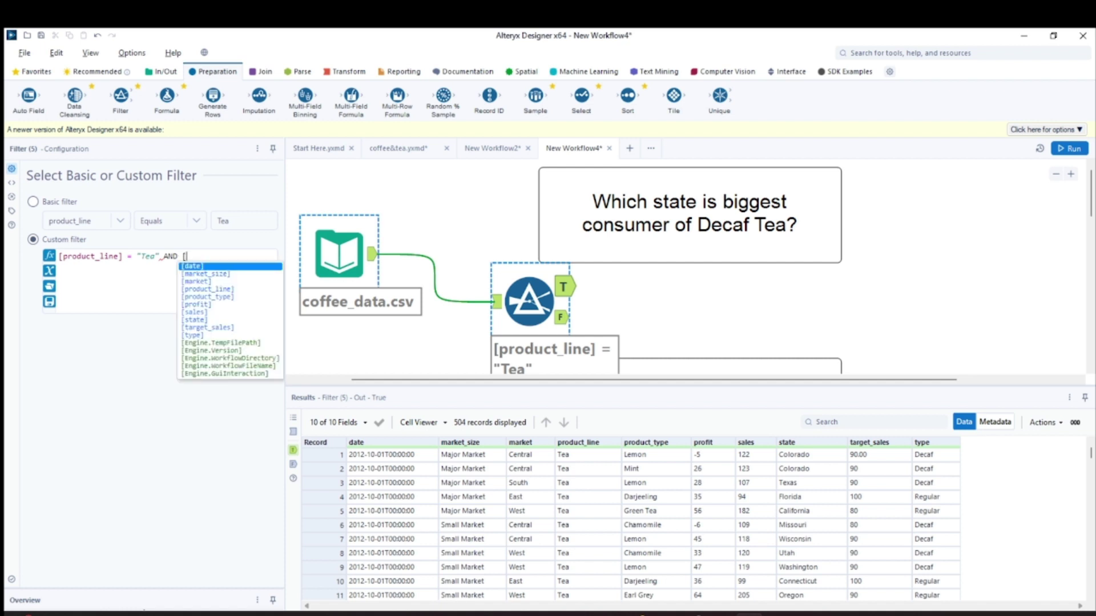
pyautogui.write('type')
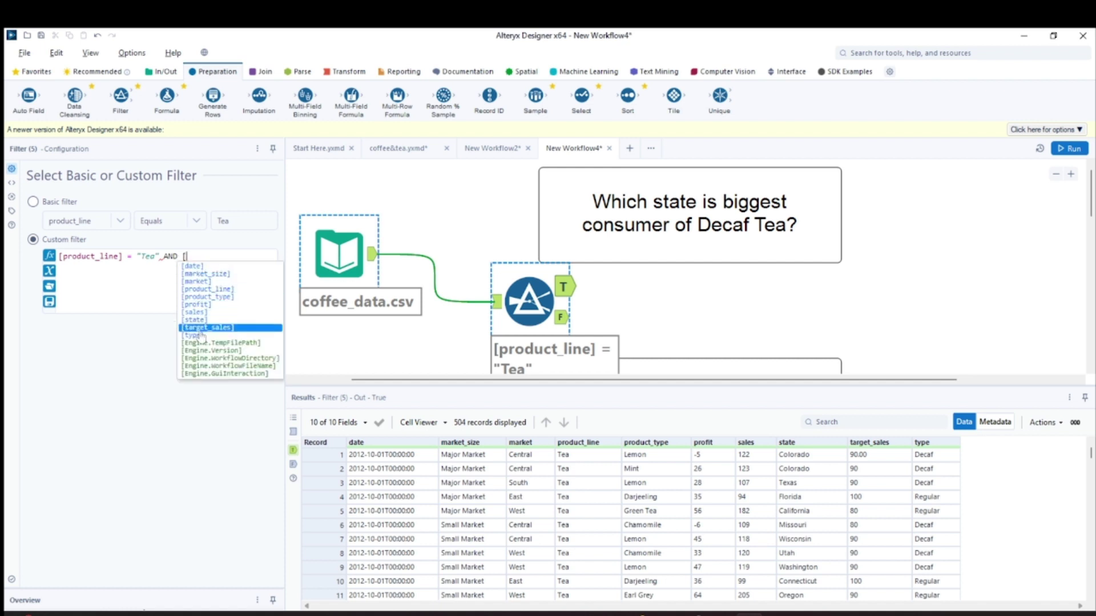
pyautogui.press('Return')
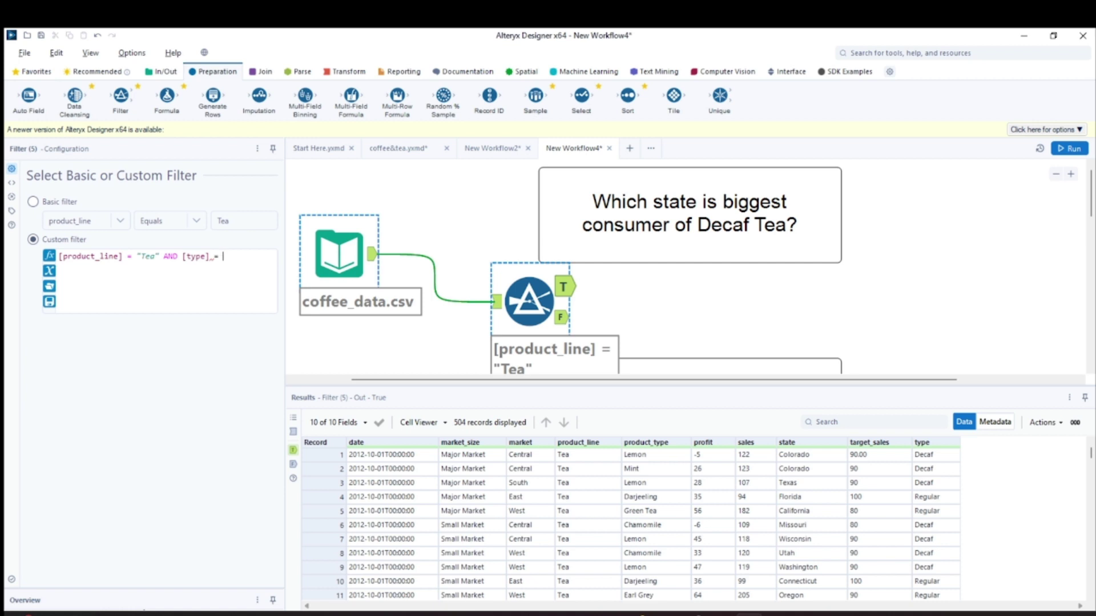
pyautogui.write('"')
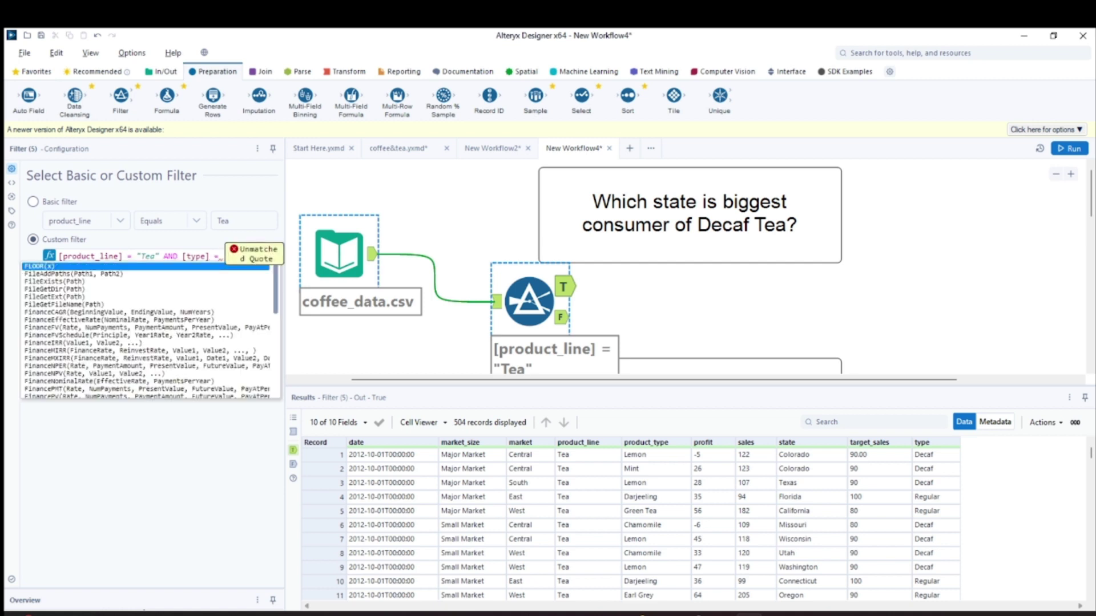
pyautogui.press('Escape')
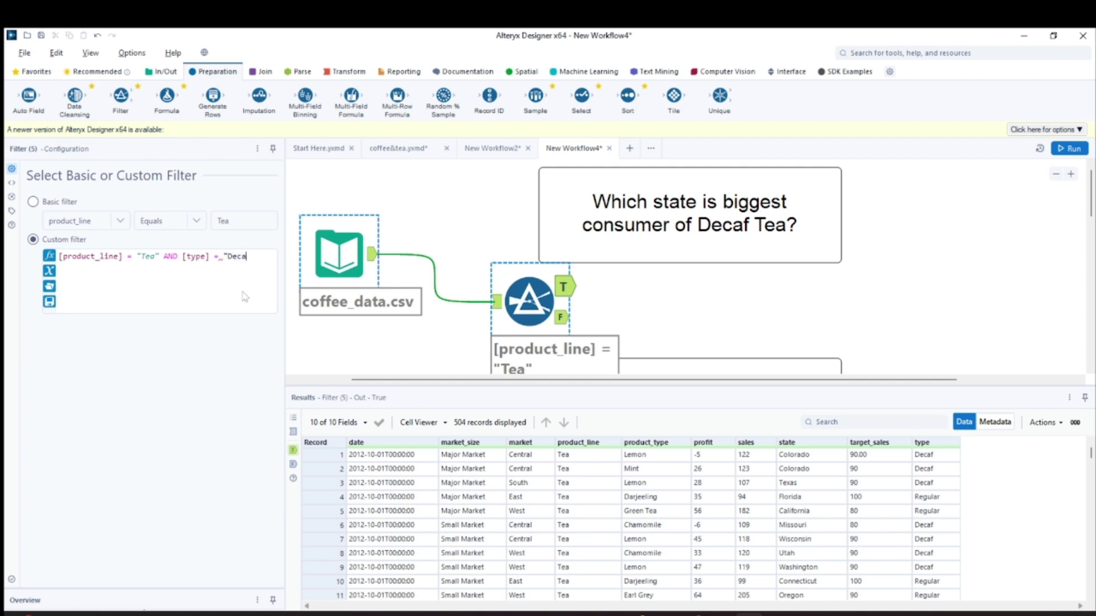
pyautogui.write('Decaf"')
pyautogui.click(1075, 148)
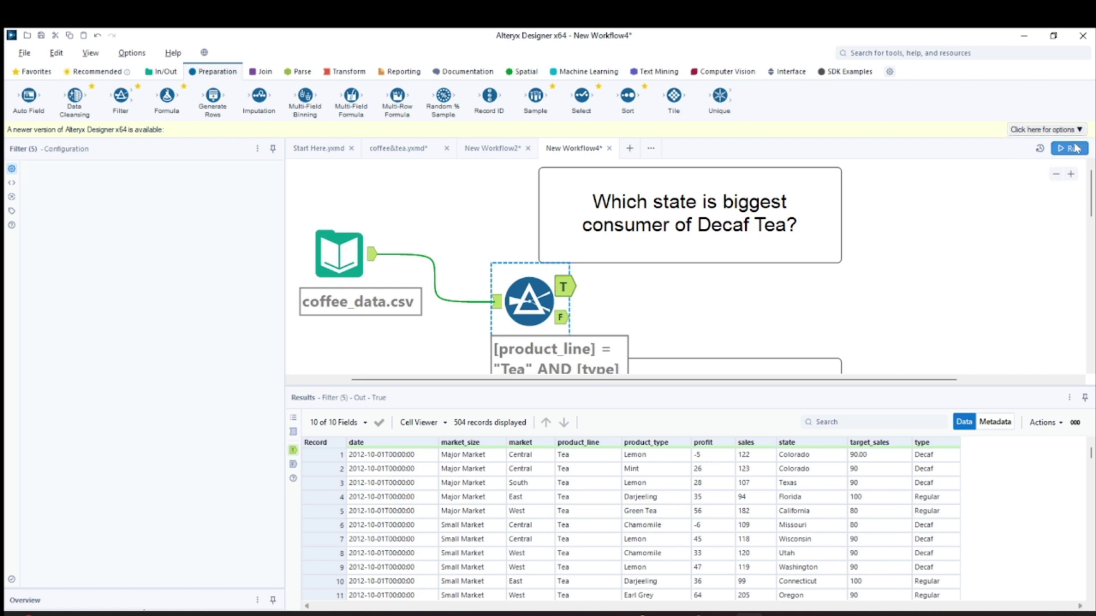
pyautogui.click(1075, 148)
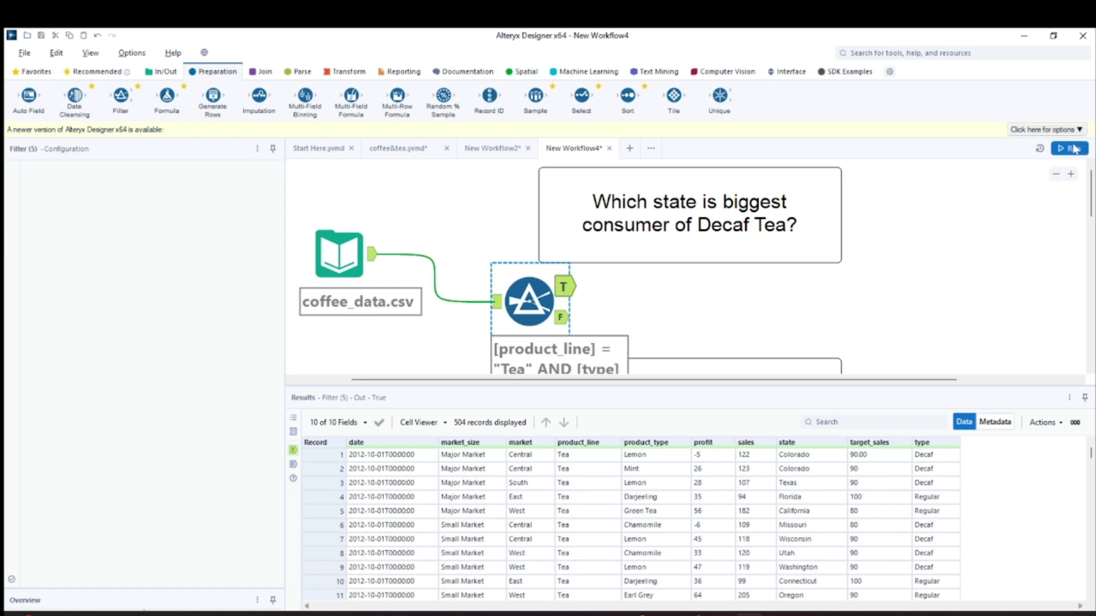
# Add a Summarize tool connected to the Filter tool's True output.
pyautogui.click(536, 305)
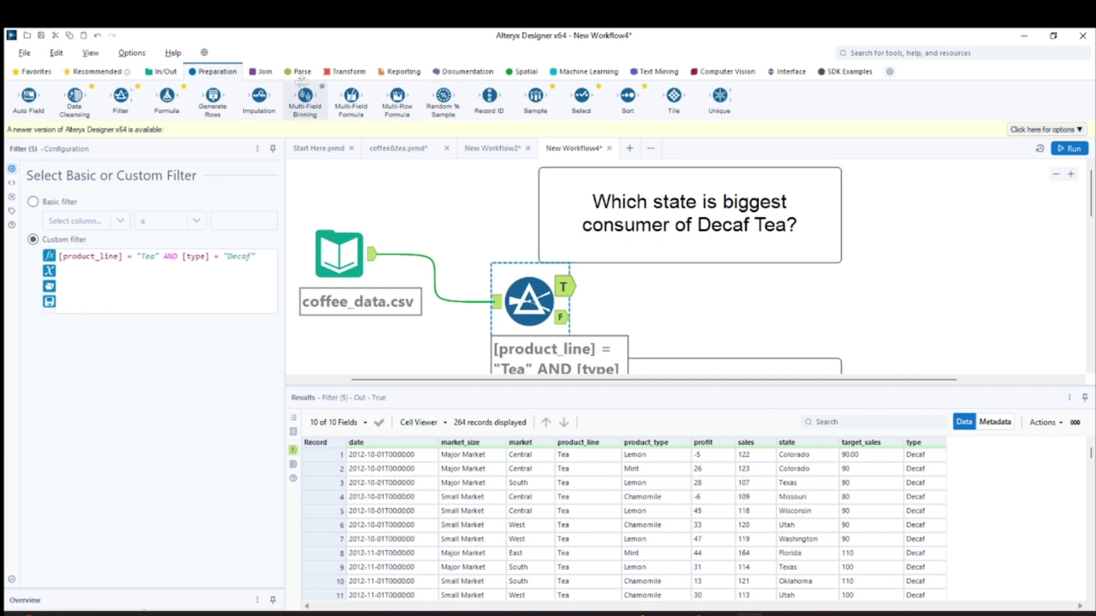
pyautogui.click(330, 73)
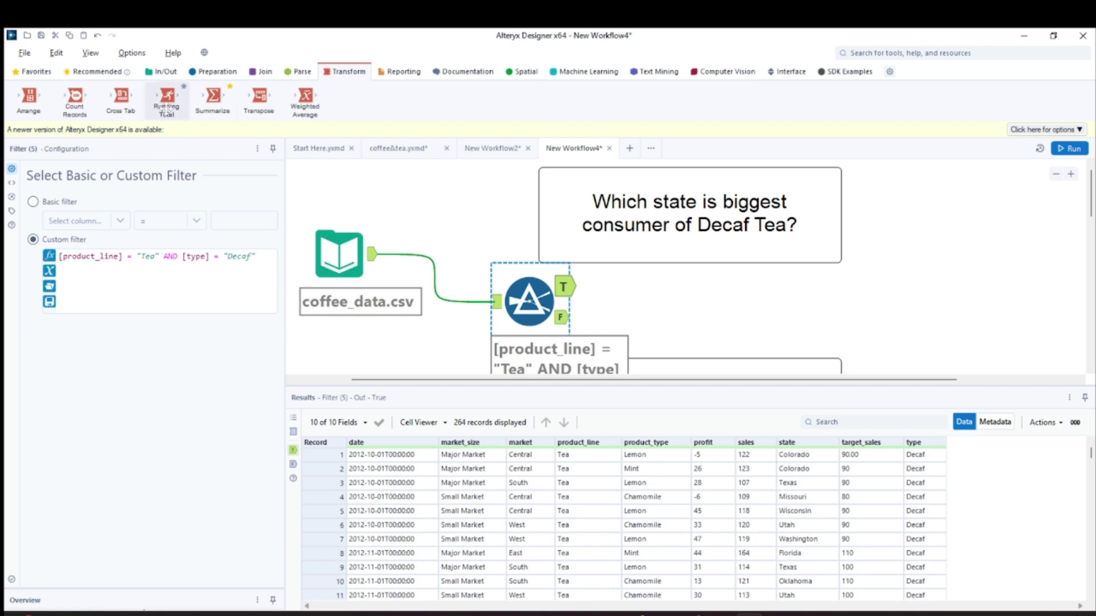
pyautogui.moveTo(213, 99); pyautogui.dragTo(670, 298)
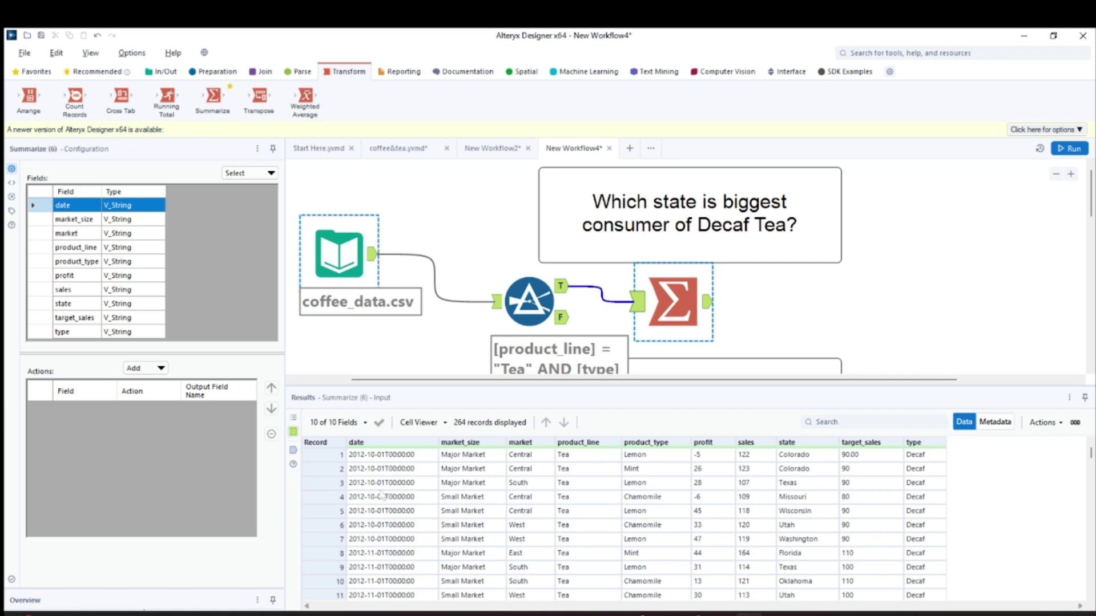
# Insert a Select tool between the coffee_data.csv input and the Filter, and rearrange the Filter and Summarize tools to make room.
pyautogui.click(213, 72)
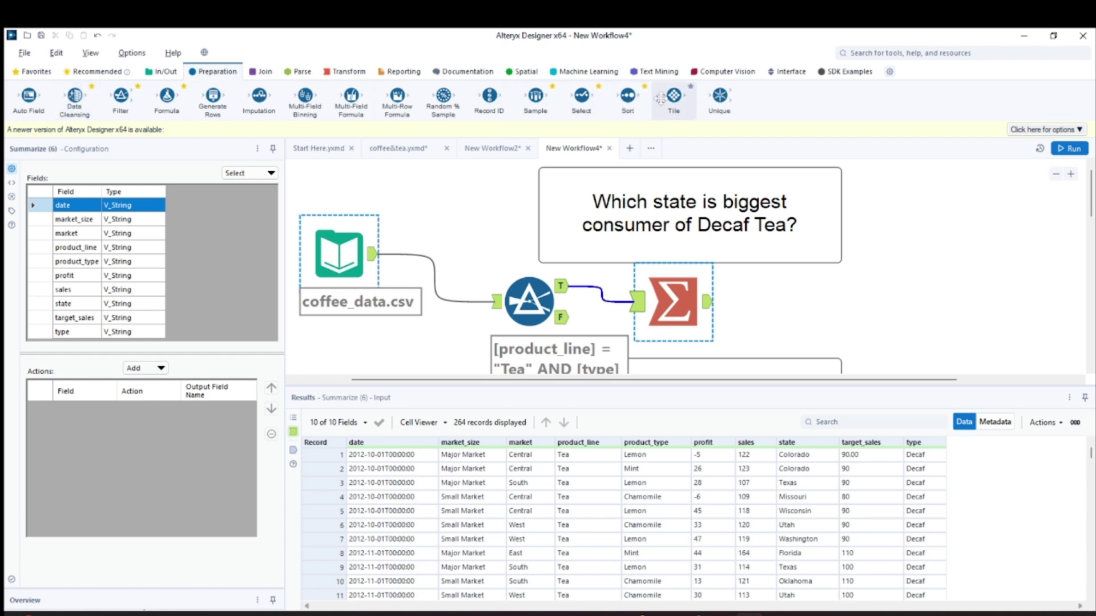
pyautogui.moveTo(581, 95); pyautogui.dragTo(456, 260)
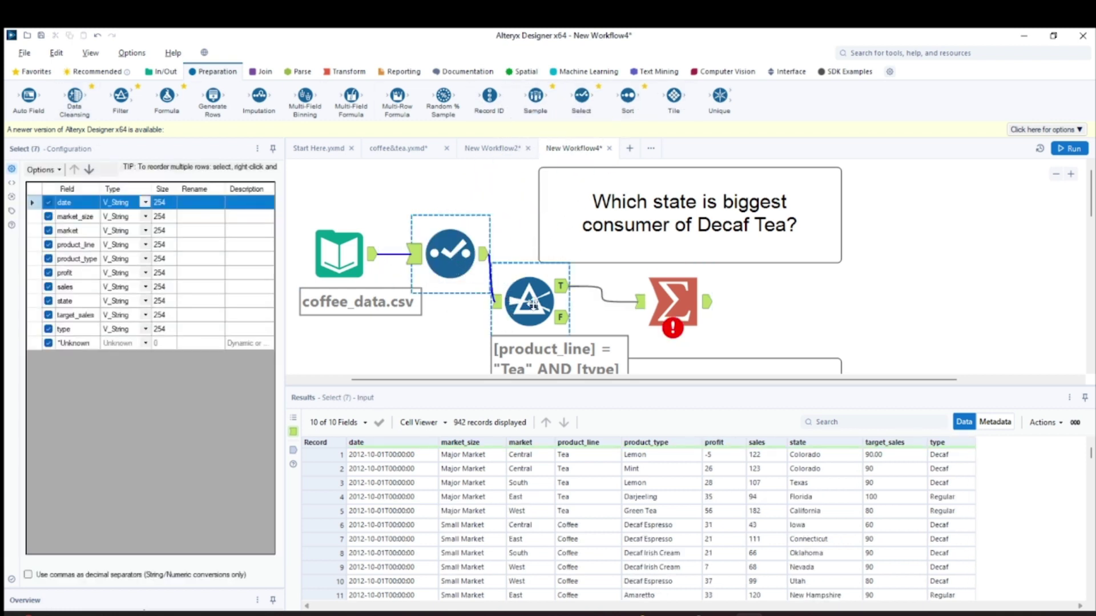
pyautogui.moveTo(526, 313); pyautogui.dragTo(593, 313)
pyautogui.moveTo(673, 300); pyautogui.dragTo(753, 313)
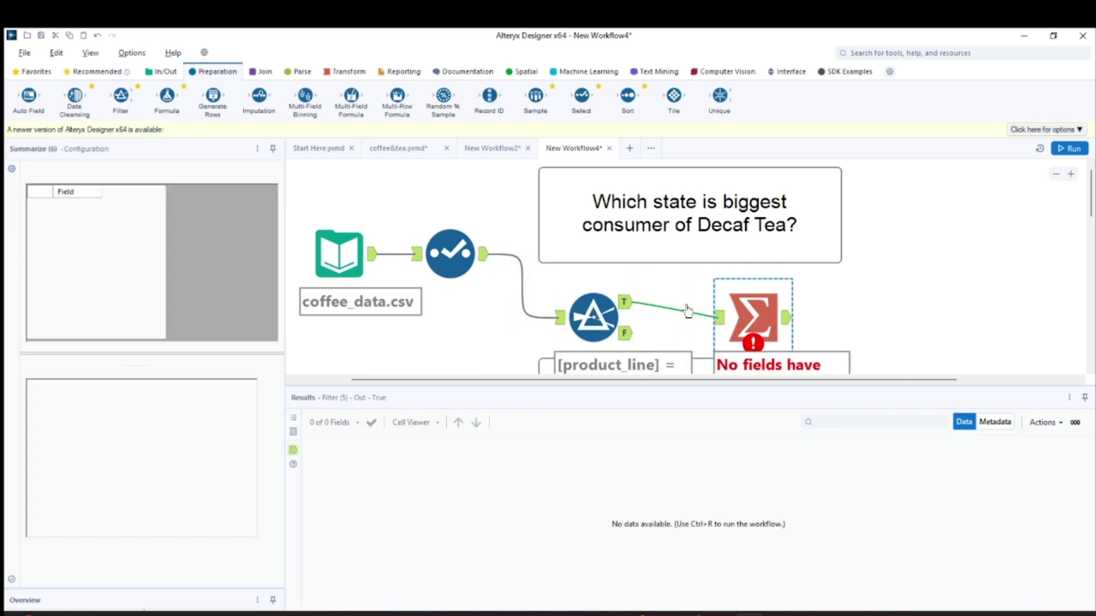
pyautogui.moveTo(592, 320); pyautogui.dragTo(479, 354)
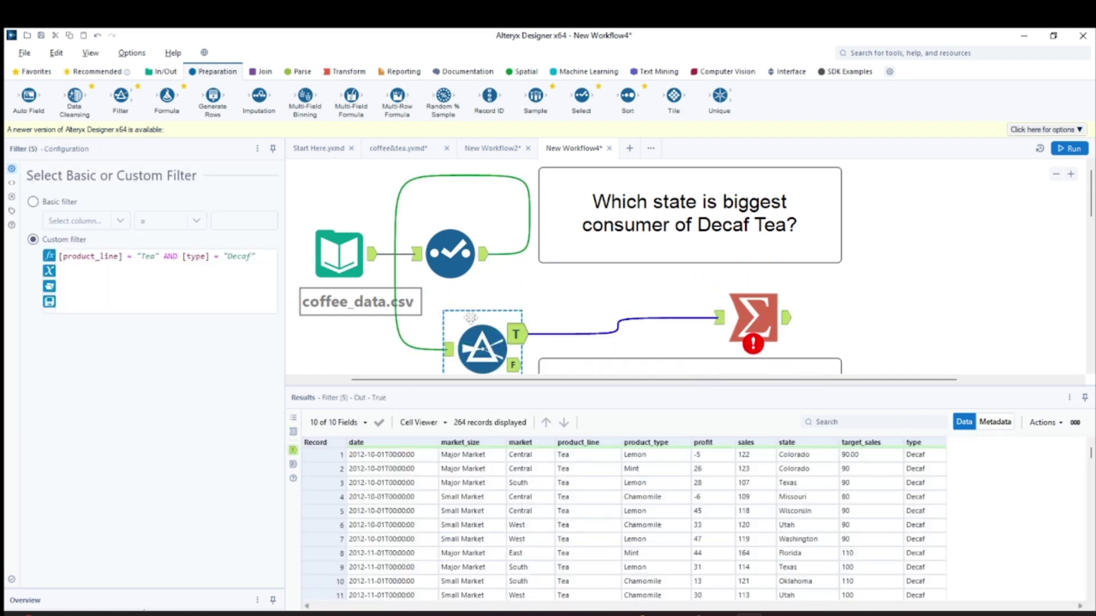
# Exclude the date, market_size, market, sales and target_sales fields in the Select tool.
pyautogui.click(451, 258)
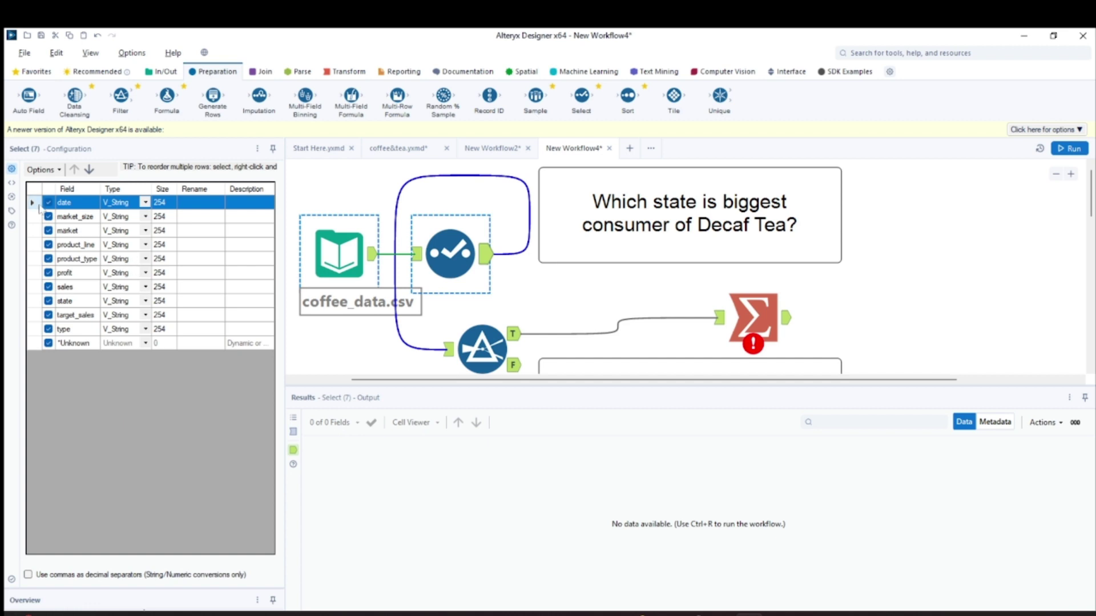
pyautogui.click(48, 202)
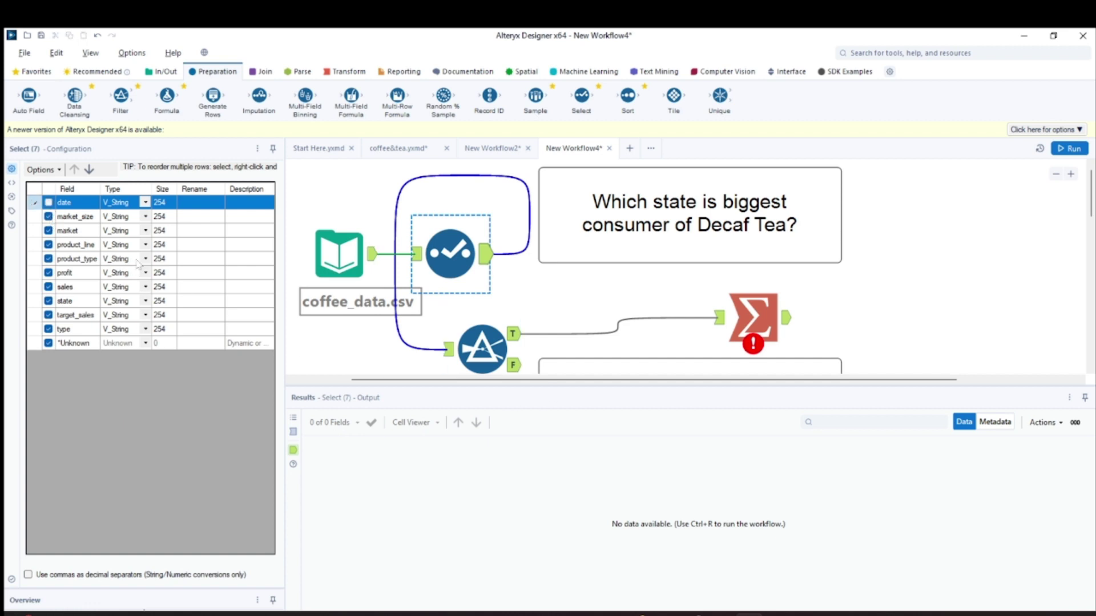
pyautogui.click(50, 216)
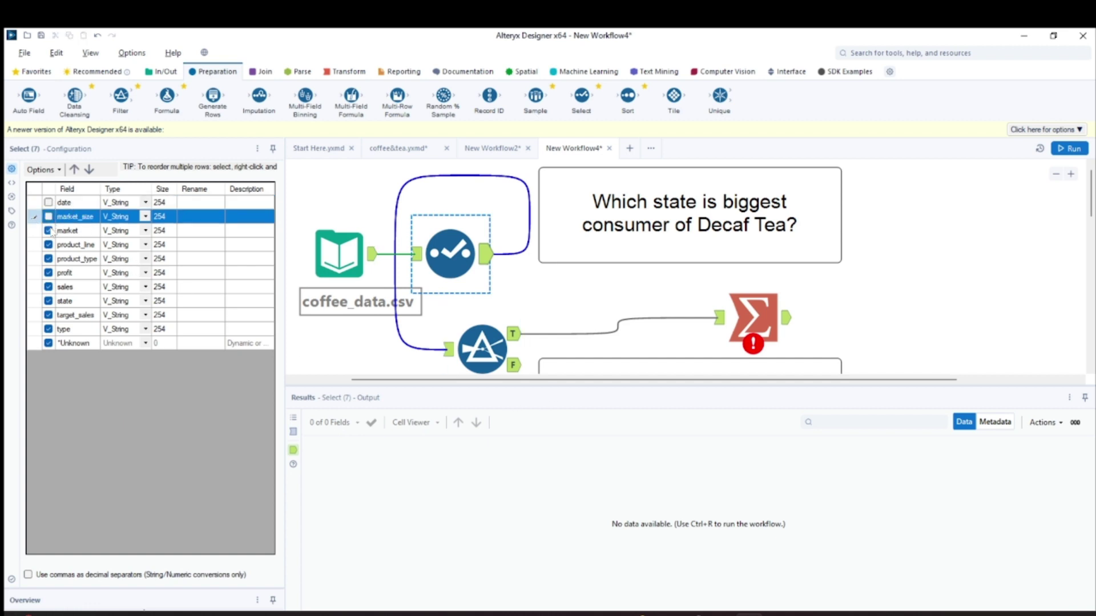
pyautogui.click(48, 231)
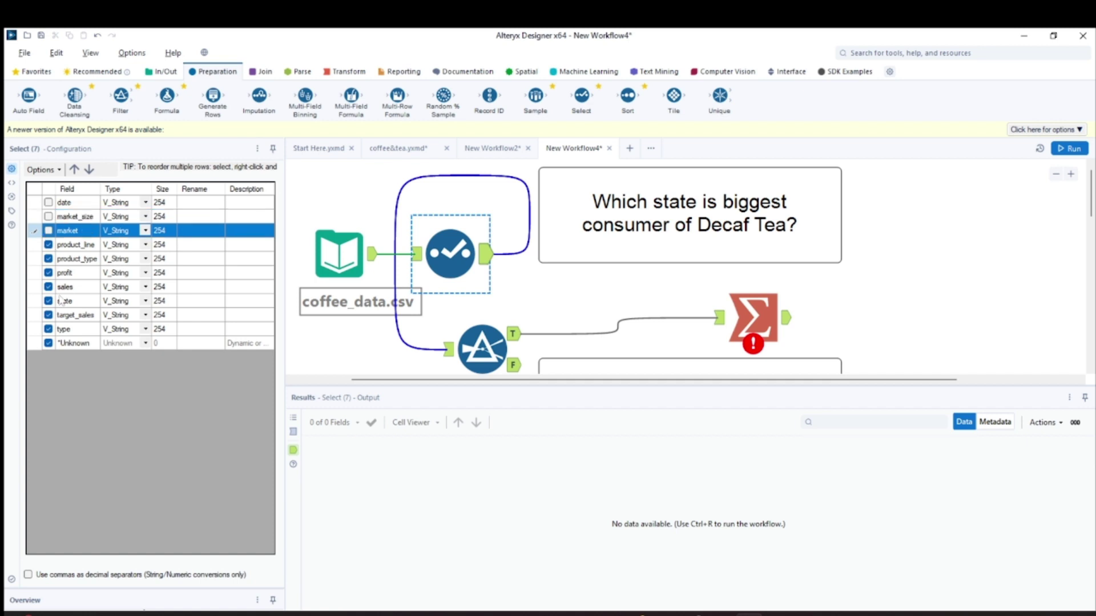
pyautogui.click(48, 287)
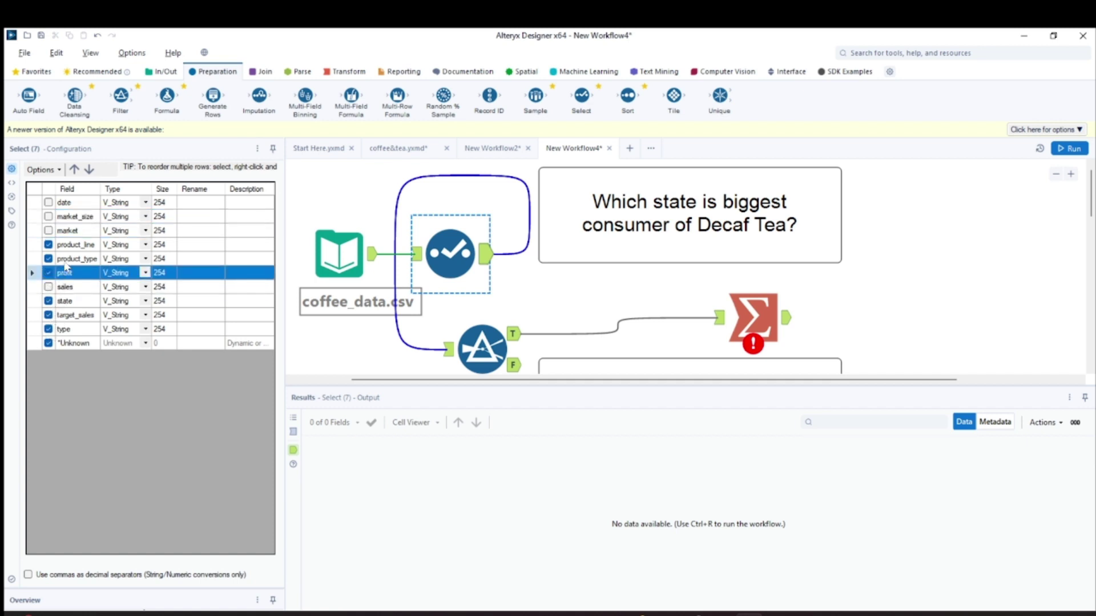
pyautogui.click(48, 315)
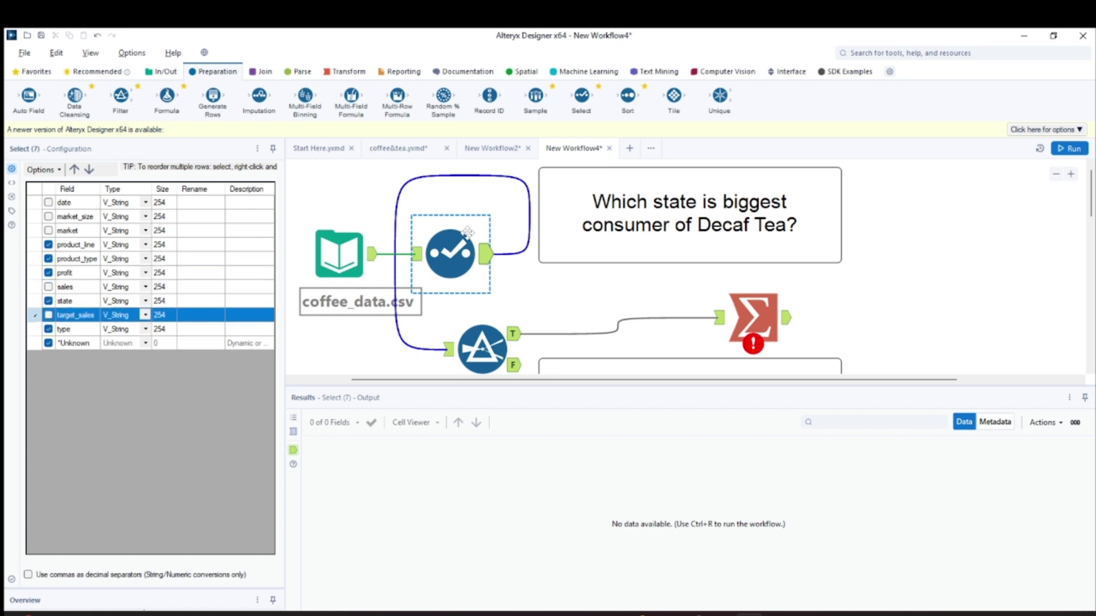
# Run the workflow with the reduced field set and display the records entering the Summarize tool.
pyautogui.click(481, 347)
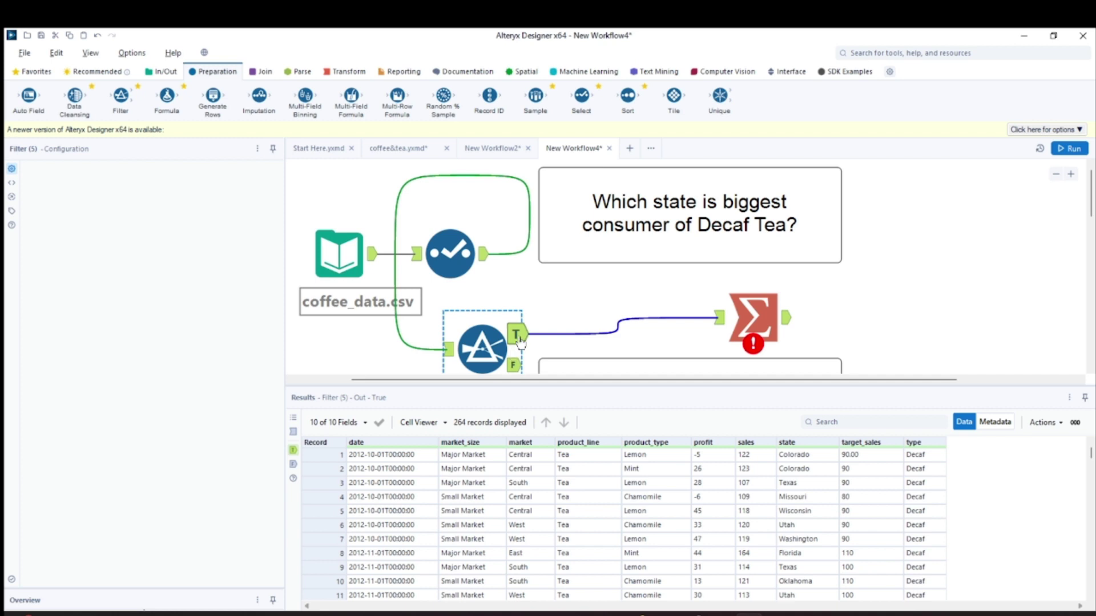
pyautogui.keyDown('ctrl'); pyautogui.click(477, 279); pyautogui.keyUp('ctrl')
pyautogui.click(481, 336)
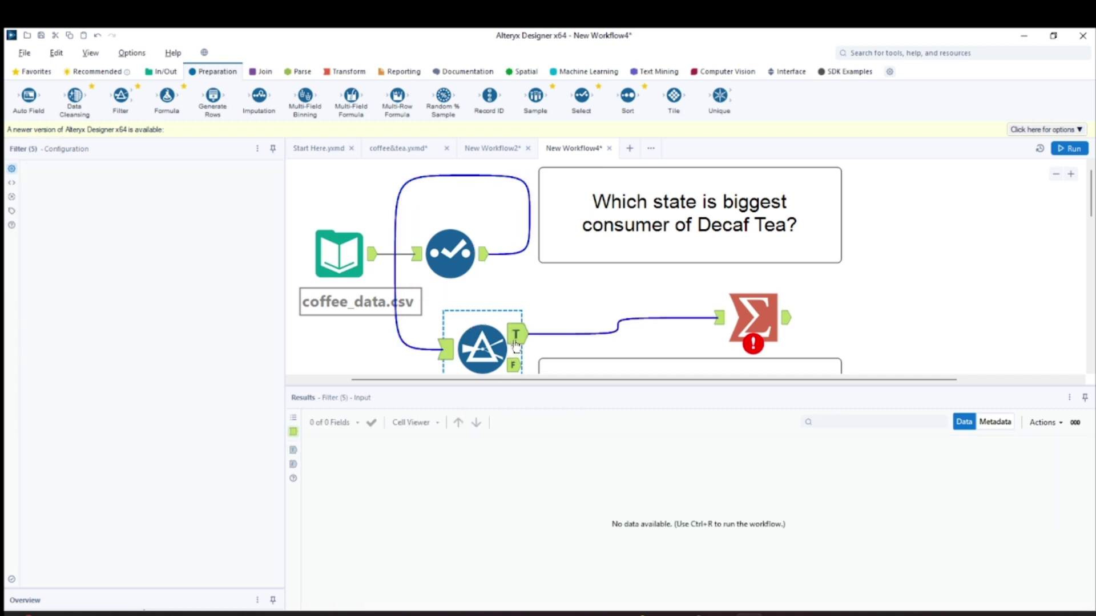
pyautogui.click(711, 321)
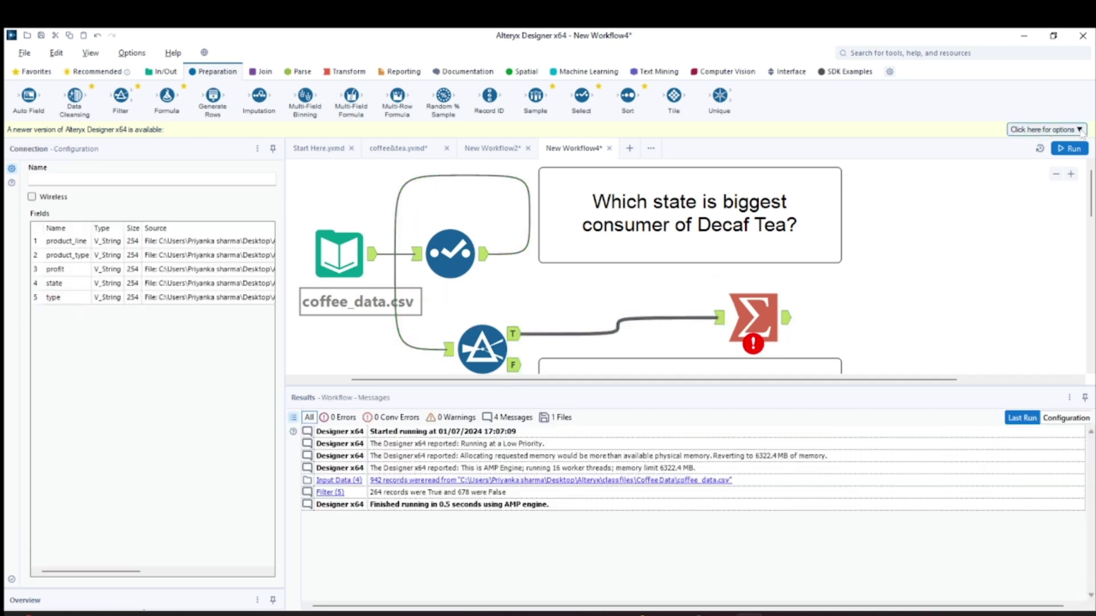
pyautogui.click(1070, 148)
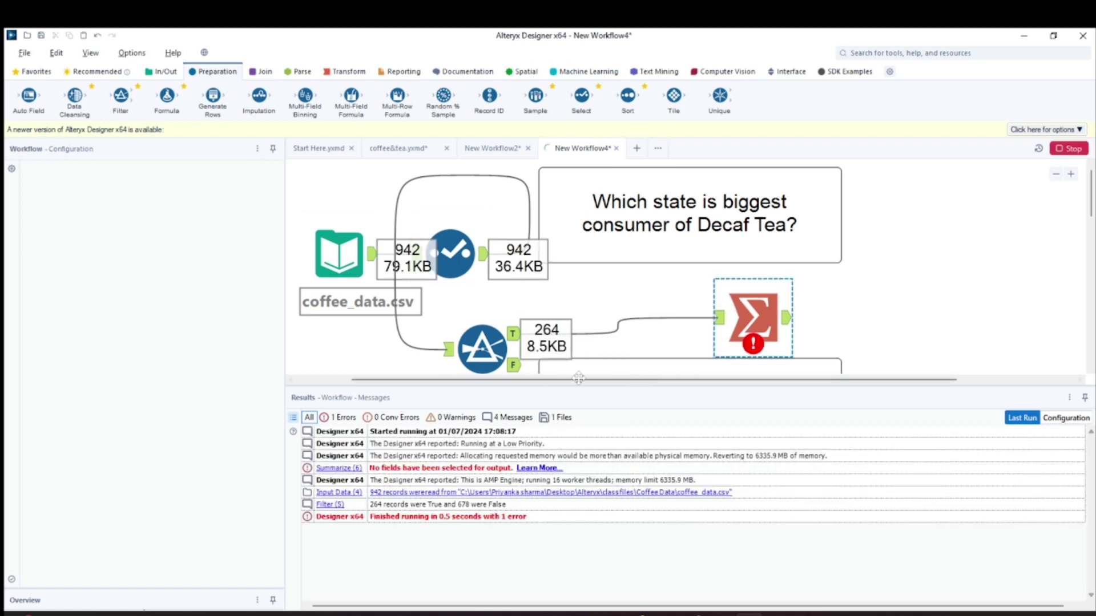
pyautogui.click(800, 325)
pyautogui.click(788, 325)
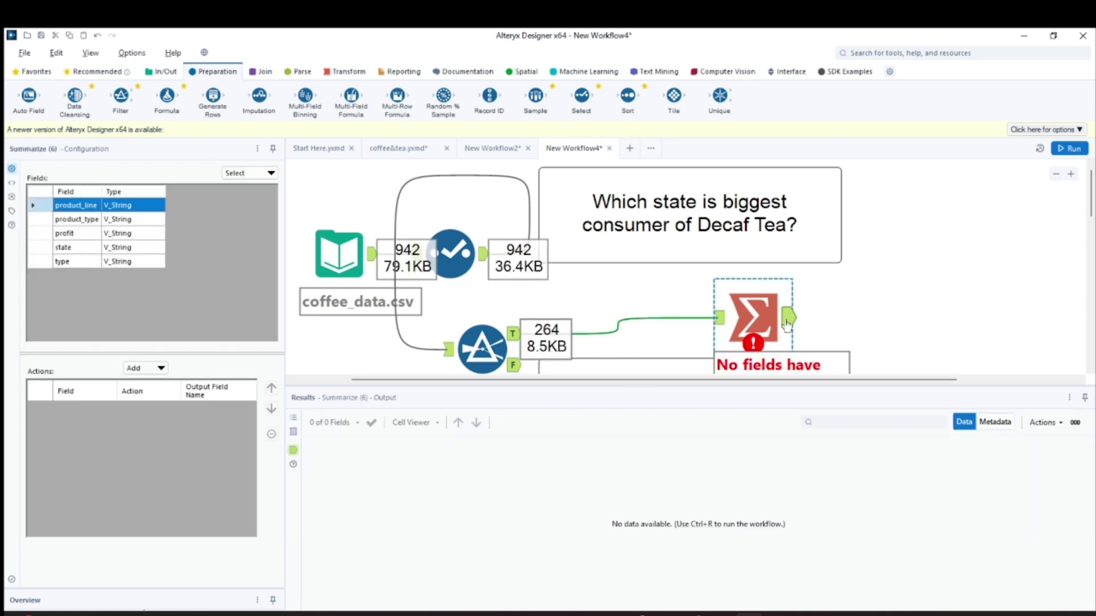
pyautogui.click(1070, 149)
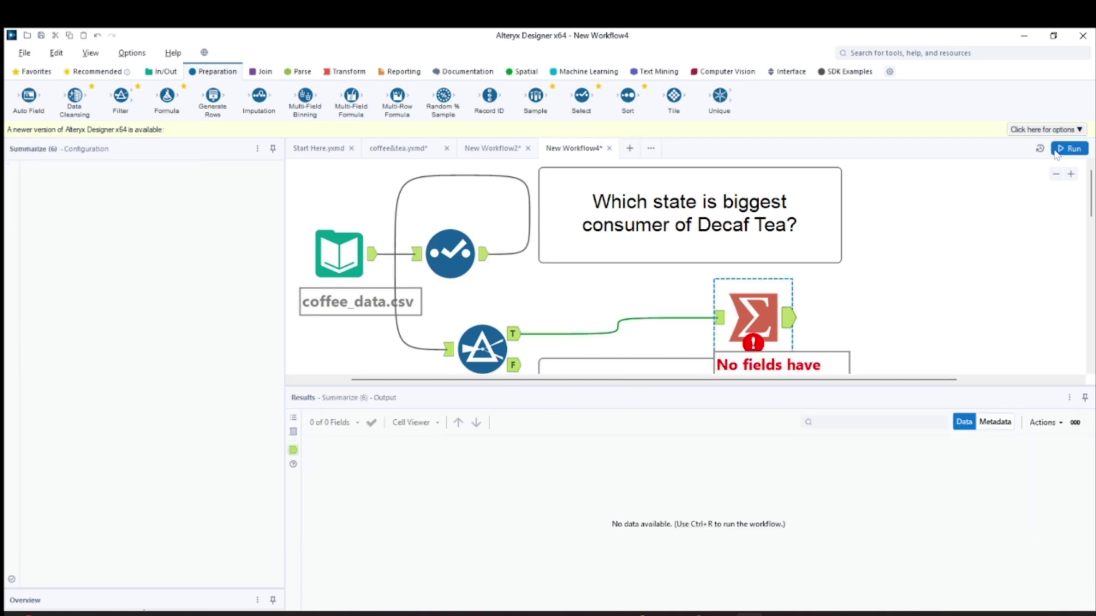
pyautogui.click(787, 319)
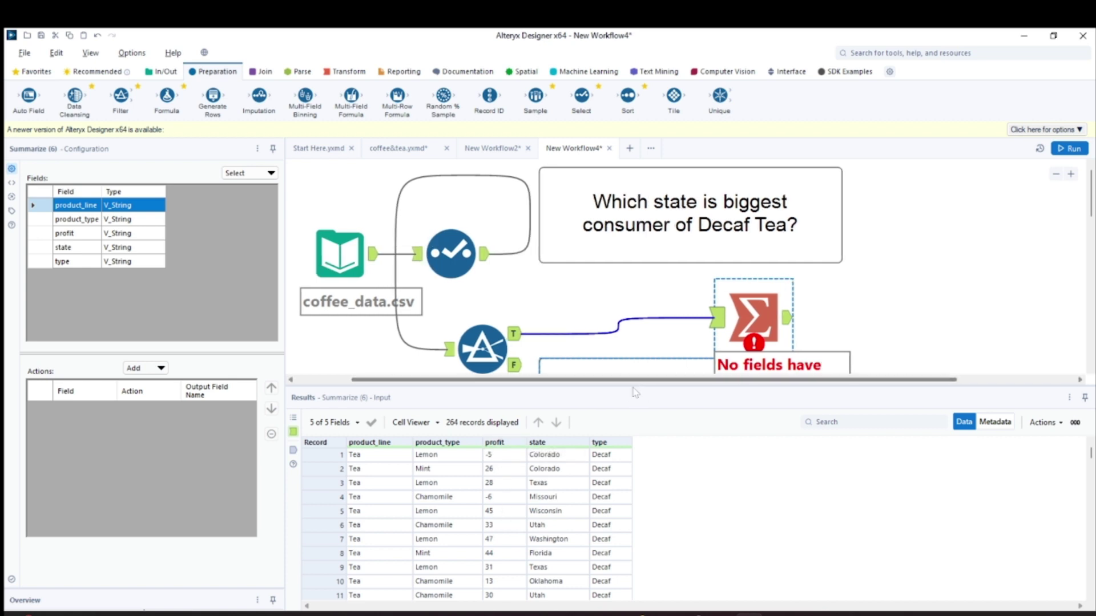
# Enlarge the canvas area and move the Filter and Summarize tools closer together to straighten the workflow layout.
pyautogui.moveTo(632, 388); pyautogui.dragTo(632, 423)
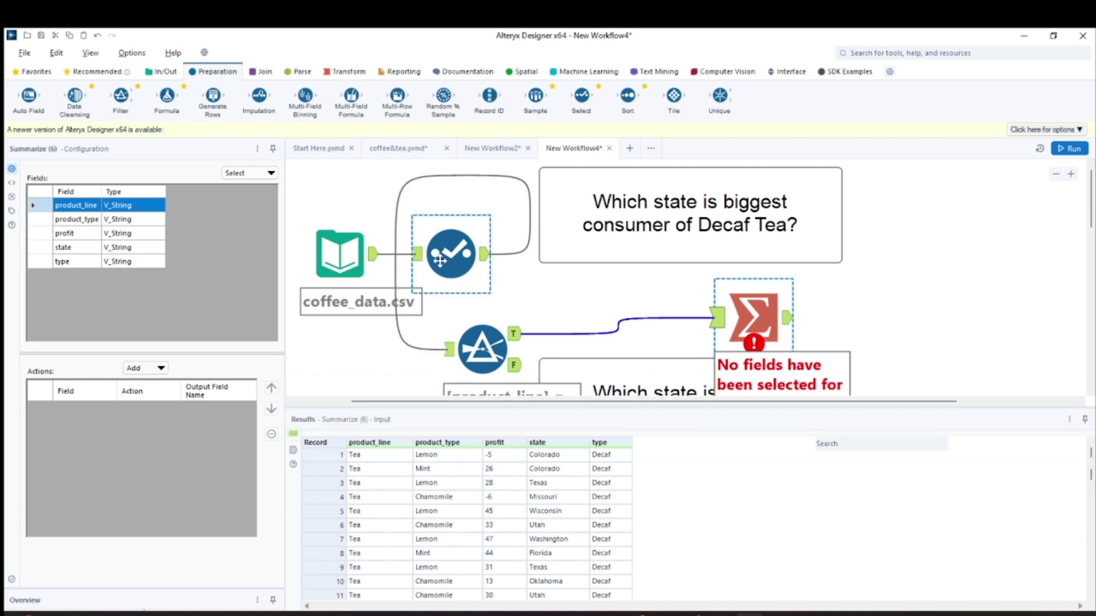
pyautogui.moveTo(482, 338); pyautogui.dragTo(553, 304)
pyautogui.moveTo(753, 312); pyautogui.dragTo(720, 313)
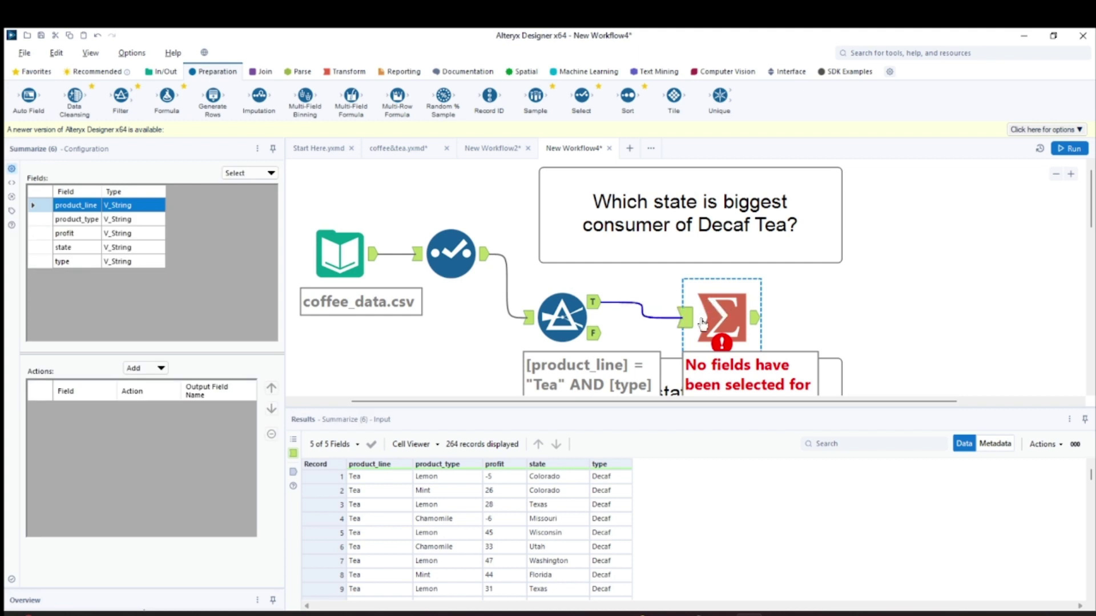
# Configure the Summarize tool to group by state and count the type field.
pyautogui.click(54, 248)
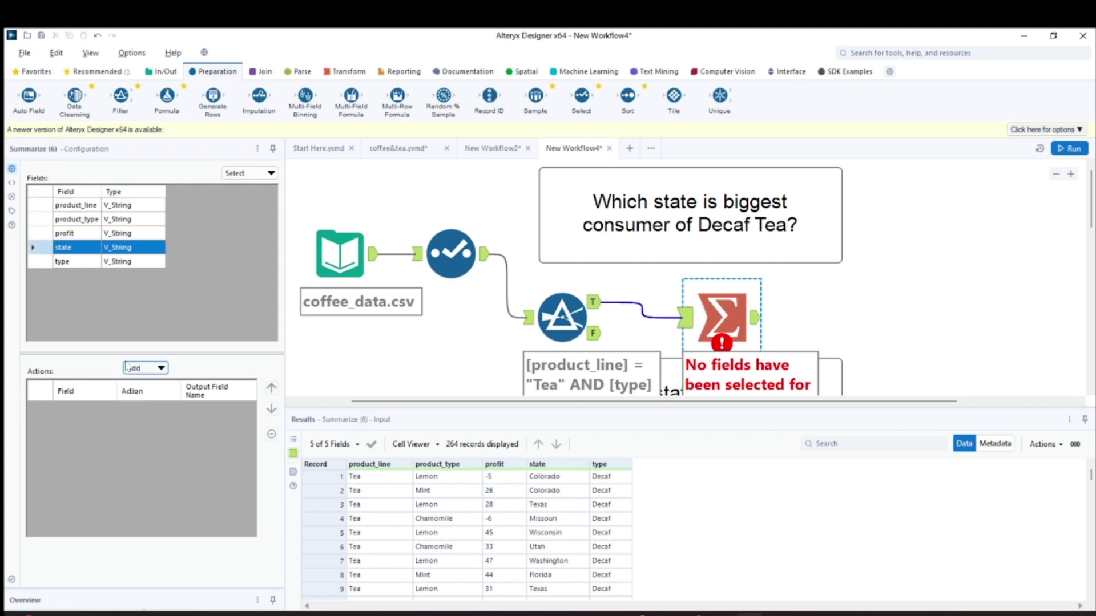
pyautogui.click(140, 370)
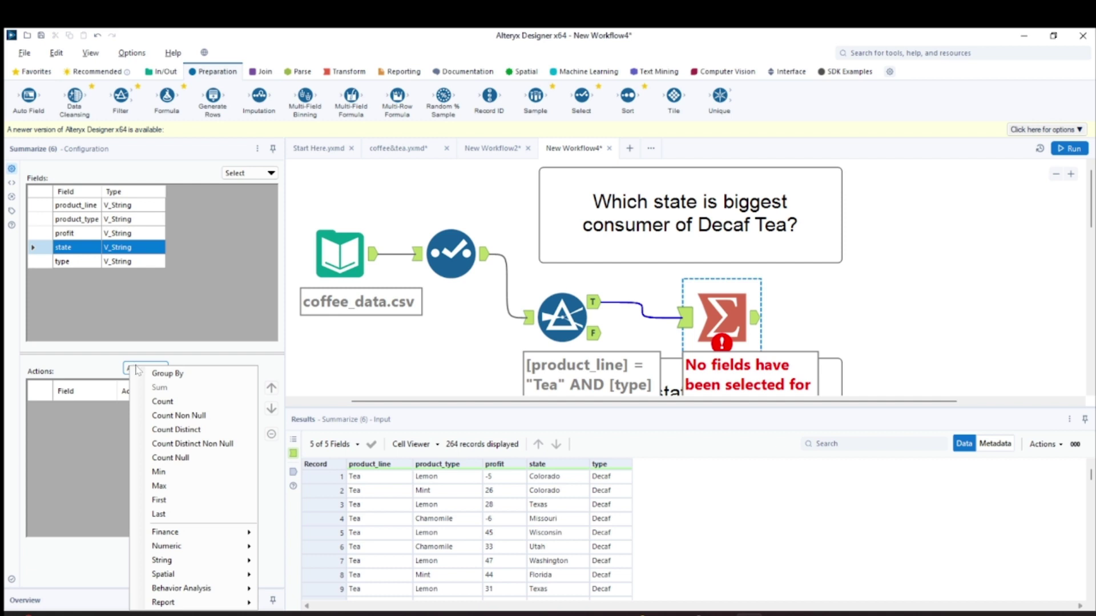
pyautogui.click(149, 374)
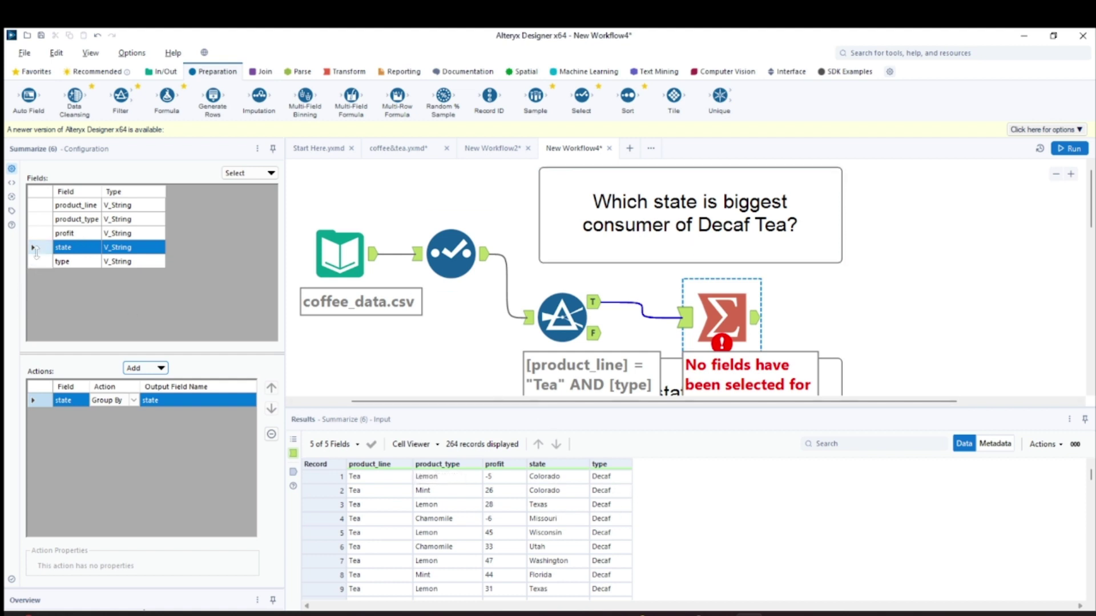
pyautogui.click(51, 266)
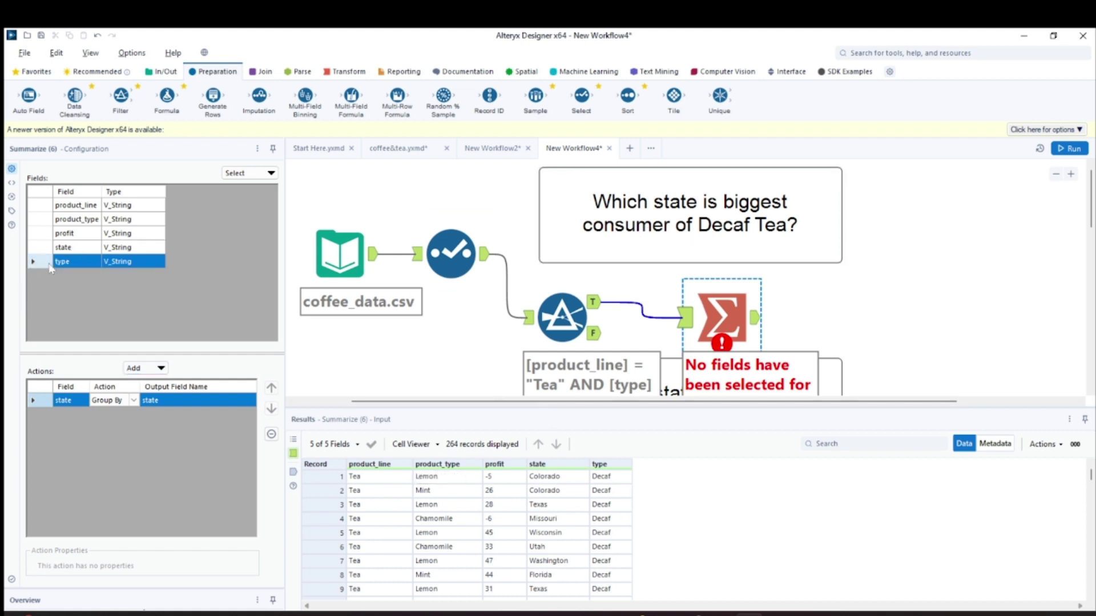
pyautogui.click(150, 372)
pyautogui.click(157, 401)
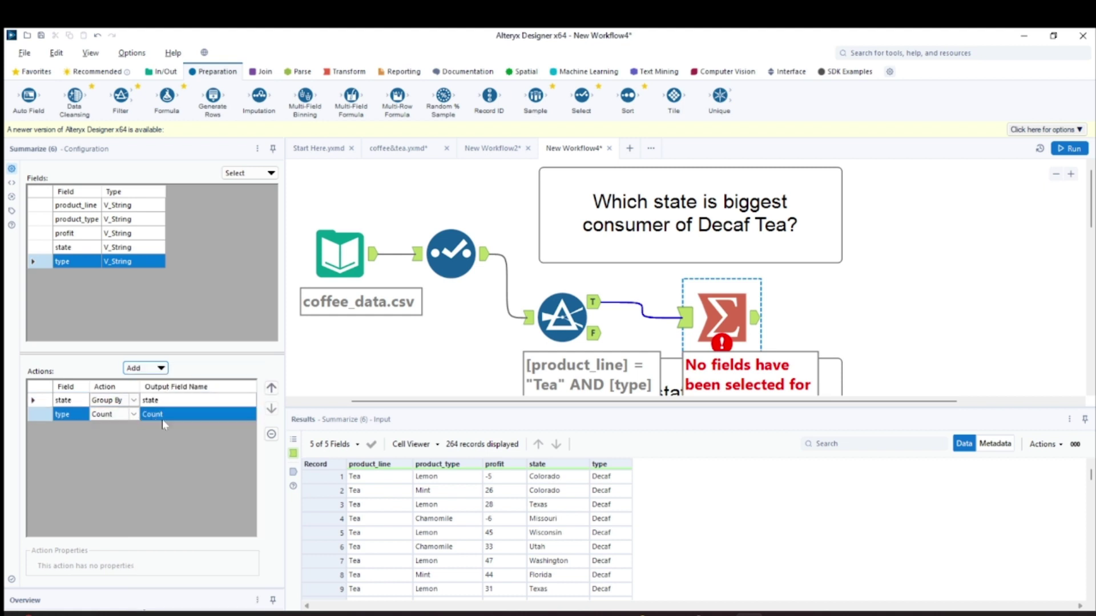
# Run the workflow and review the count for each state in the Summarize tool's output.
pyautogui.click(679, 318)
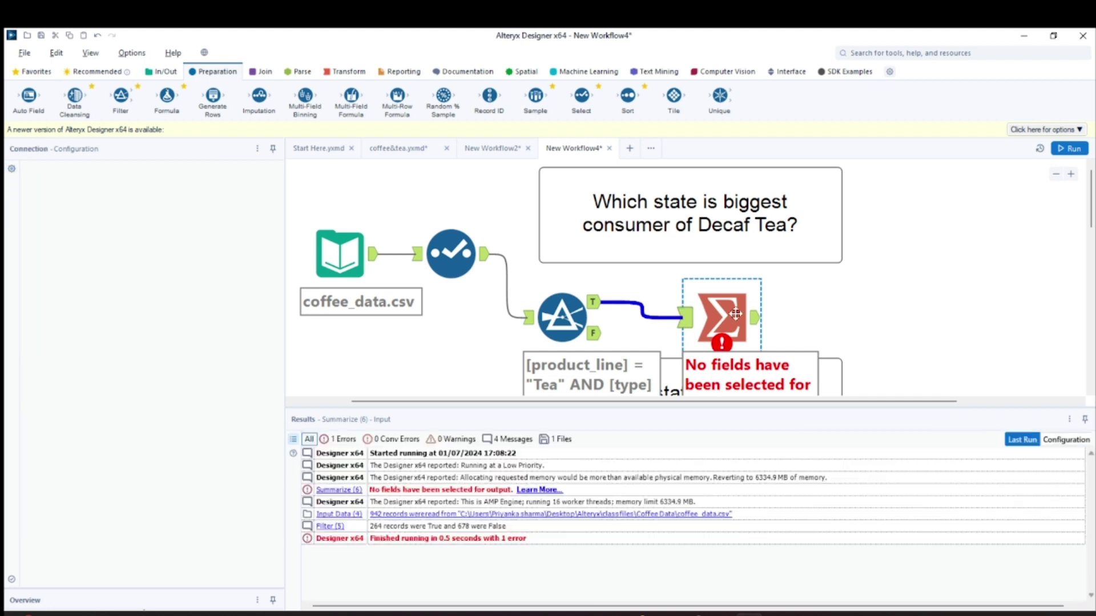
pyautogui.click(756, 319)
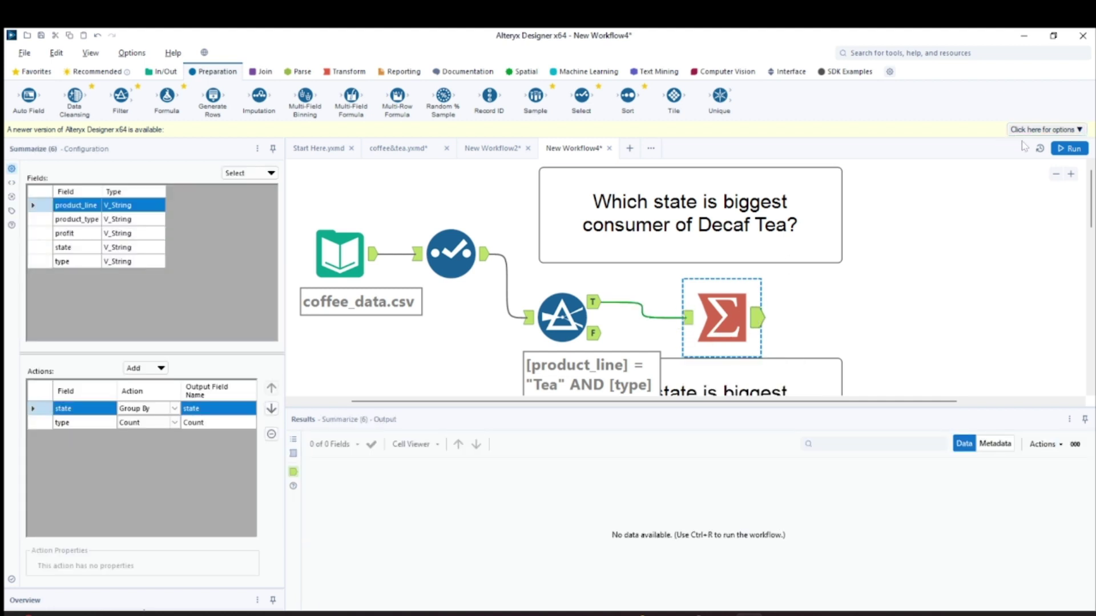
pyautogui.click(1070, 148)
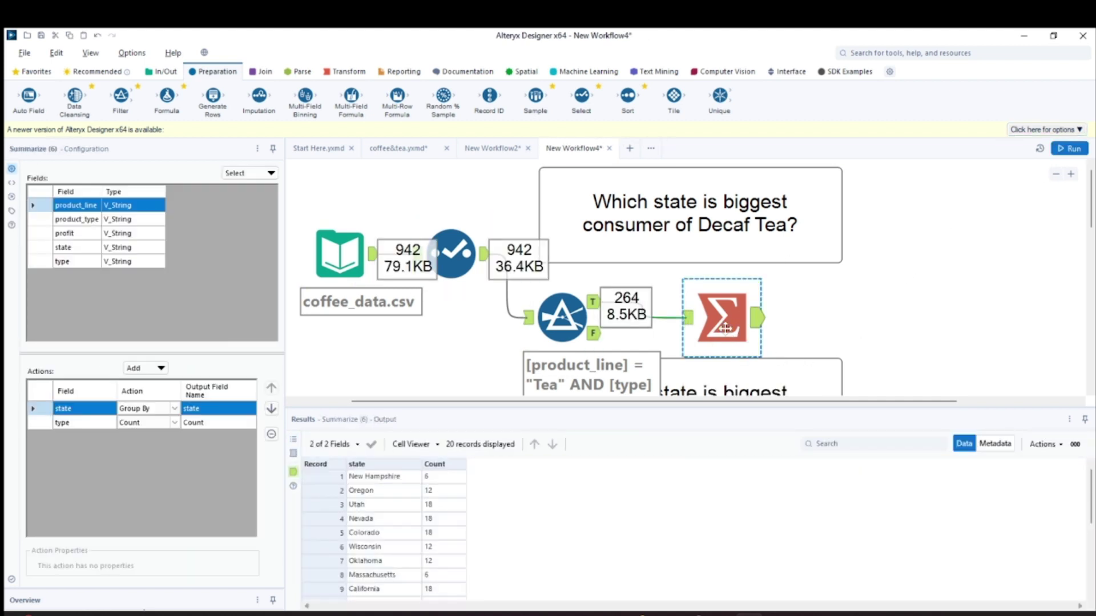
pyautogui.moveTo(729, 322); pyautogui.dragTo(745, 306)
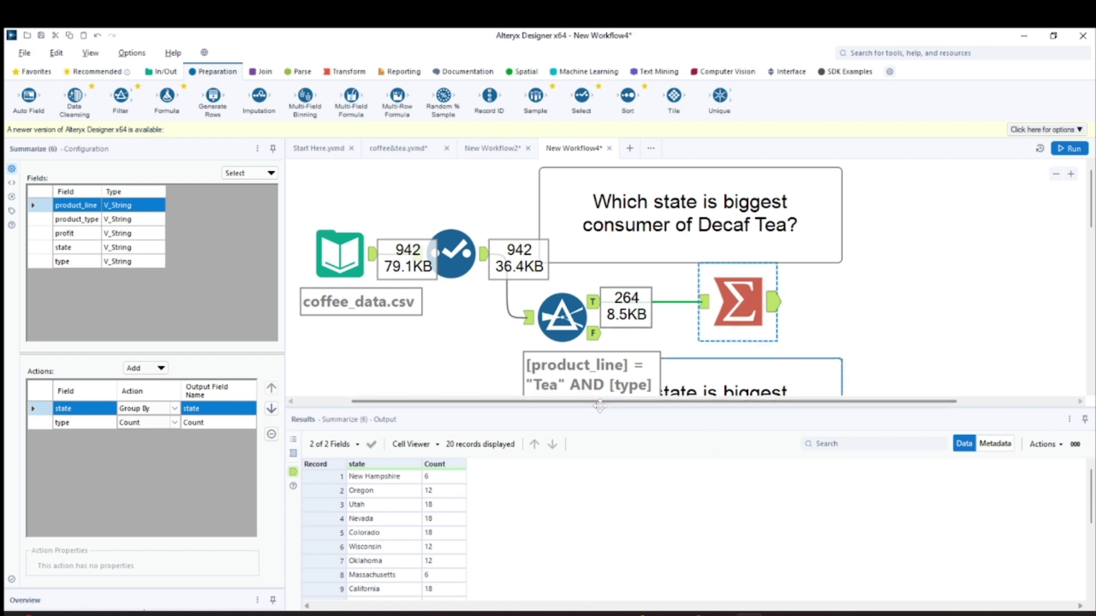
pyautogui.moveTo(597, 408); pyautogui.dragTo(594, 287)
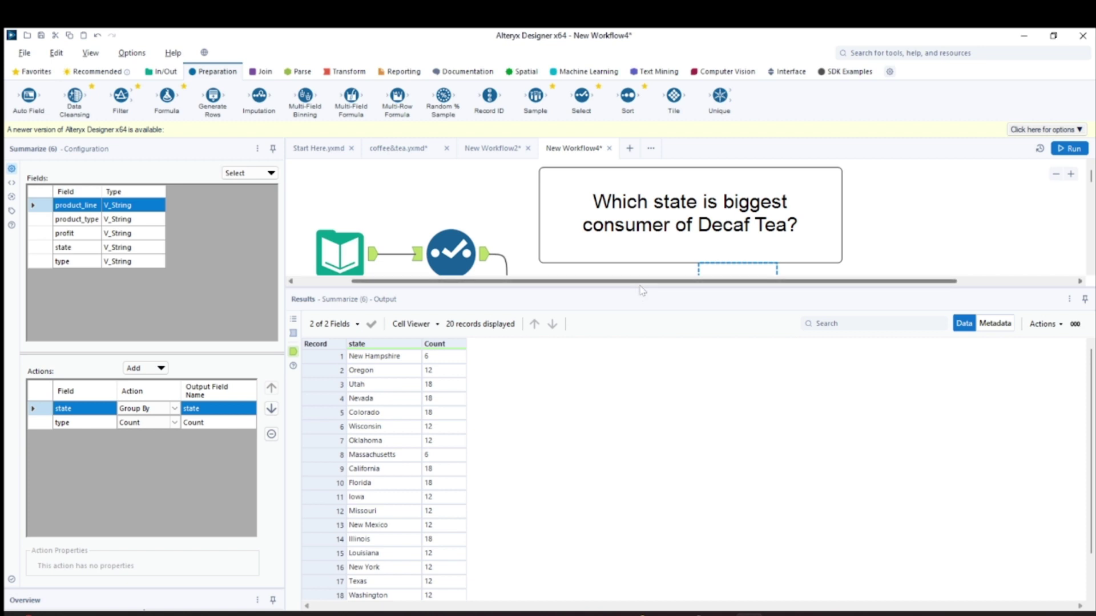
pyautogui.moveTo(638, 292); pyautogui.dragTo(651, 382)
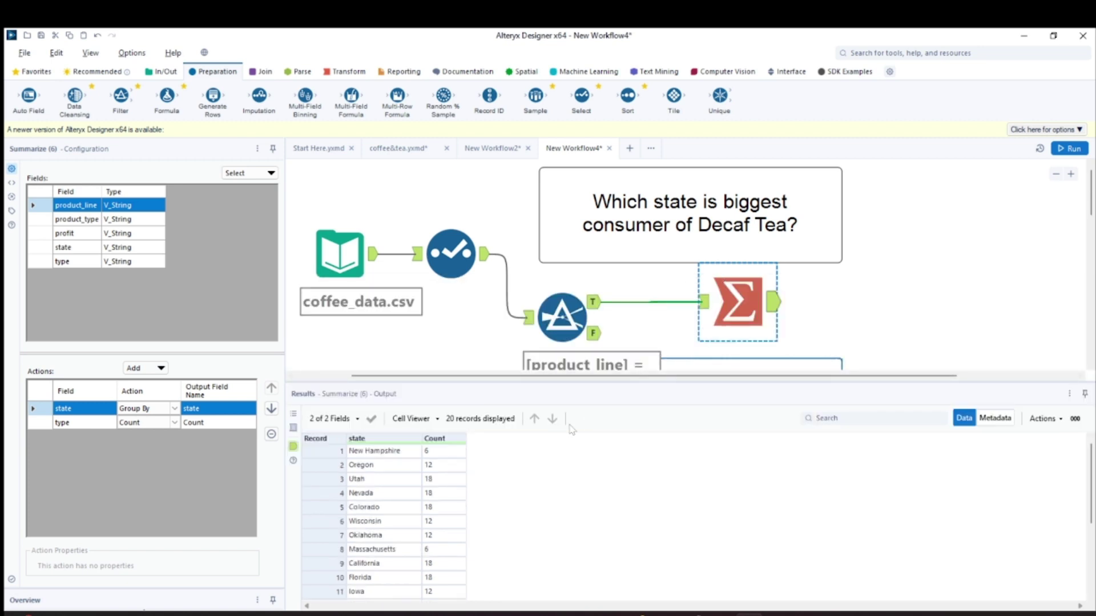
# Add a second Summarize tool connected to the output of the first one.
pyautogui.moveTo(736, 313); pyautogui.dragTo(719, 314)
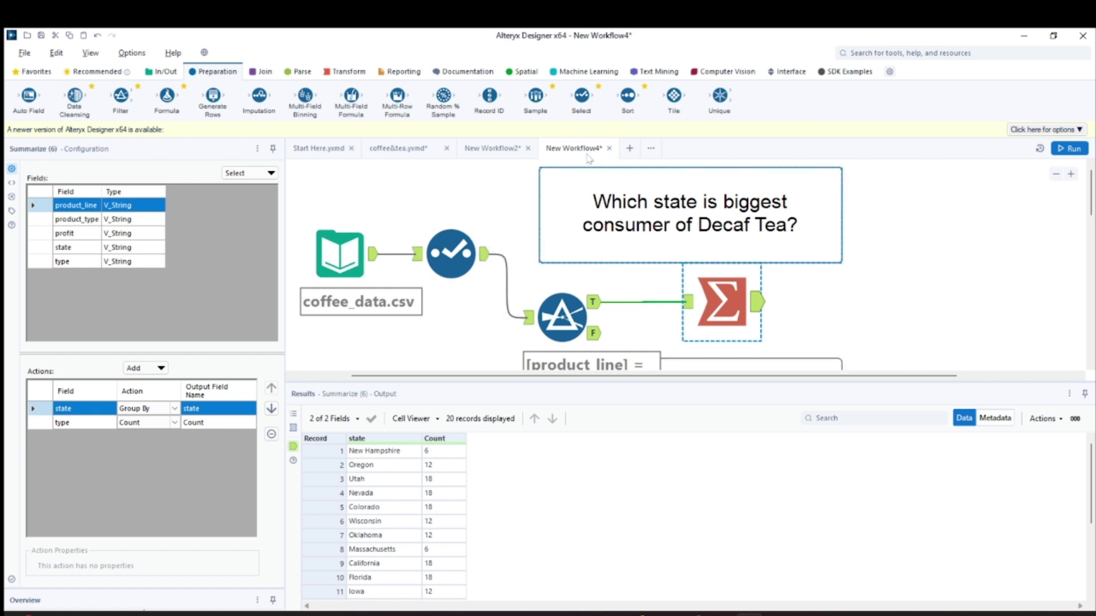
pyautogui.click(344, 71)
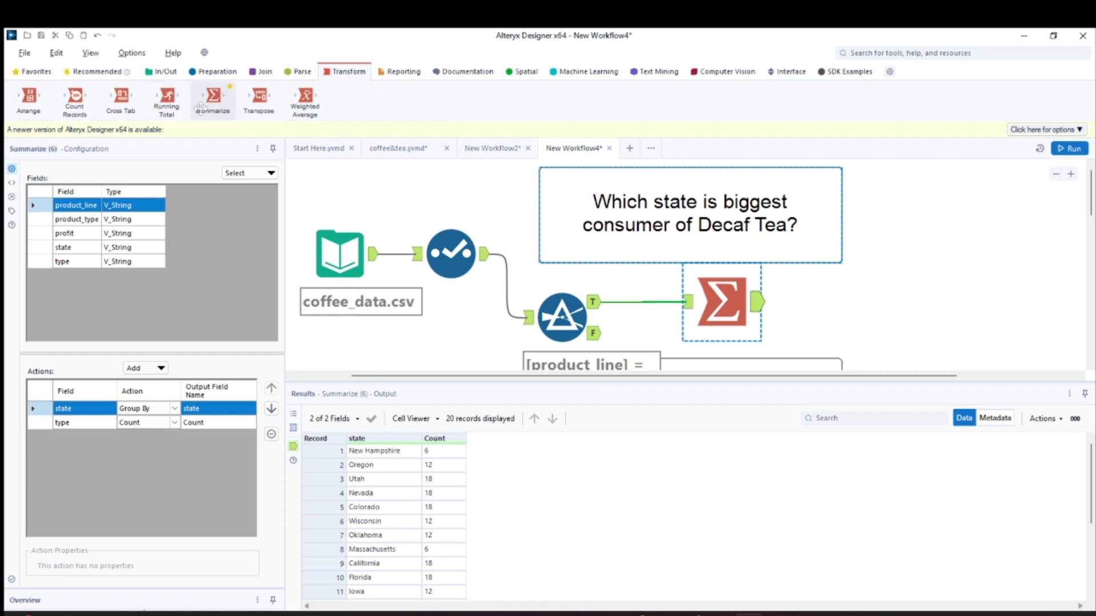
pyautogui.moveTo(201, 108); pyautogui.dragTo(915, 309)
pyautogui.scroll(-2, 724, 264)
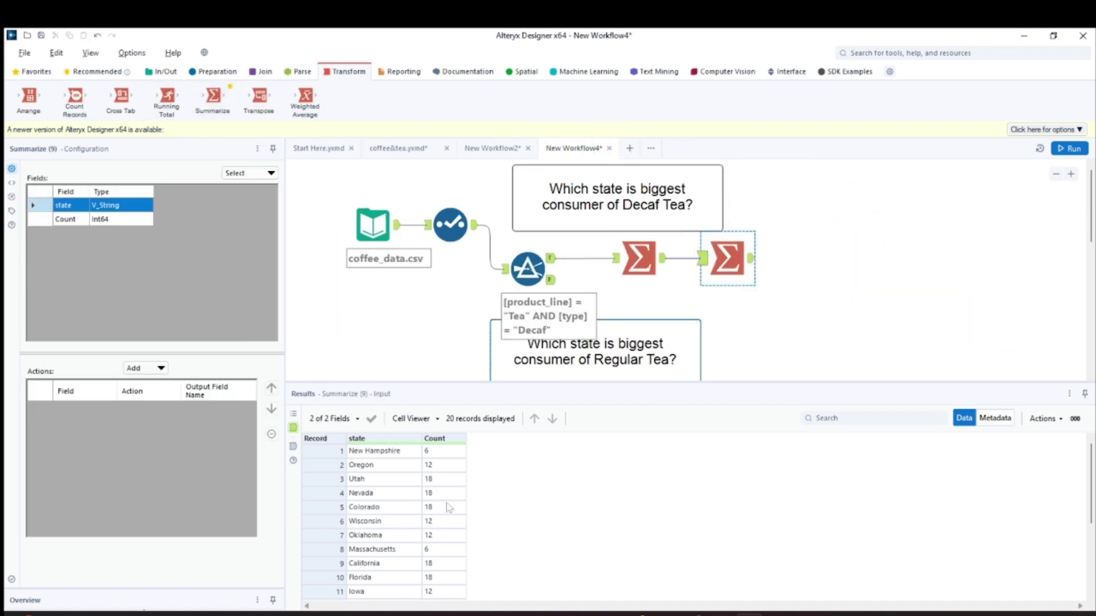
# Add a Max action on the Count field in the second Summarize tool and run the workflow to display its output.
pyautogui.click(47, 220)
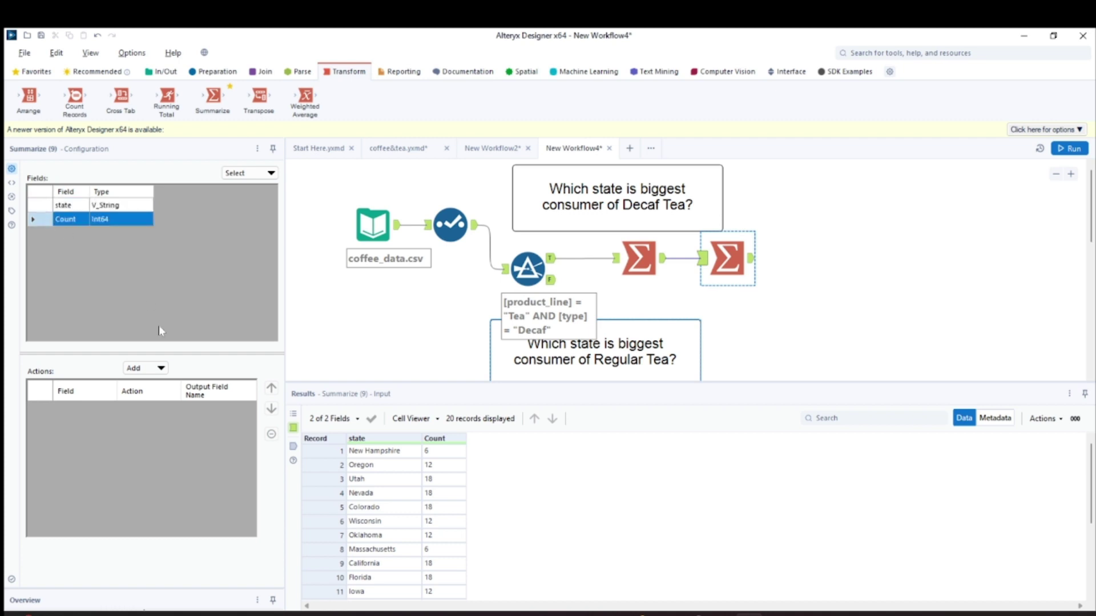
pyautogui.click(160, 368)
pyautogui.click(171, 478)
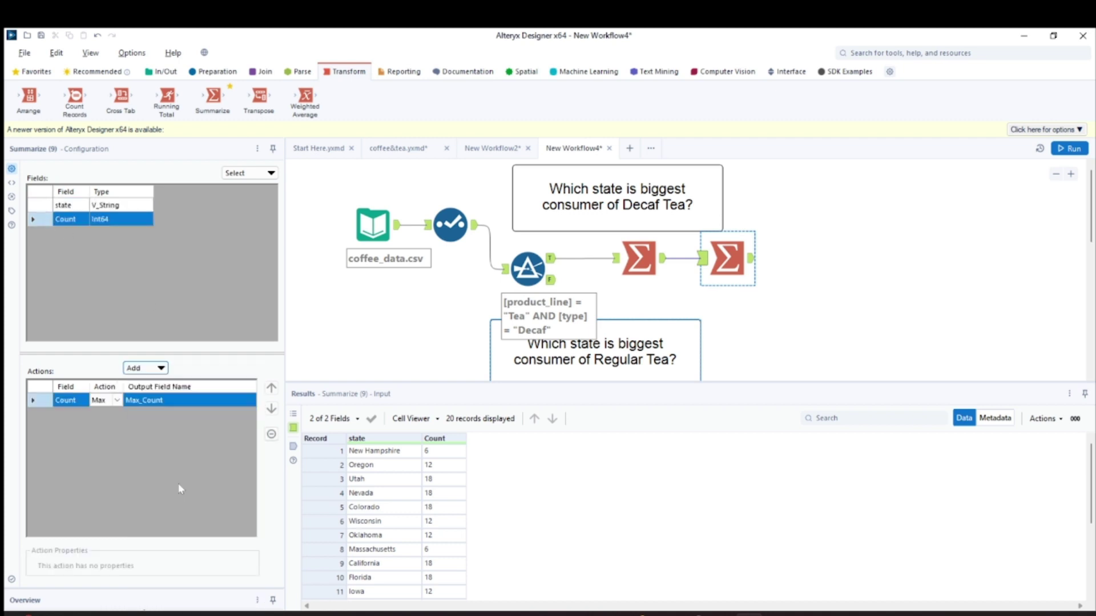
pyautogui.click(753, 262)
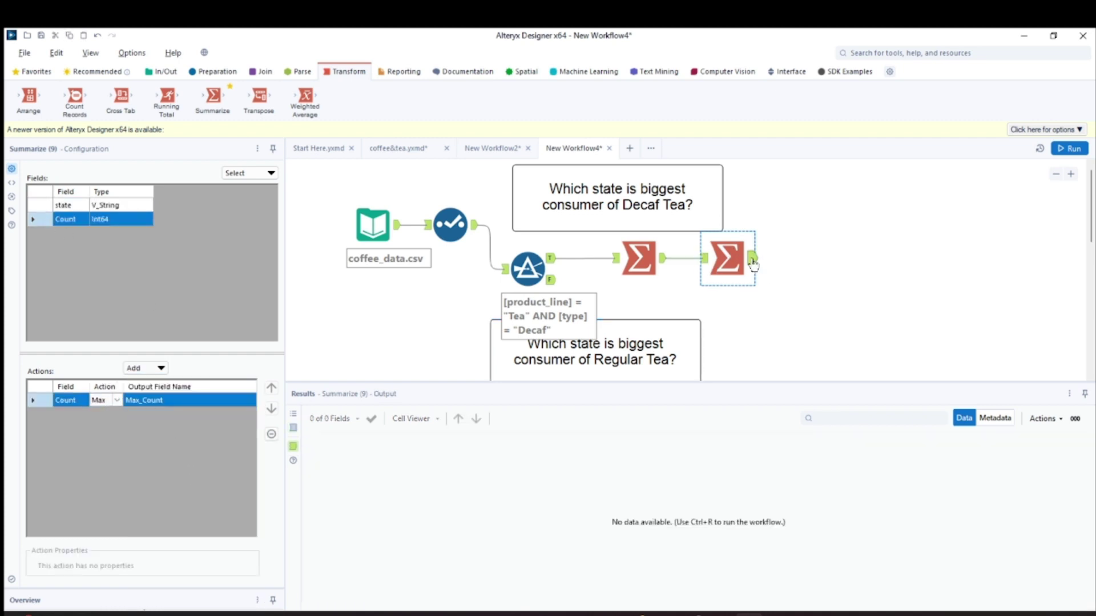
pyautogui.click(1069, 149)
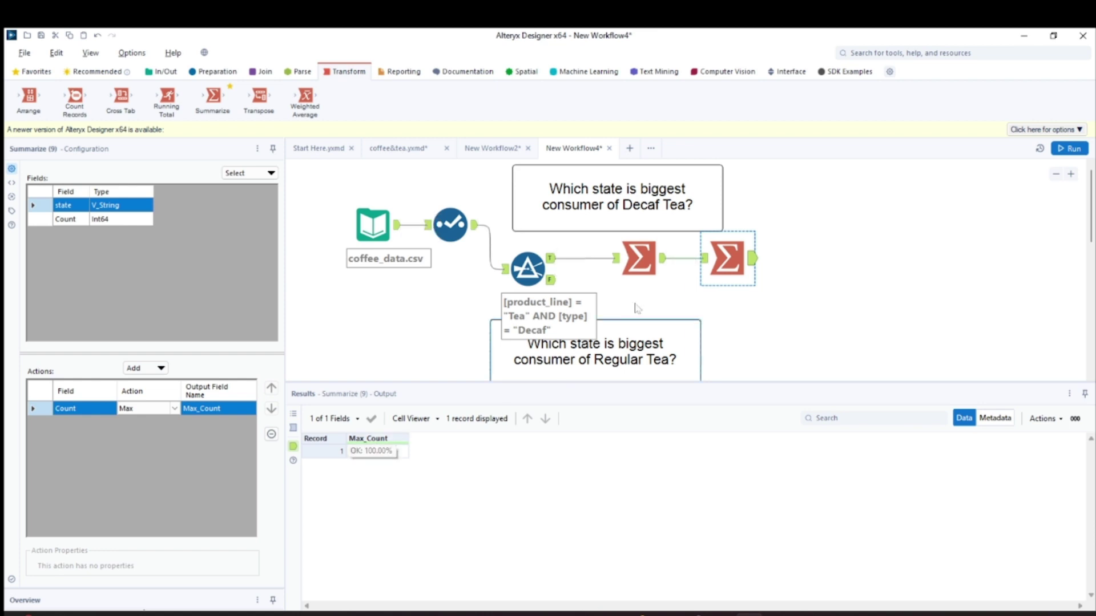
# Space the two Summarize tools farther apart, level with the Filter tool.
pyautogui.click(637, 261)
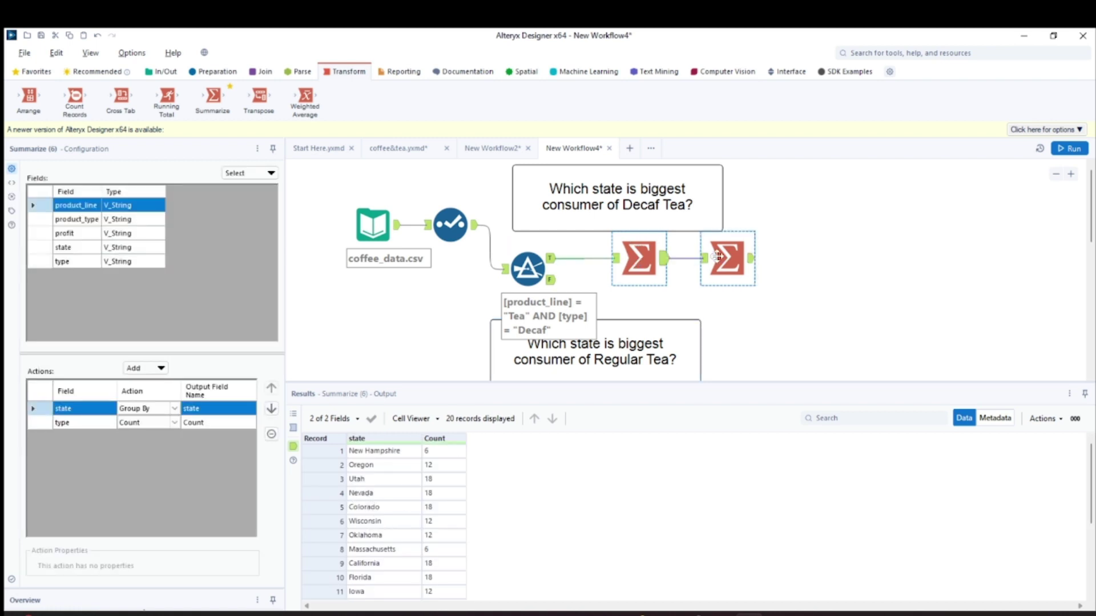
pyautogui.moveTo(722, 257); pyautogui.dragTo(734, 267)
pyautogui.moveTo(648, 264); pyautogui.dragTo(638, 274)
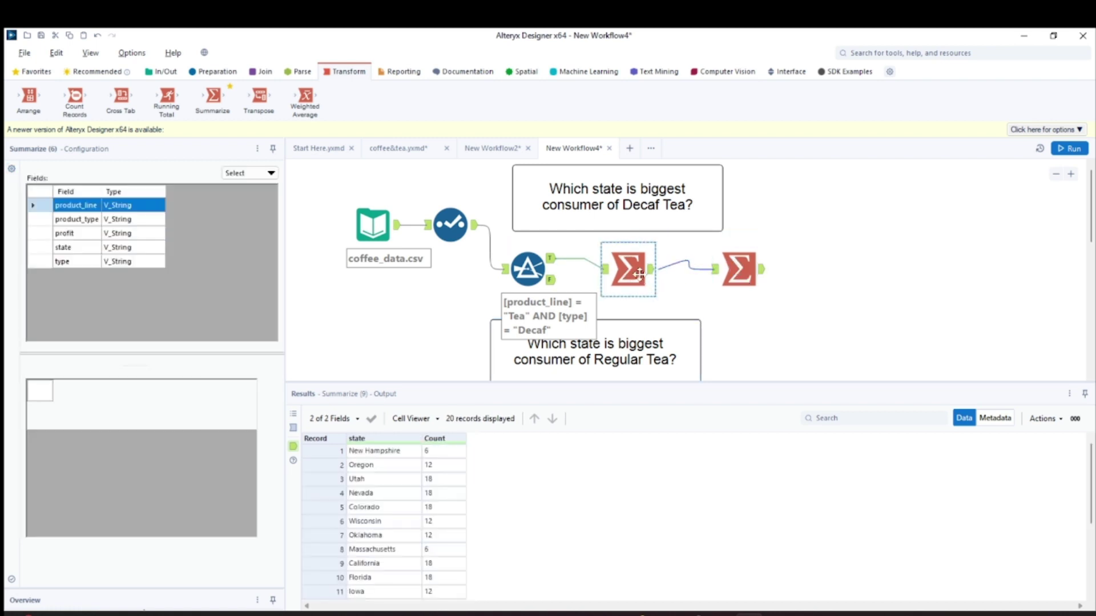
# Add a Join tool fed by the first Summarize on its left input and the second on its right, and lower the second Summarize tool.
pyautogui.click(263, 75)
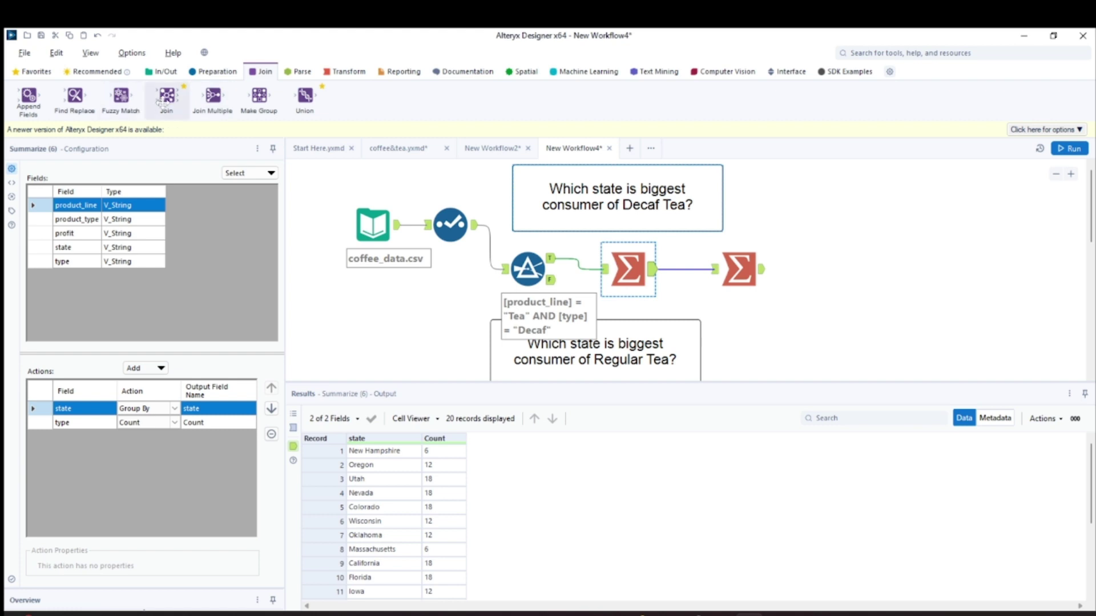
pyautogui.moveTo(167, 95); pyautogui.dragTo(837, 235)
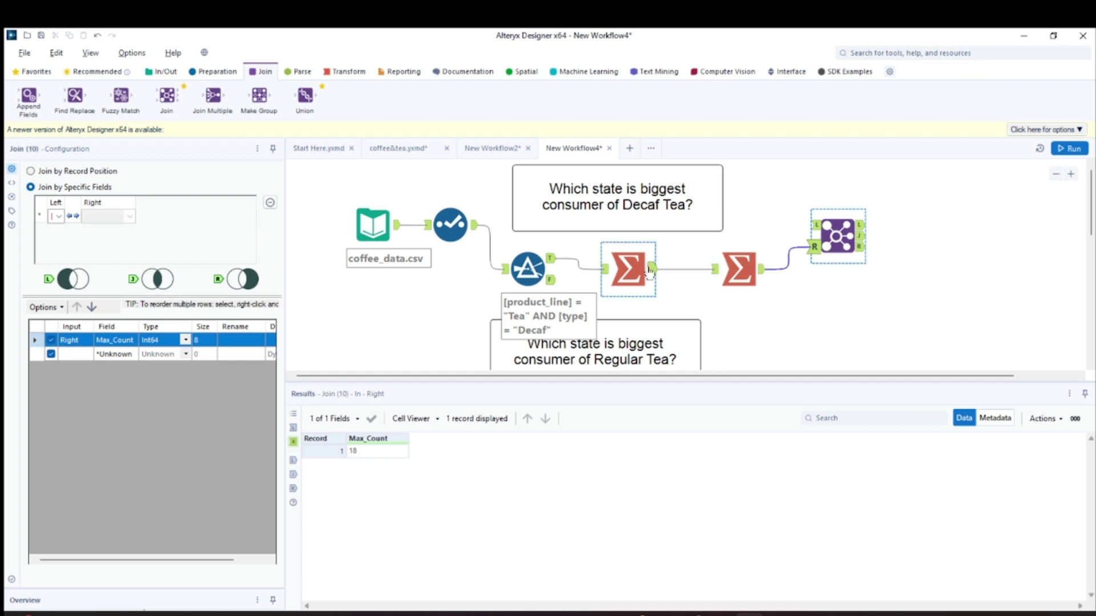
pyautogui.moveTo(649, 273); pyautogui.dragTo(814, 225)
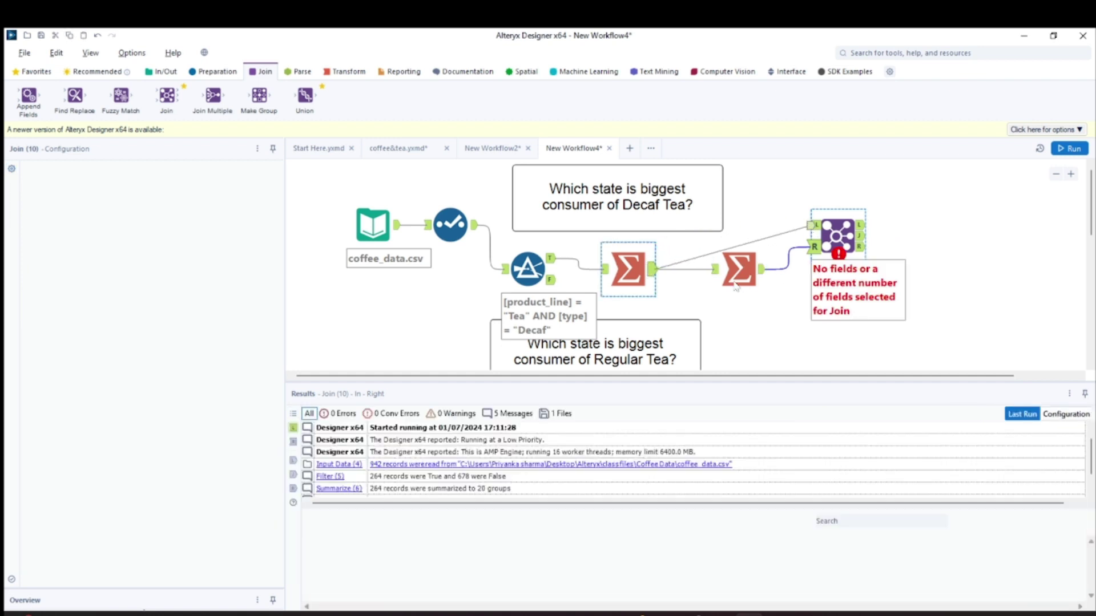
pyautogui.moveTo(735, 285); pyautogui.dragTo(737, 320)
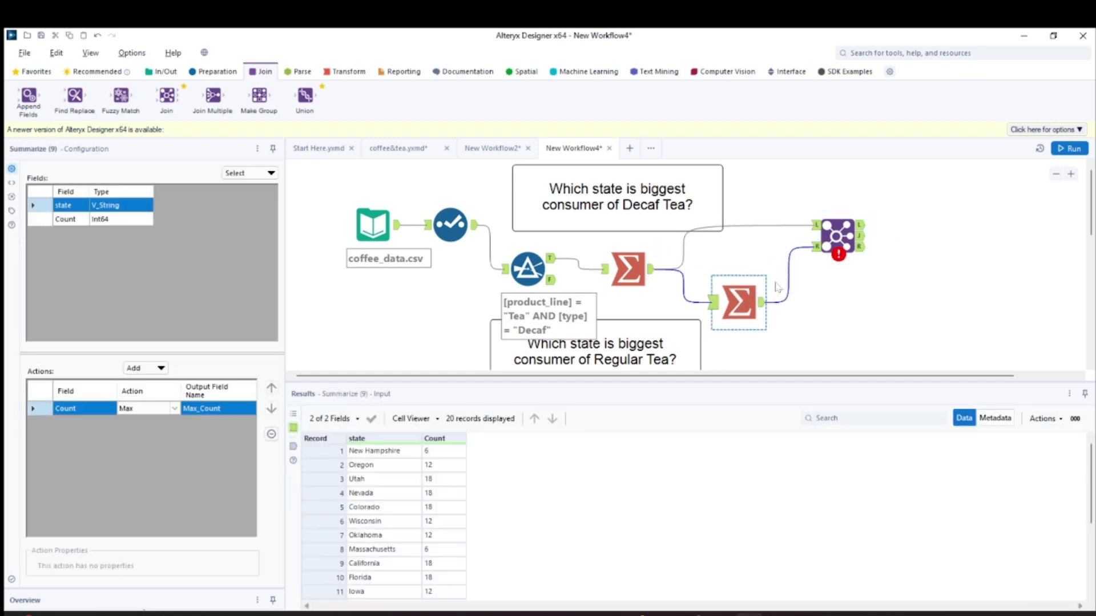
# Configure the Join tool to match left Count with right Max_Count, and exclude the right Max_Count field from its output.
pyautogui.click(837, 237)
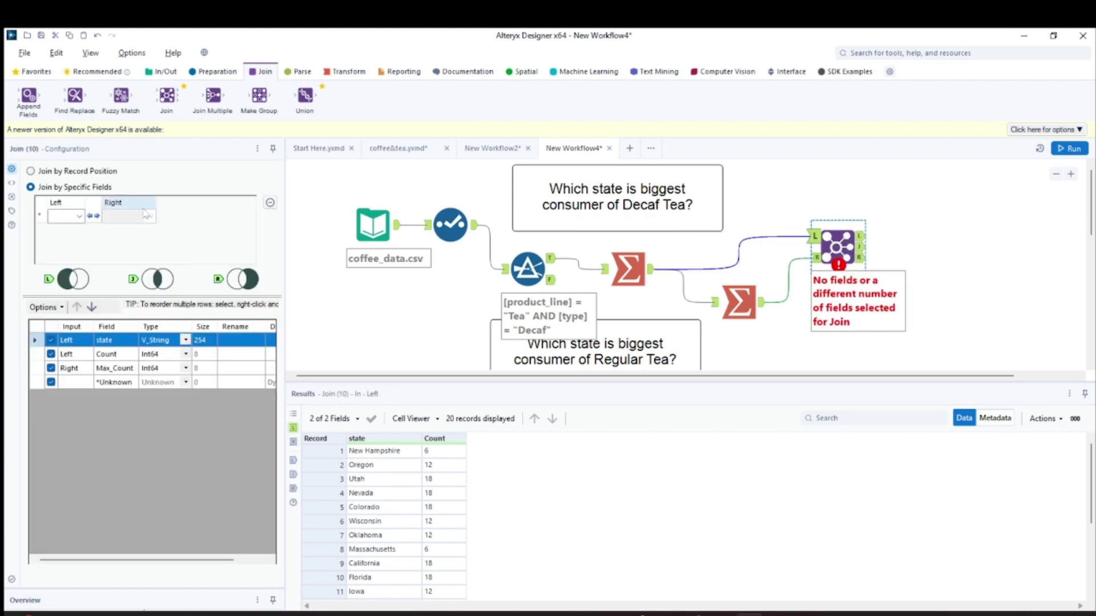
pyautogui.click(80, 217)
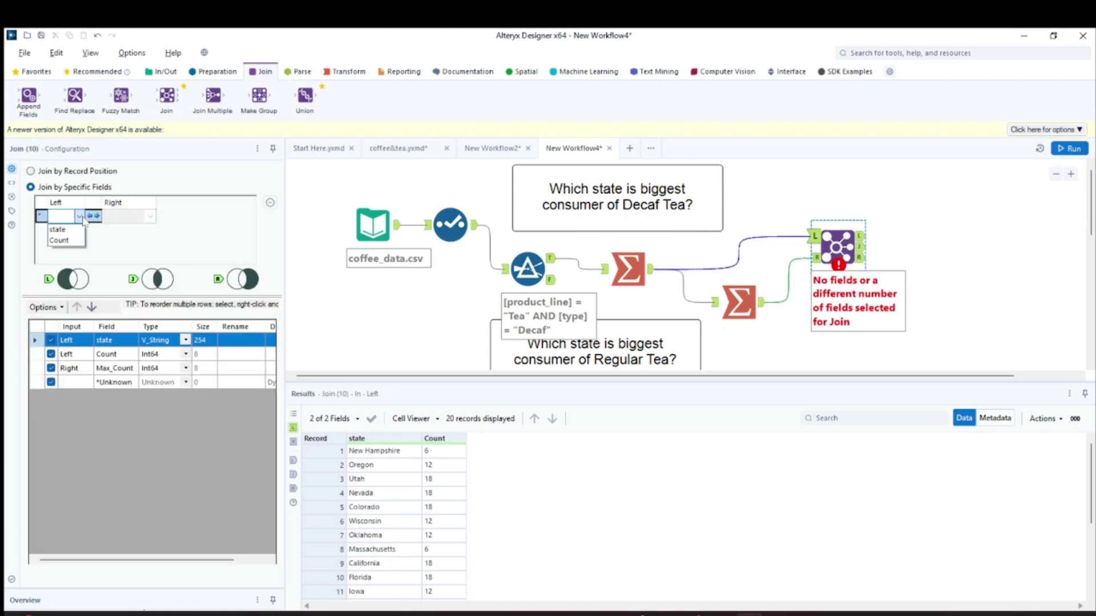
pyautogui.click(60, 239)
pyautogui.click(150, 216)
pyautogui.click(143, 231)
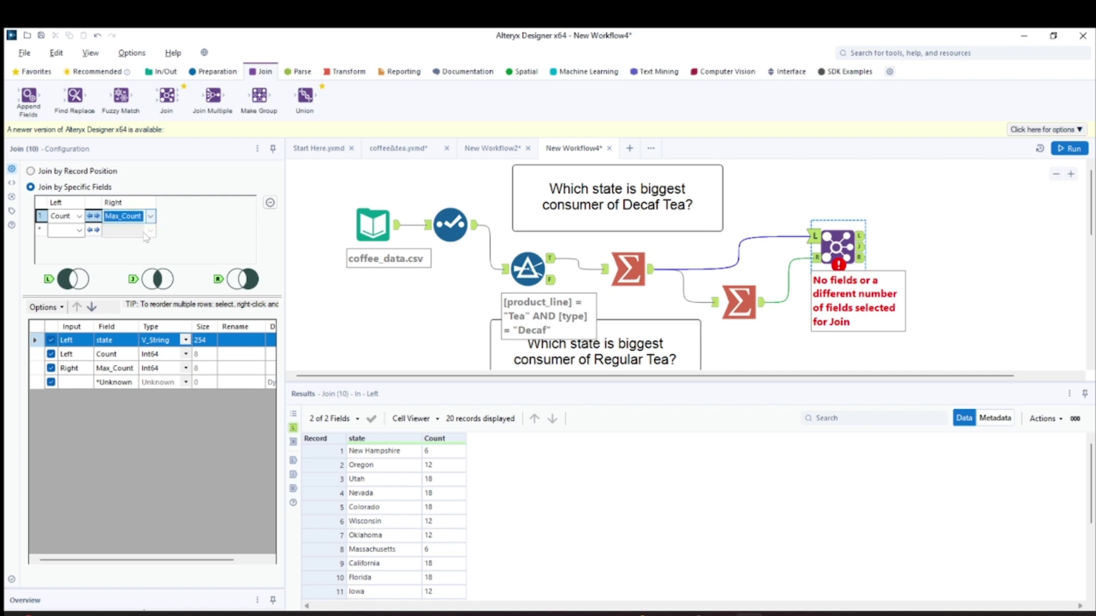
pyautogui.click(51, 368)
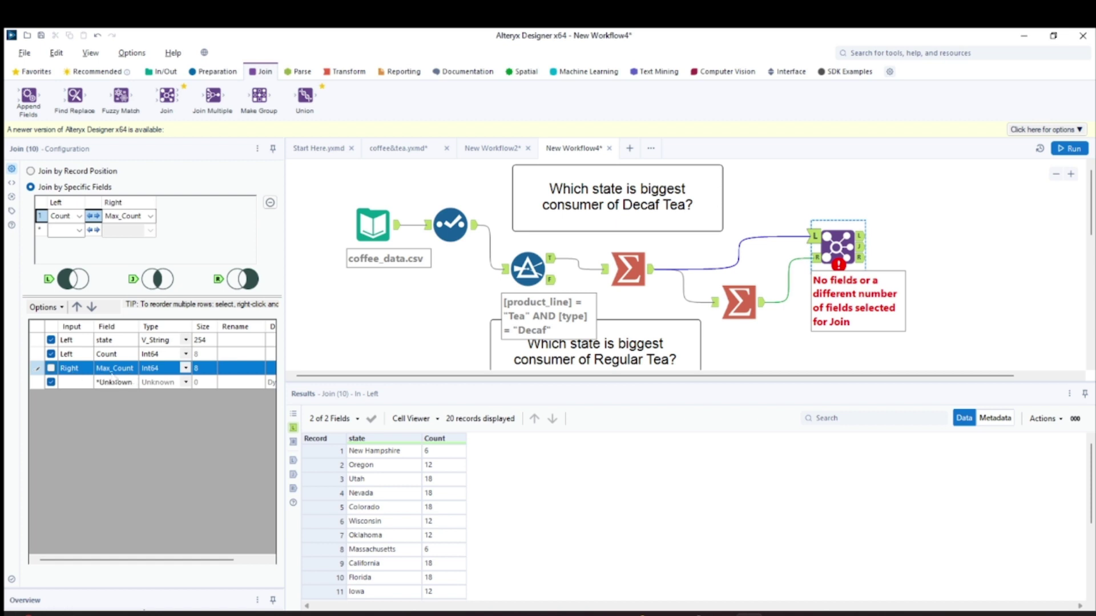
# Run the workflow and compare the Join tool's joined output with the per-state counts from the first Summarize tool.
pyautogui.click(815, 258)
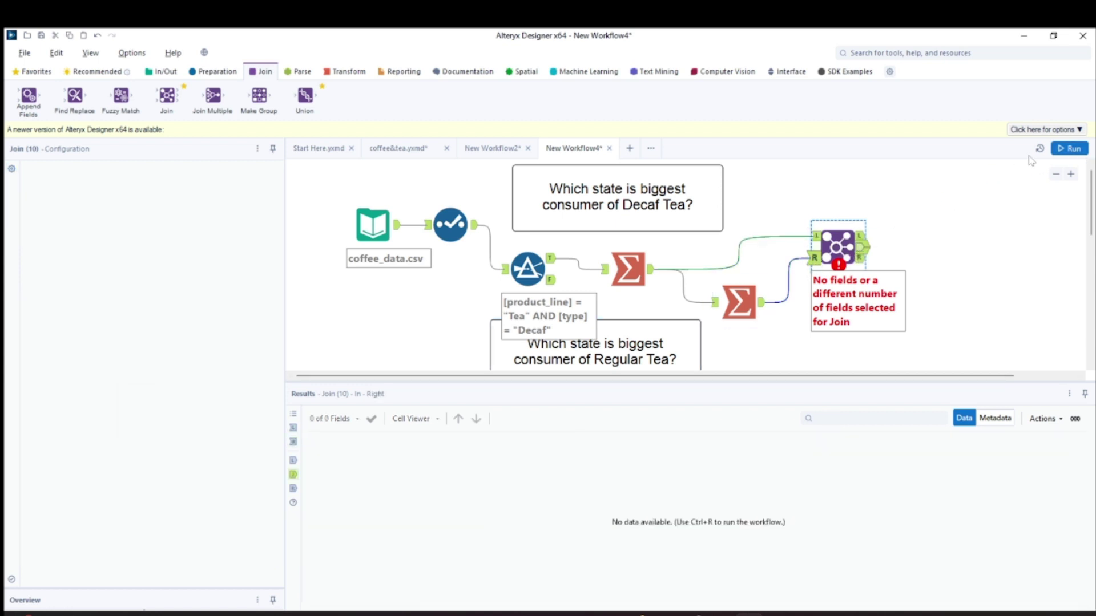
pyautogui.click(1069, 148)
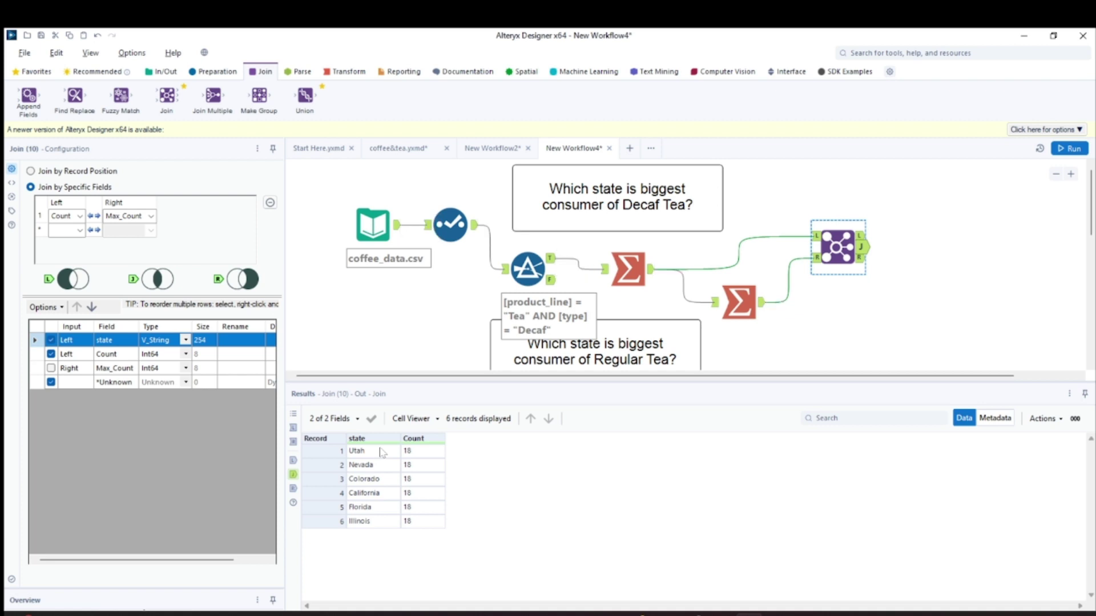
pyautogui.click(628, 268)
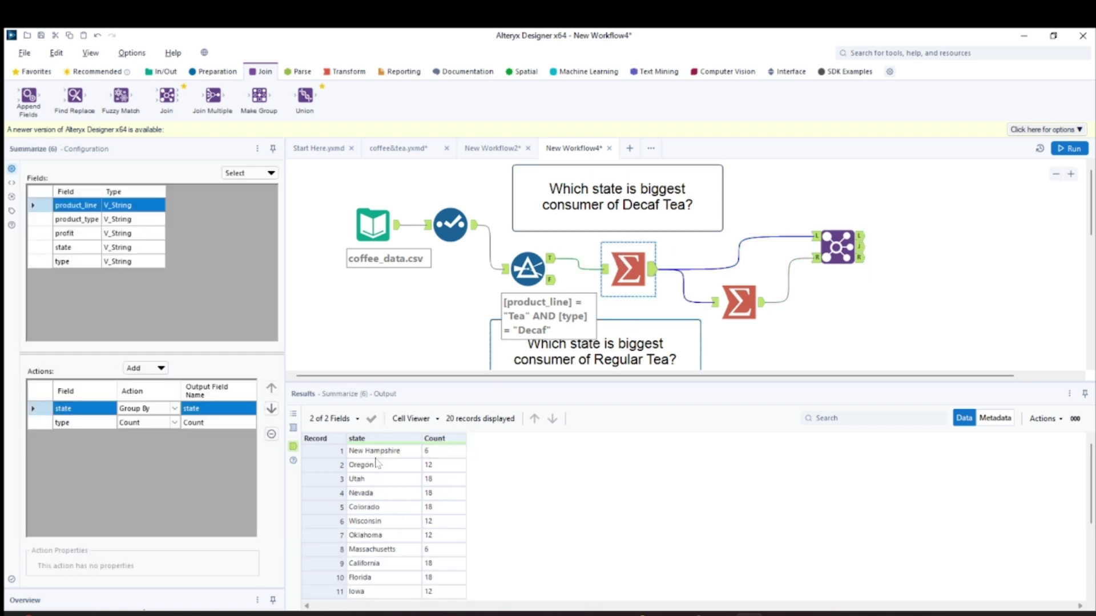
pyautogui.scroll(-3, 376, 464)
pyautogui.scroll(3, 388, 562)
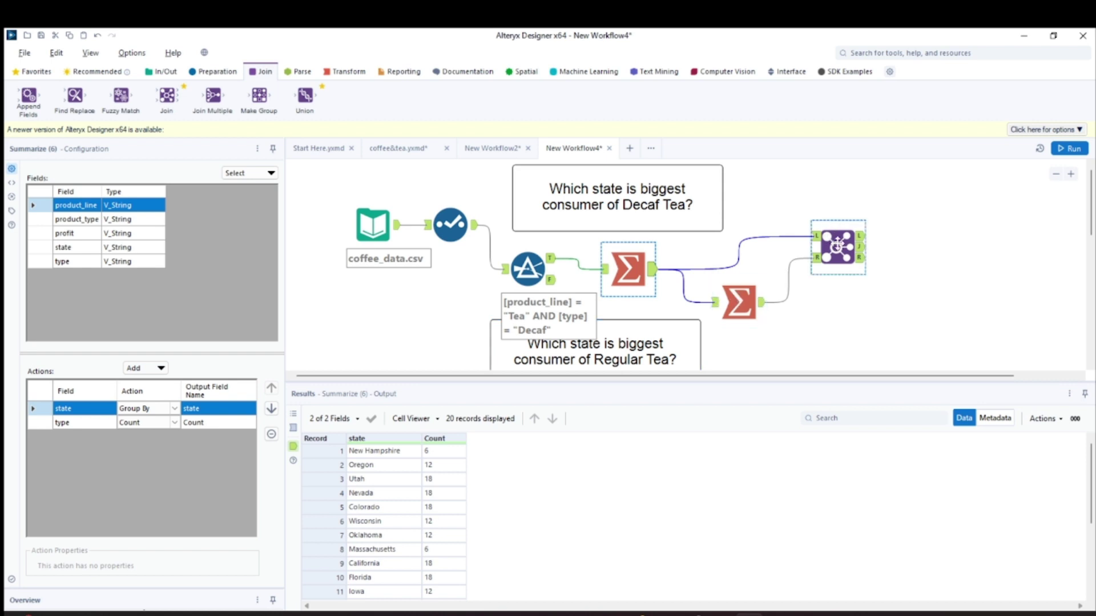
pyautogui.click(837, 245)
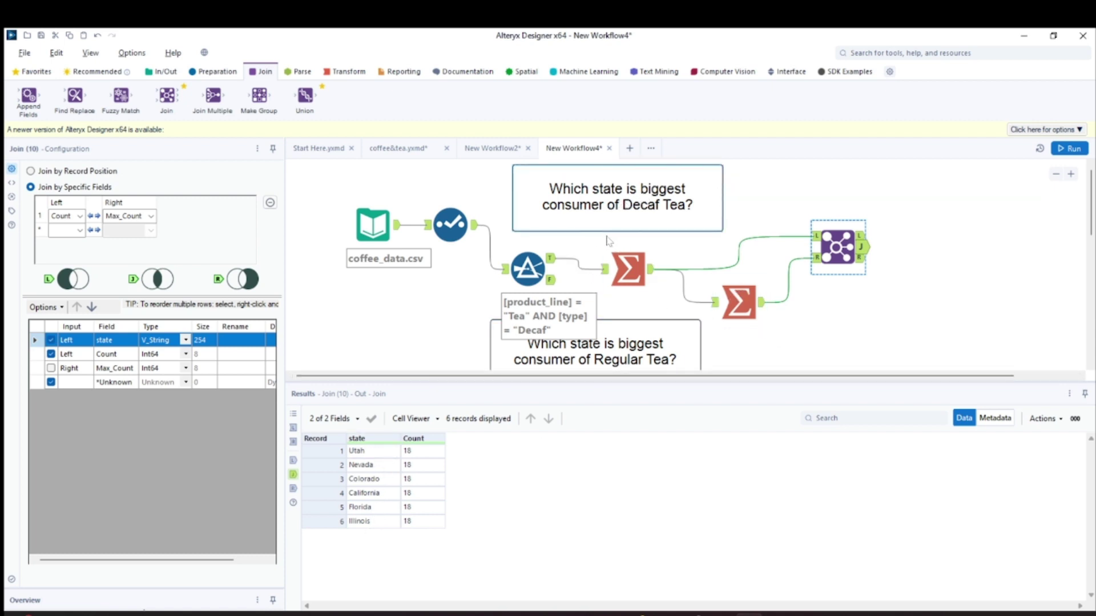
# Move the Regular Tea comment clear of the Filter annotation, and bring the Input Data and Select tools down below the Decaf Filter tool.
pyautogui.click(466, 299)
pyautogui.scroll(-1, 721, 323)
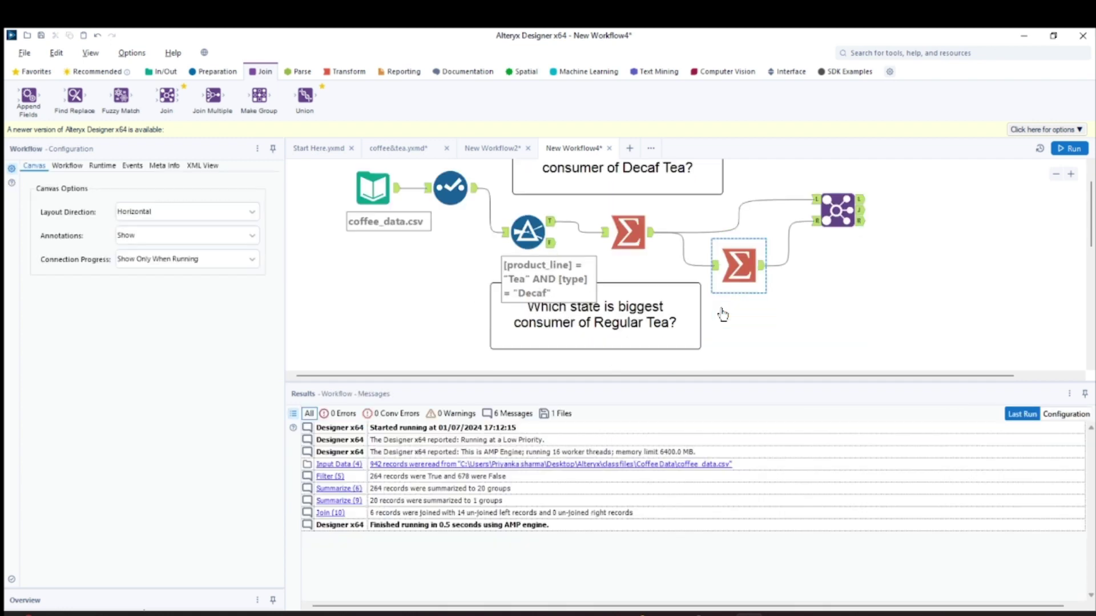
pyautogui.moveTo(586, 302); pyautogui.dragTo(629, 326)
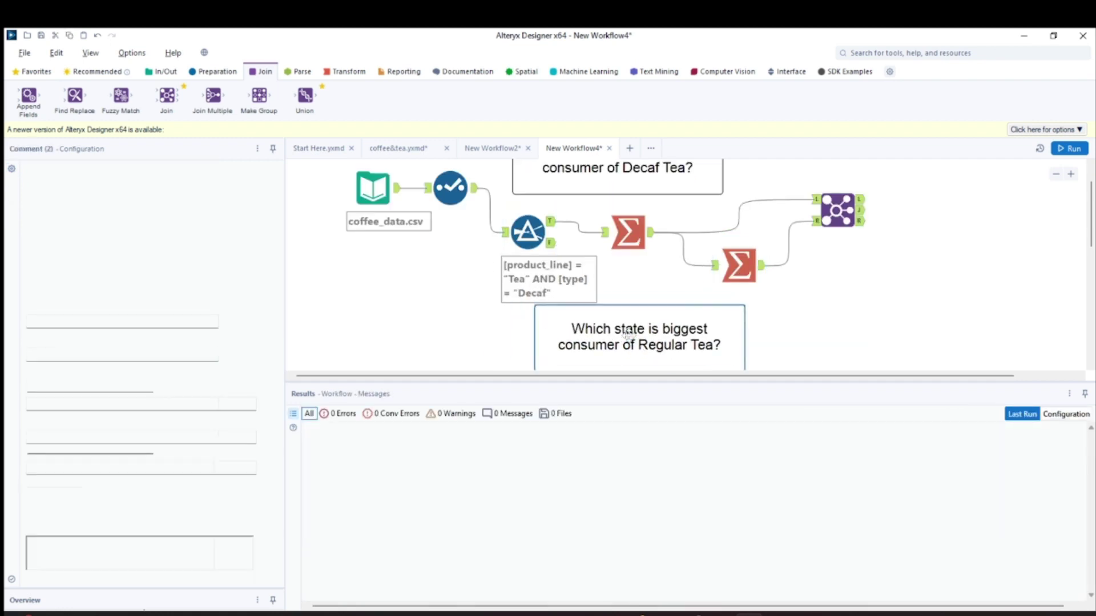
pyautogui.scroll(-1, 559, 249)
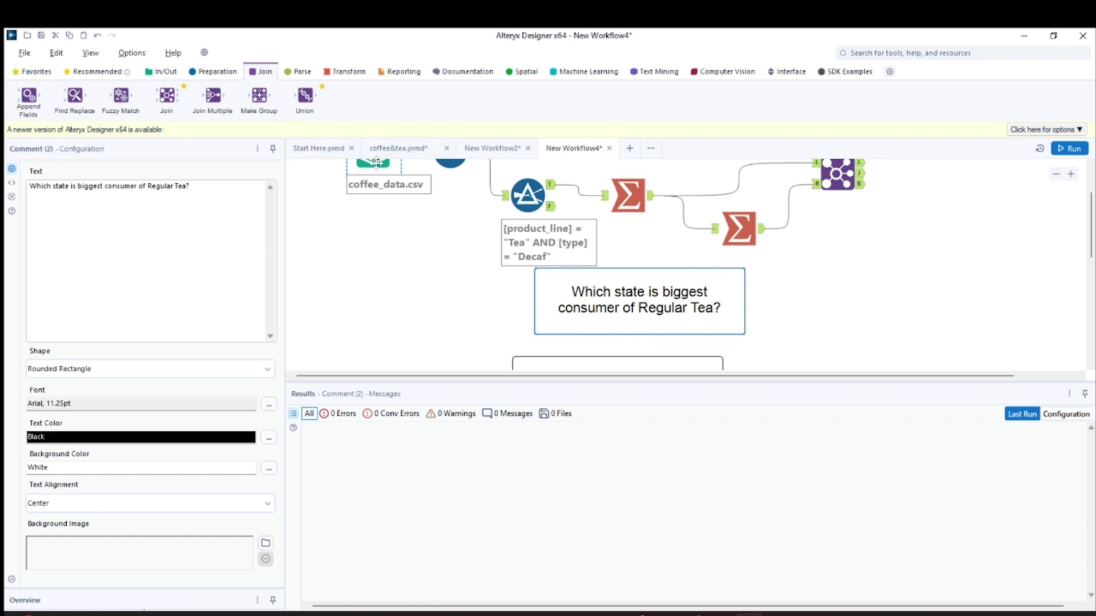
pyautogui.moveTo(375, 166); pyautogui.dragTo(353, 269)
pyautogui.click(451, 158)
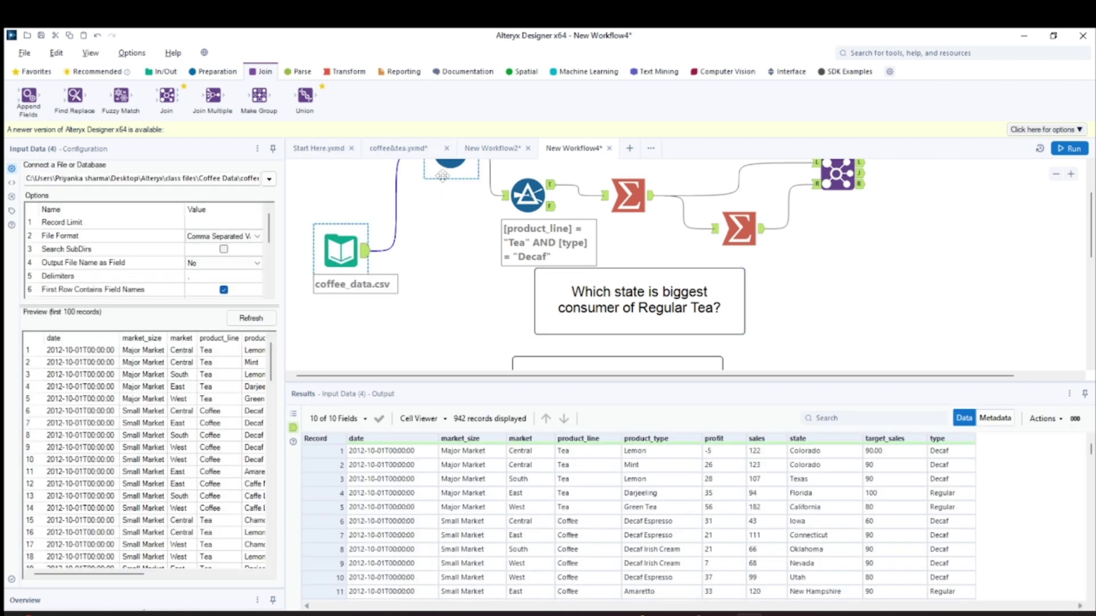
pyautogui.scroll(1, 450, 171)
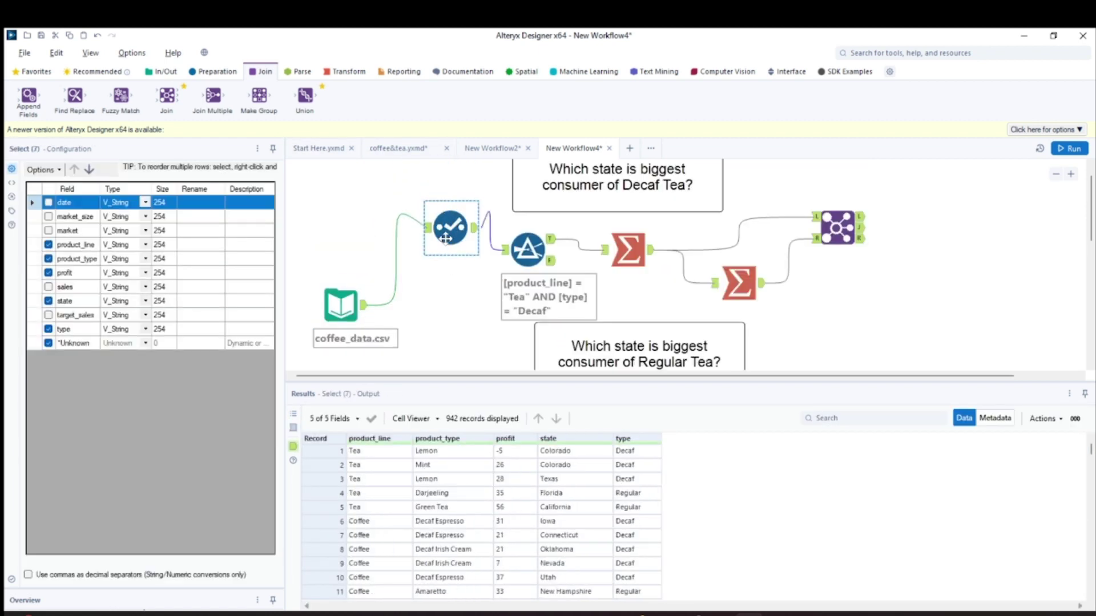
pyautogui.moveTo(451, 209); pyautogui.dragTo(443, 319)
pyautogui.scroll(-1, 455, 302)
pyautogui.scroll(-2, 455, 302)
pyautogui.scroll(2, 455, 299)
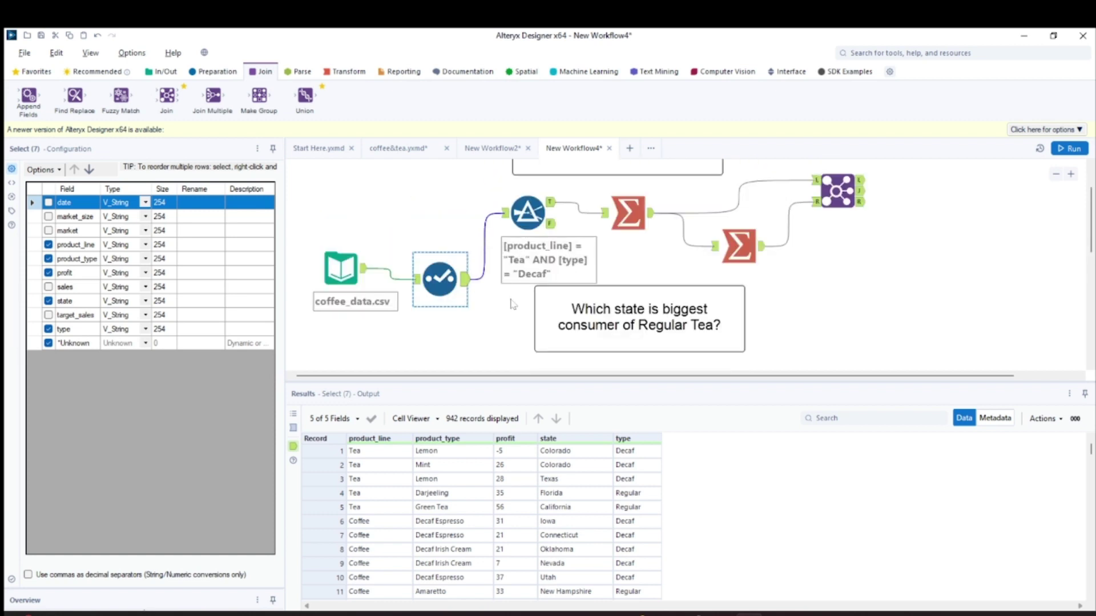
# Shift the Regular Tea comment farther right and lower the Input Data and Select tools until they are roughly level with it.
pyautogui.moveTo(657, 314); pyautogui.dragTo(701, 303)
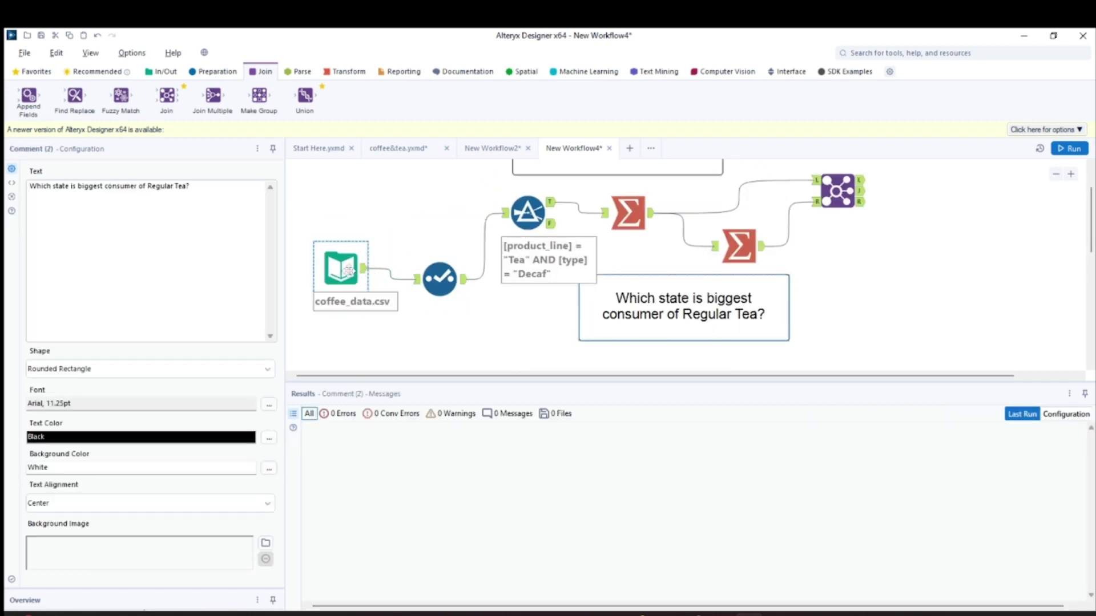
pyautogui.moveTo(342, 269); pyautogui.dragTo(330, 313)
pyautogui.moveTo(440, 279); pyautogui.dragTo(429, 313)
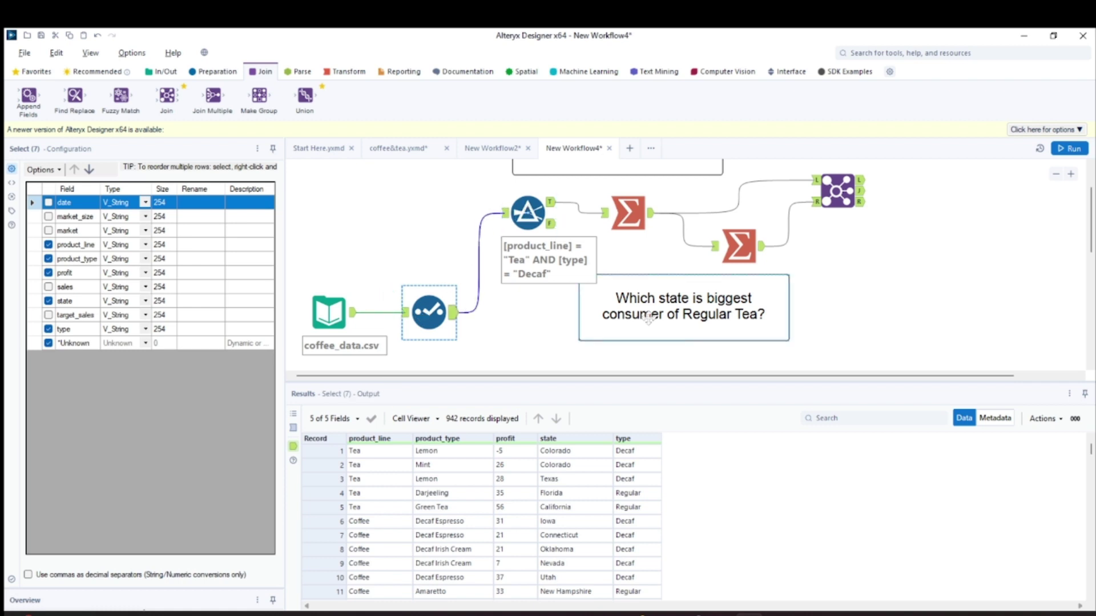
# Move the "Which type of tea is most popular?" comment farther down and place the Regular Tea comment just right of the Select tool.
pyautogui.scroll(-2, 688, 305)
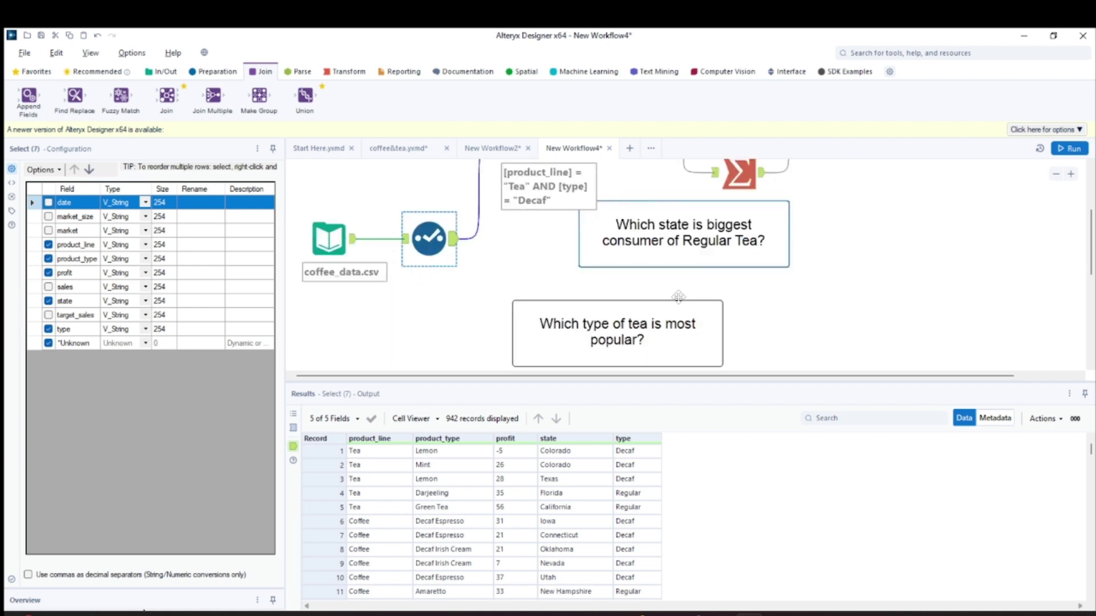
pyautogui.scroll(1, 680, 296)
pyautogui.click(643, 346)
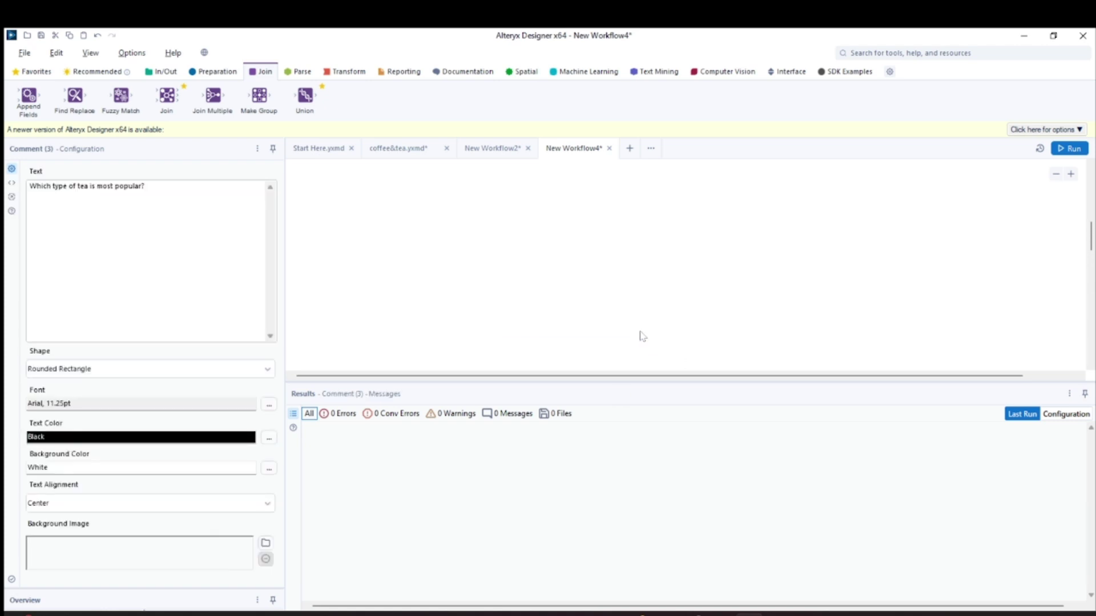
pyautogui.scroll(3, 644, 336)
pyautogui.moveTo(681, 214); pyautogui.dragTo(625, 248)
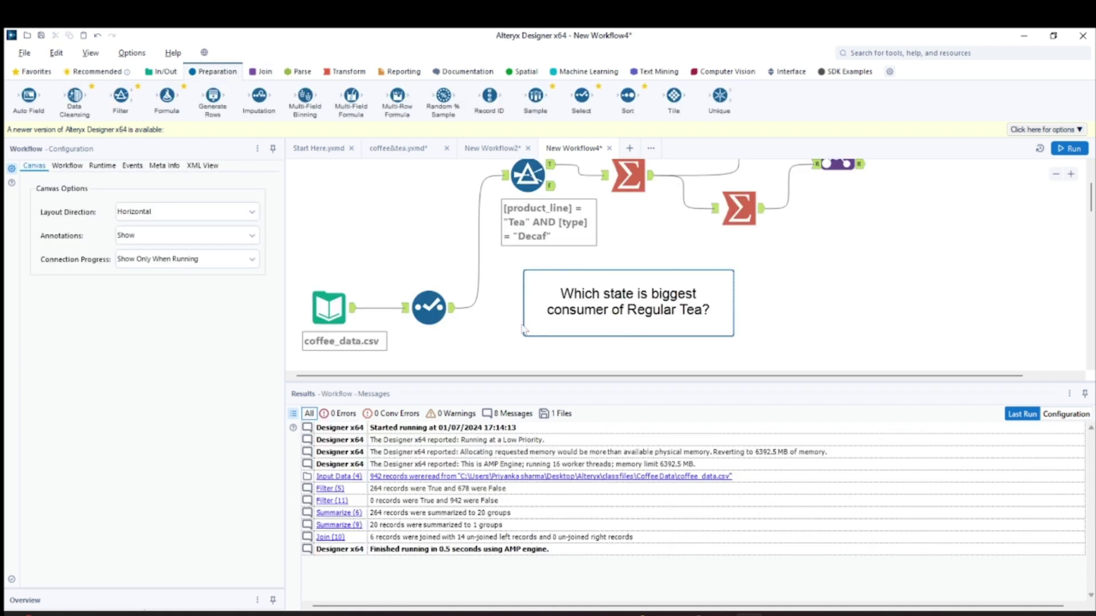
# Add a Filter tool on the Select tool's output, below the Regular Tea comment, with the basic filter product_line Equals Tea.
pyautogui.scroll(-1, 527, 299)
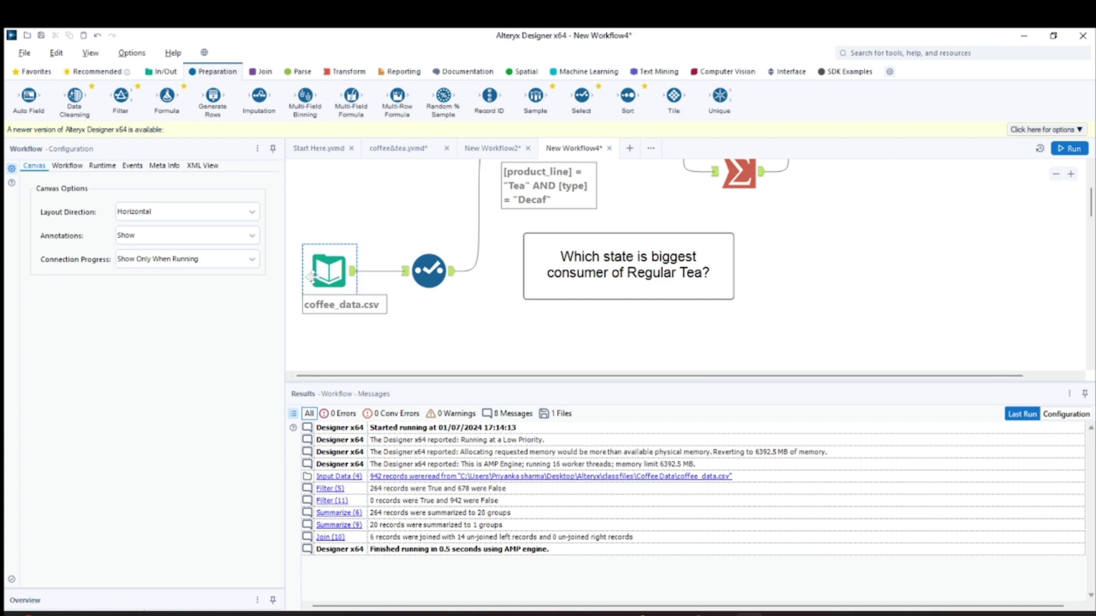
pyautogui.click(329, 275)
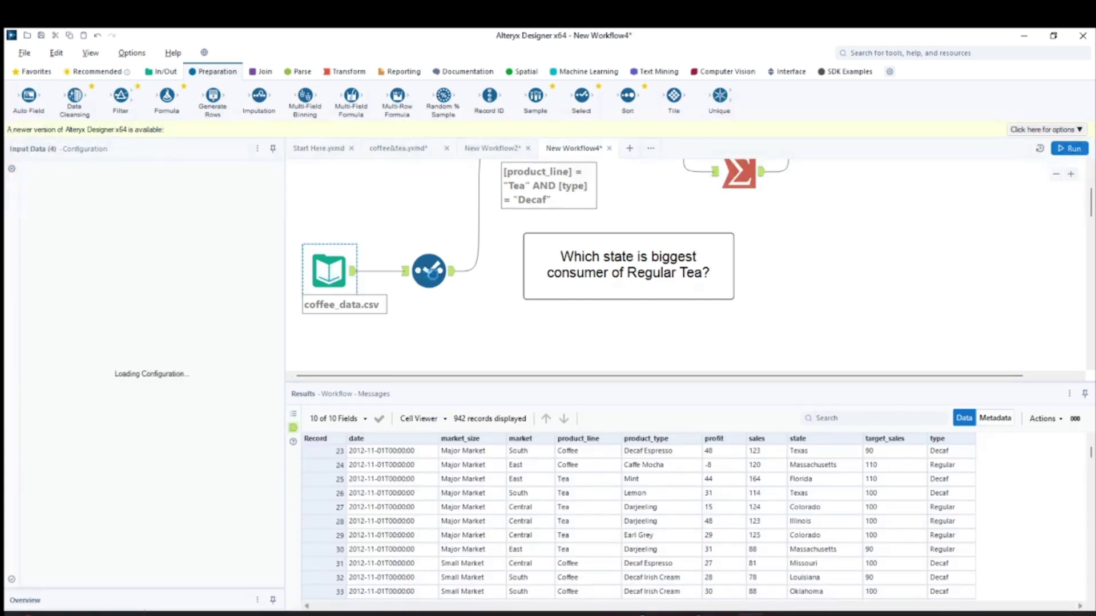
pyautogui.click(429, 273)
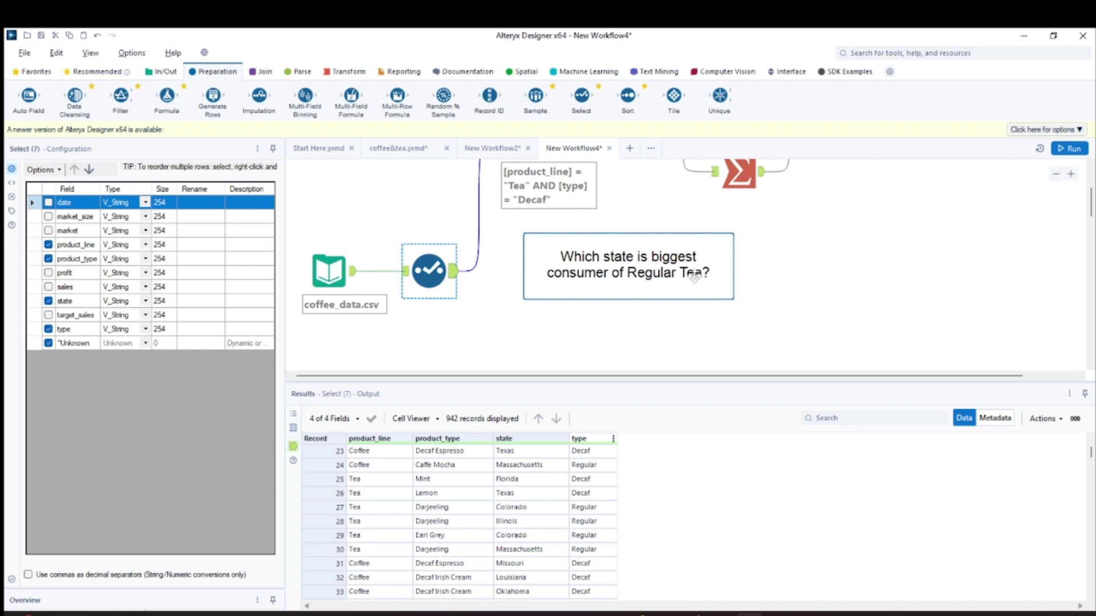
pyautogui.moveTo(121, 96); pyautogui.dragTo(528, 324)
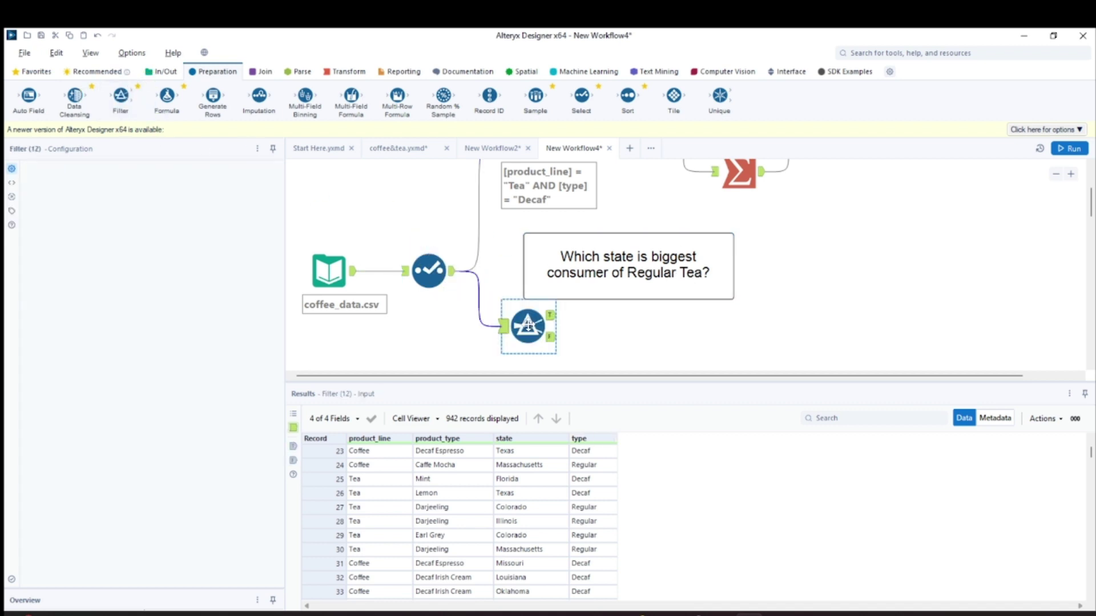
pyautogui.click(72, 221)
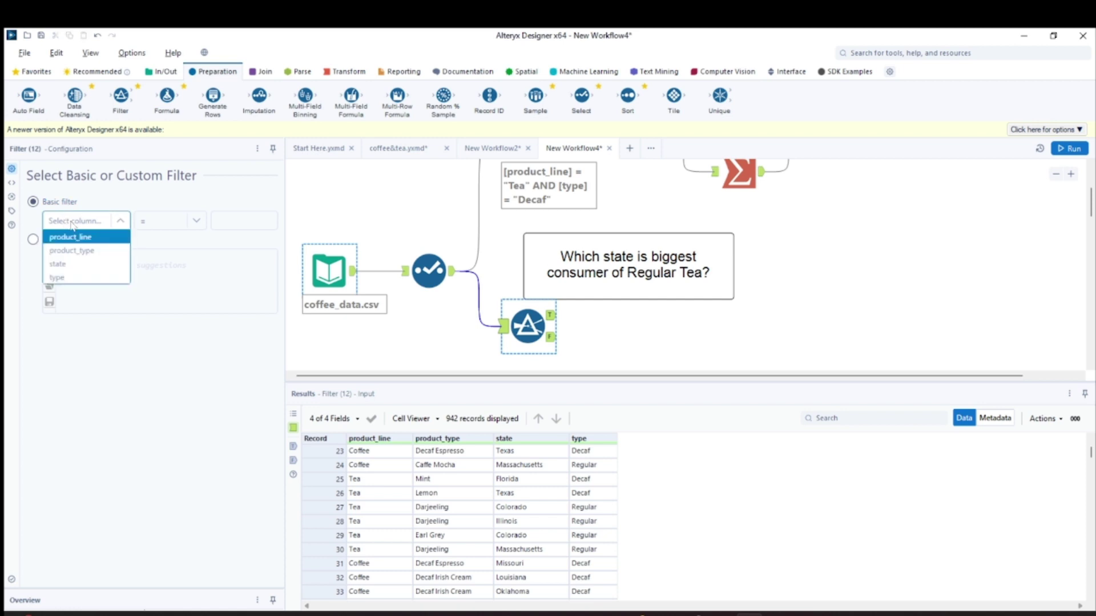
pyautogui.click(77, 237)
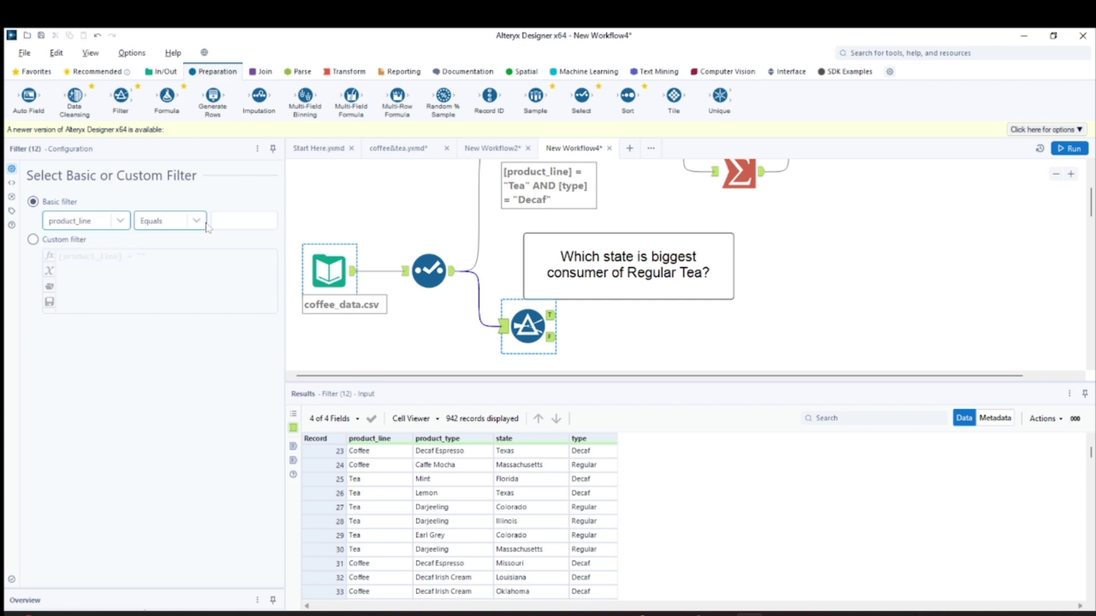
pyautogui.click(244, 221)
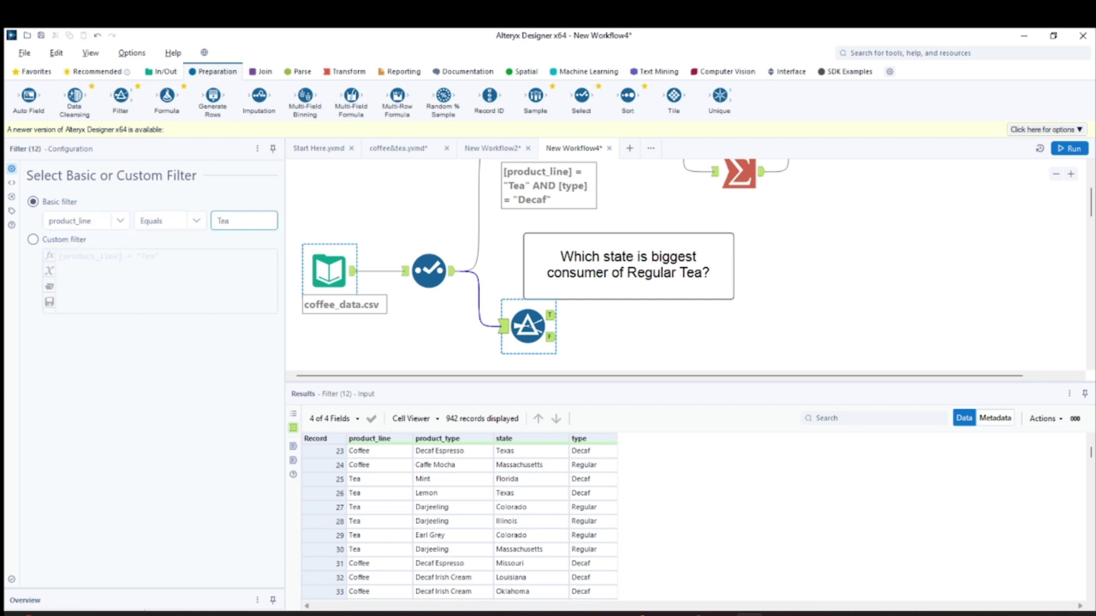
# Change the new Filter to the custom expression [product_line] = "Tea" AND [type] = "Regular" and display its True output.
pyautogui.click(43, 242)
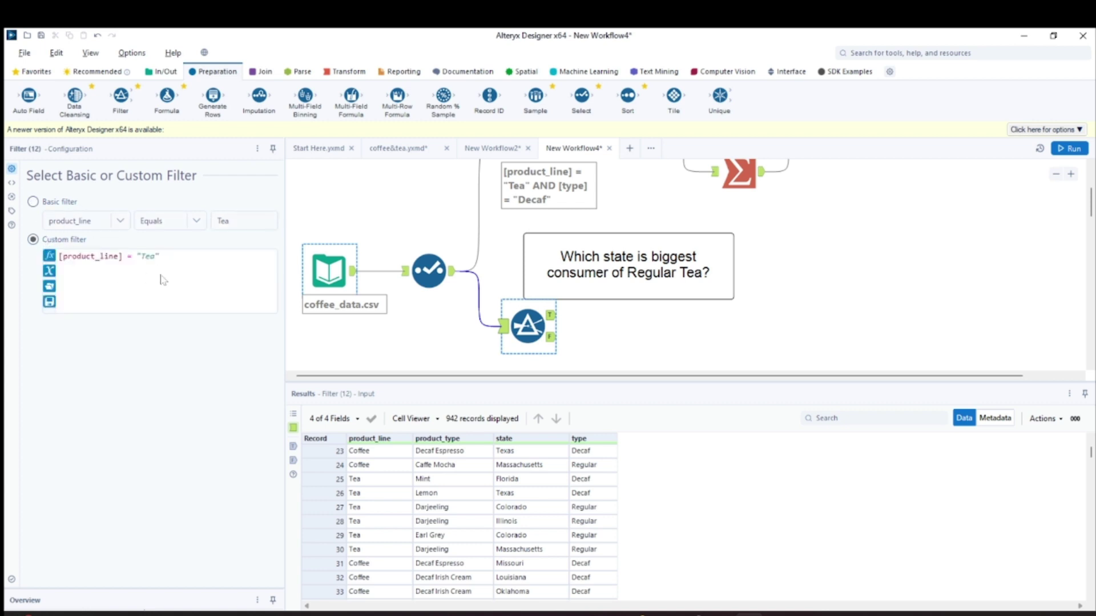
pyautogui.write('AND')
pyautogui.write('[')
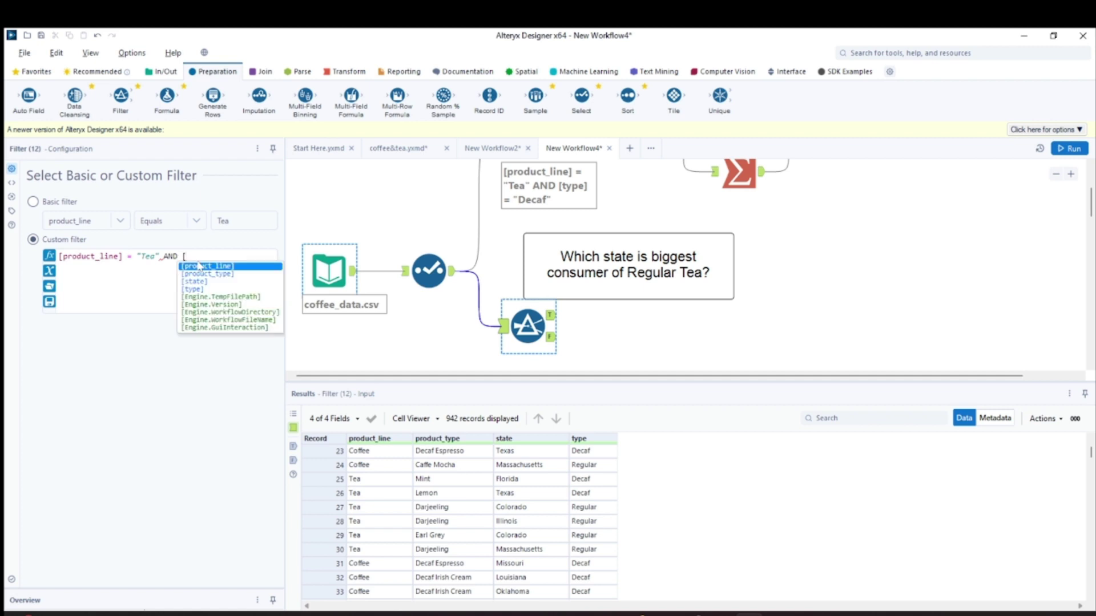
pyautogui.press('Down')
pyautogui.press('Down')
pyautogui.press('Down')
pyautogui.press('Return')
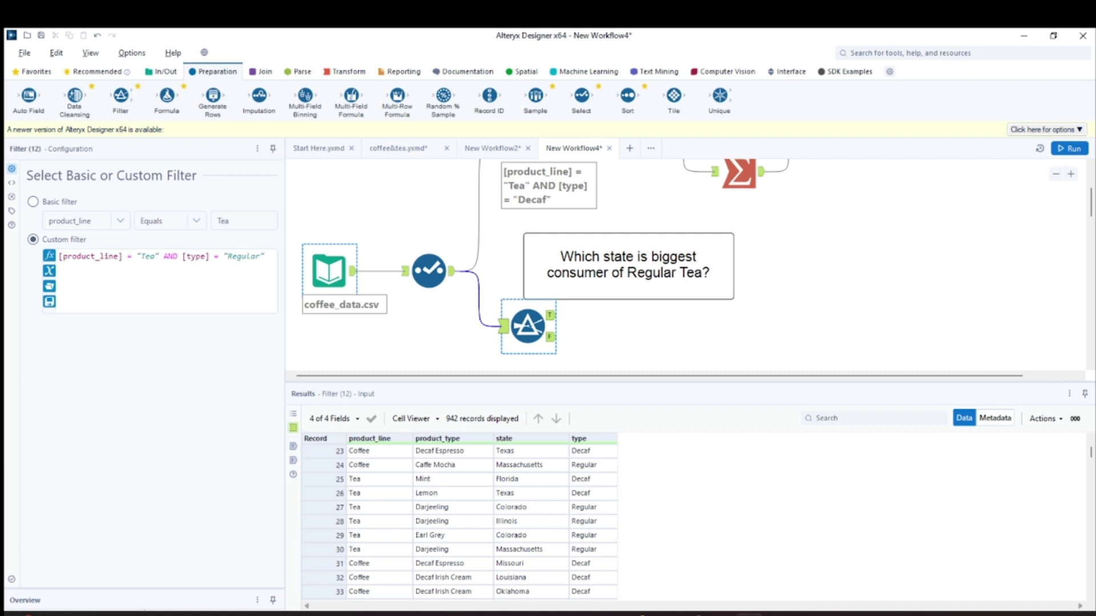
pyautogui.click(551, 315)
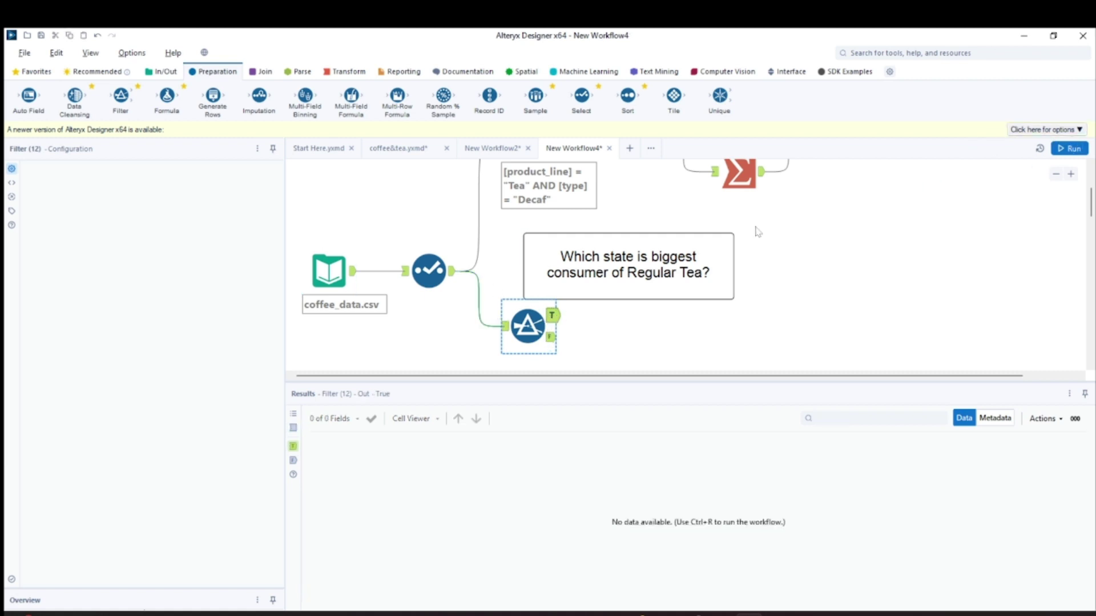
# Run the workflow, check the Regular Tea Filter's expression and True records, and move the Filter slightly lower beneath its comment.
pyautogui.hotkey('ctrl', 'r')
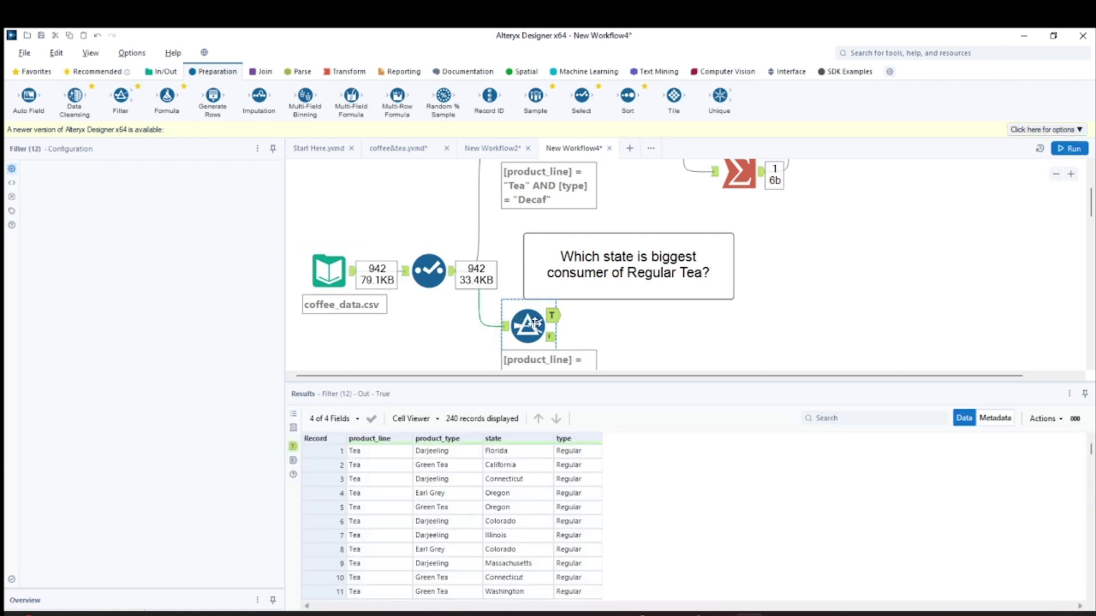
pyautogui.click(534, 323)
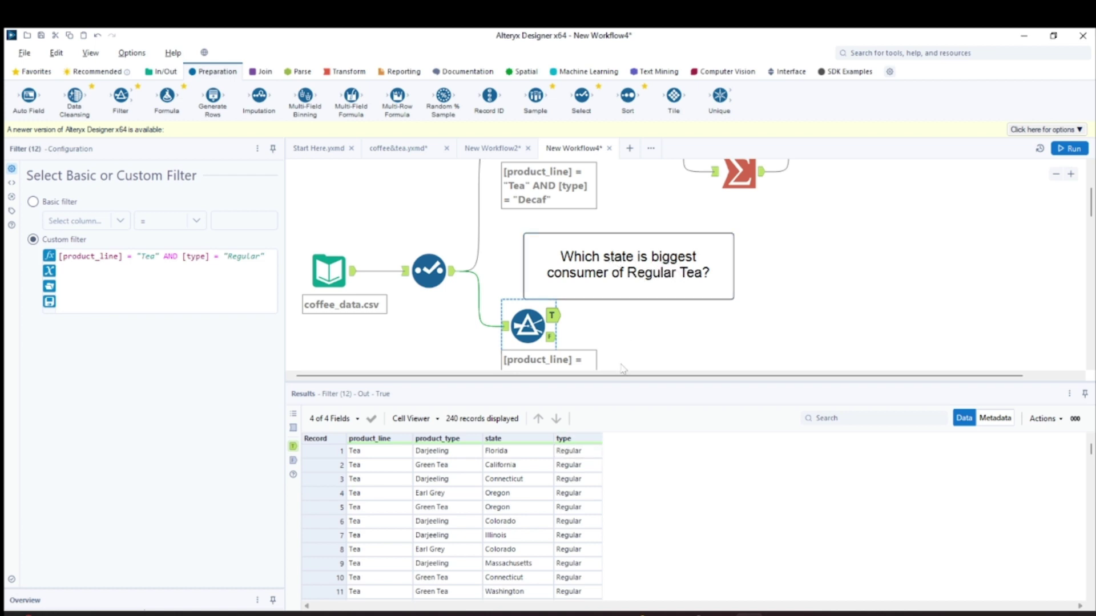
pyautogui.moveTo(630, 381); pyautogui.dragTo(630, 429)
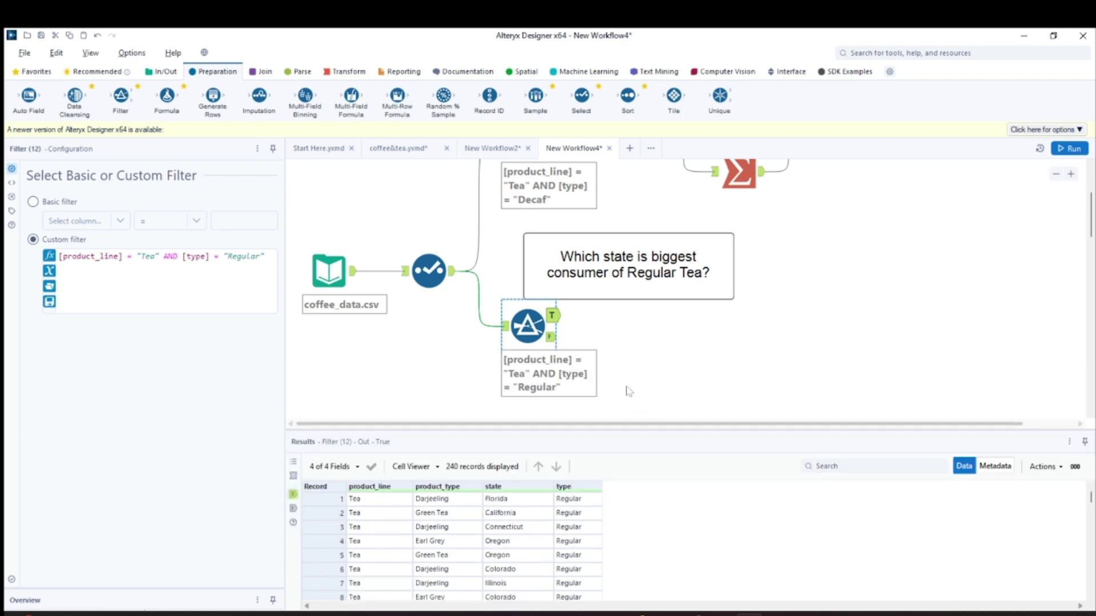
pyautogui.moveTo(531, 320)
pyautogui.mouseDown()
pyautogui.moveTo(520, 341)
pyautogui.moveTo(532, 341)
pyautogui.mouseUp()
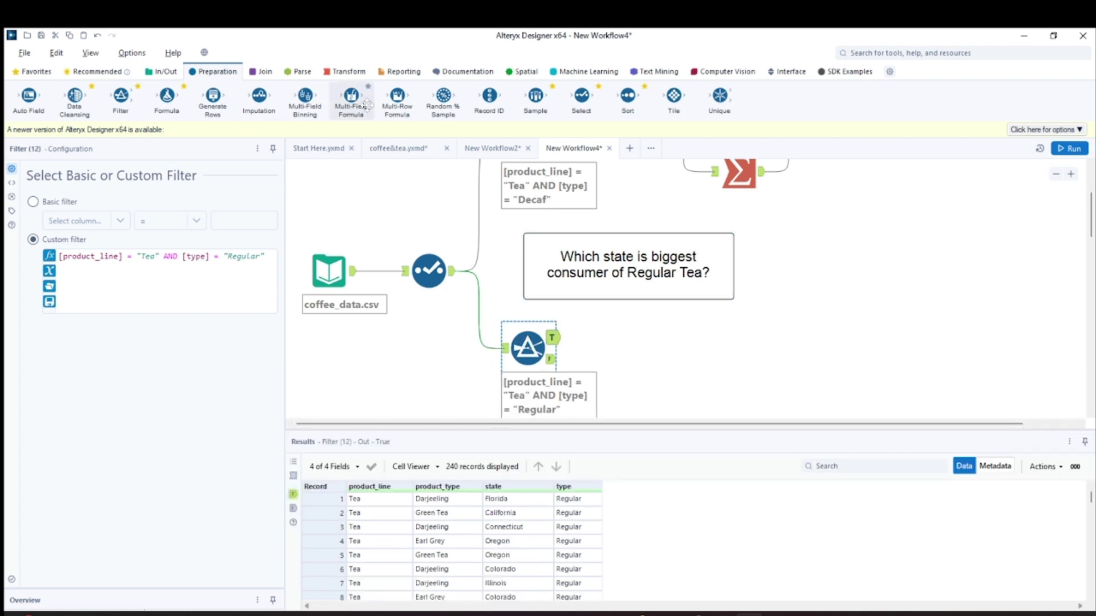
# Add a Summarize tool to the Regular Tea Filter's True output that groups by state and counts type.
pyautogui.click(345, 72)
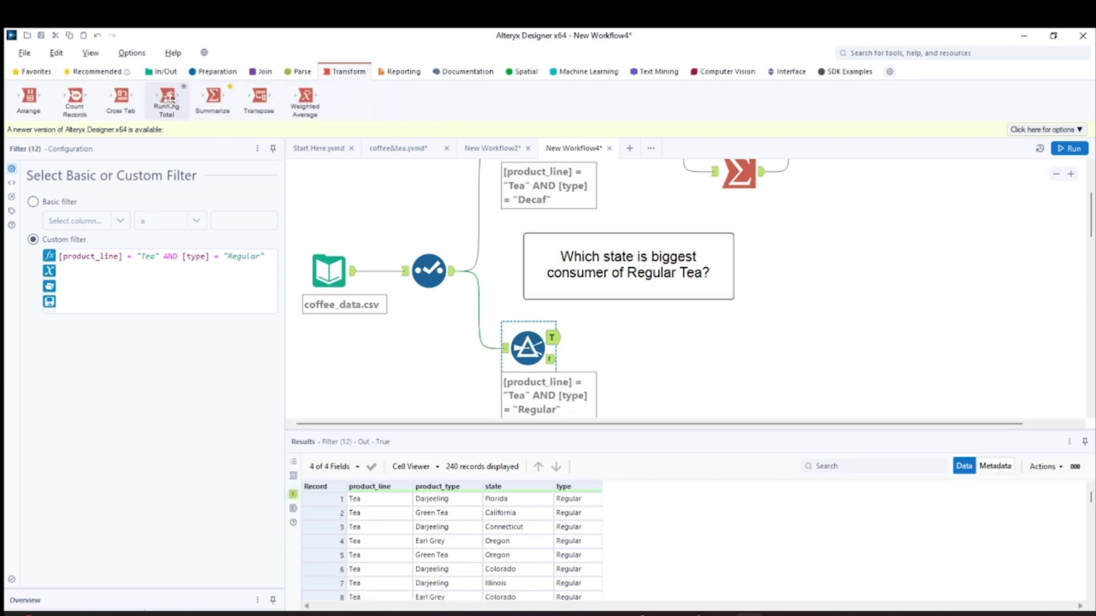
pyautogui.moveTo(213, 100); pyautogui.dragTo(622, 338)
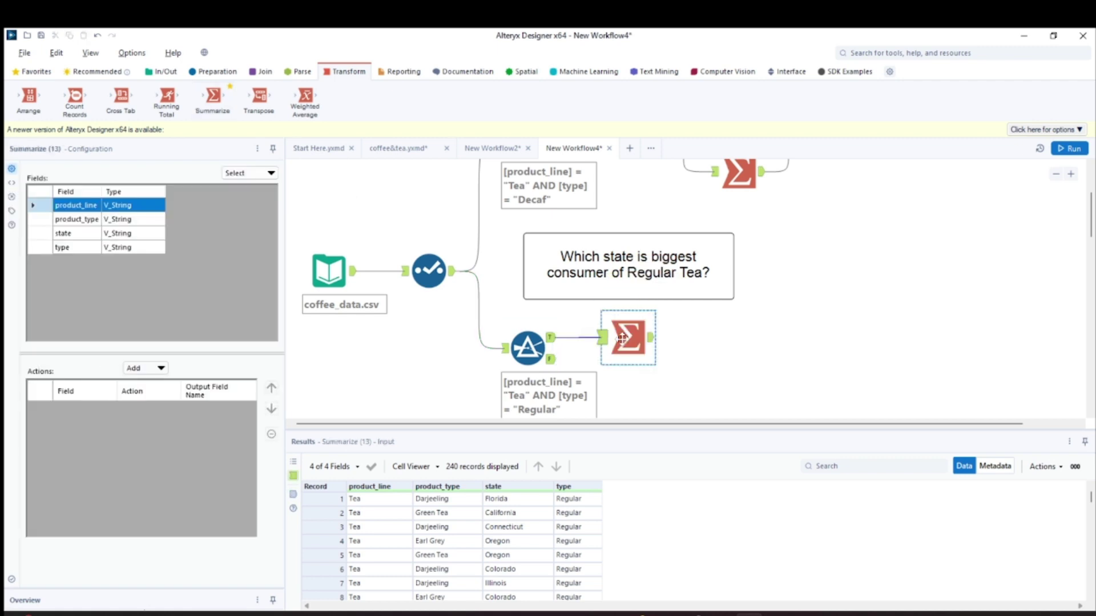
pyautogui.click(37, 237)
pyautogui.click(160, 368)
pyautogui.click(161, 371)
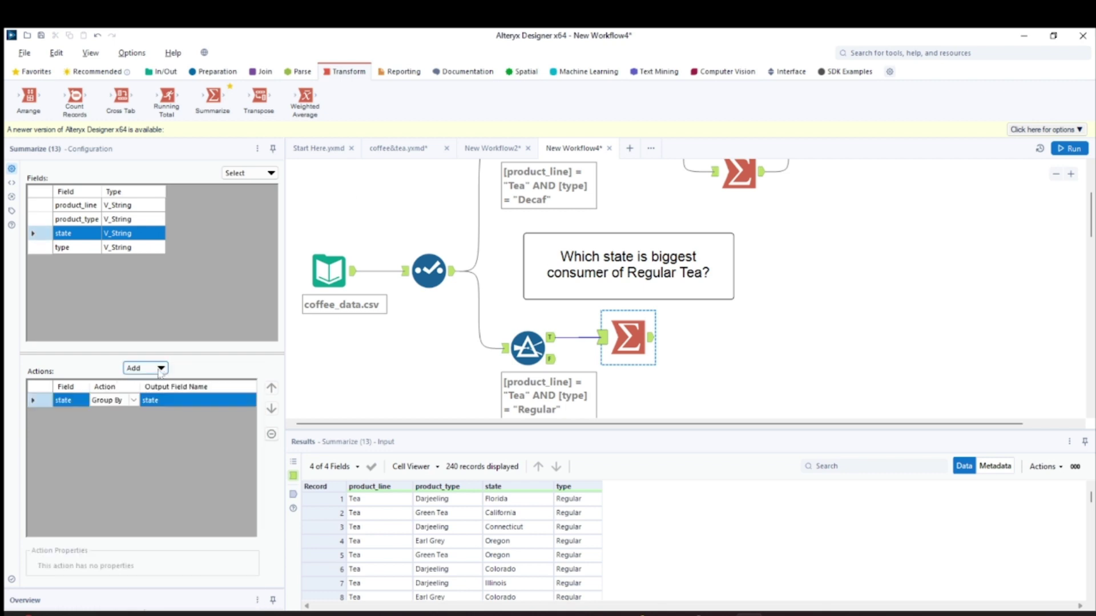
pyautogui.click(46, 248)
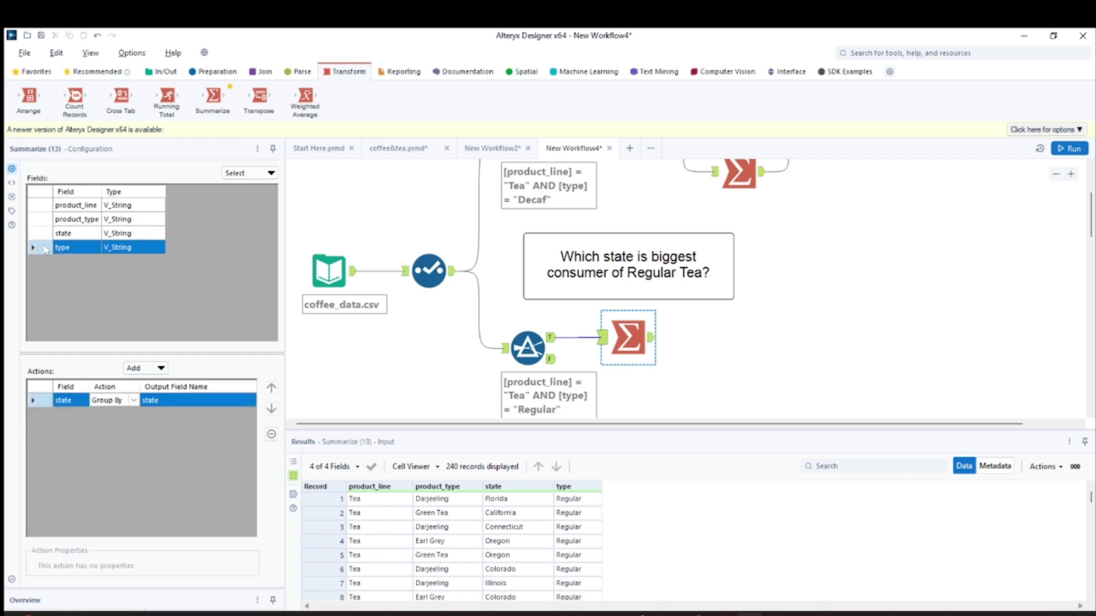
pyautogui.click(140, 368)
pyautogui.click(140, 402)
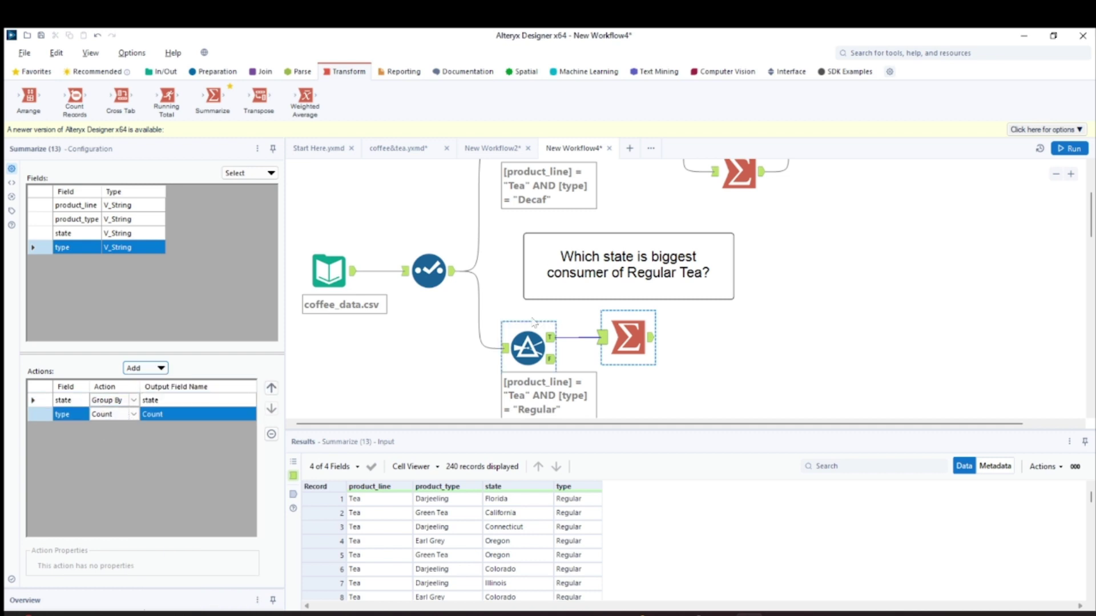
# Run the workflow and examine the Regular Tea count per state in the new Summarize tool's output.
pyautogui.hotkey('ctrl', 'r')
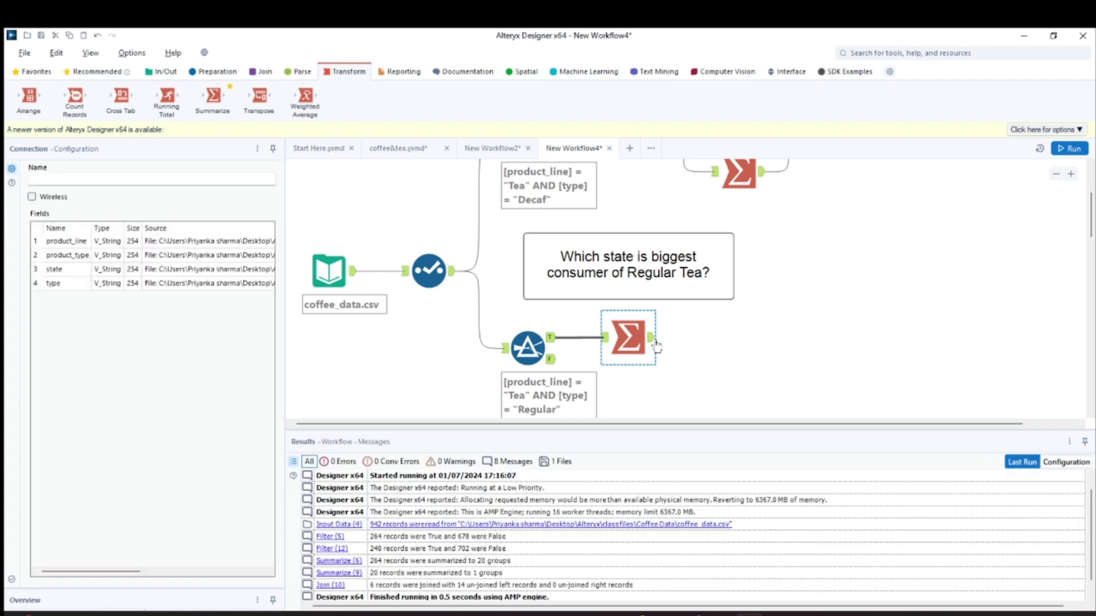
pyautogui.click(652, 339)
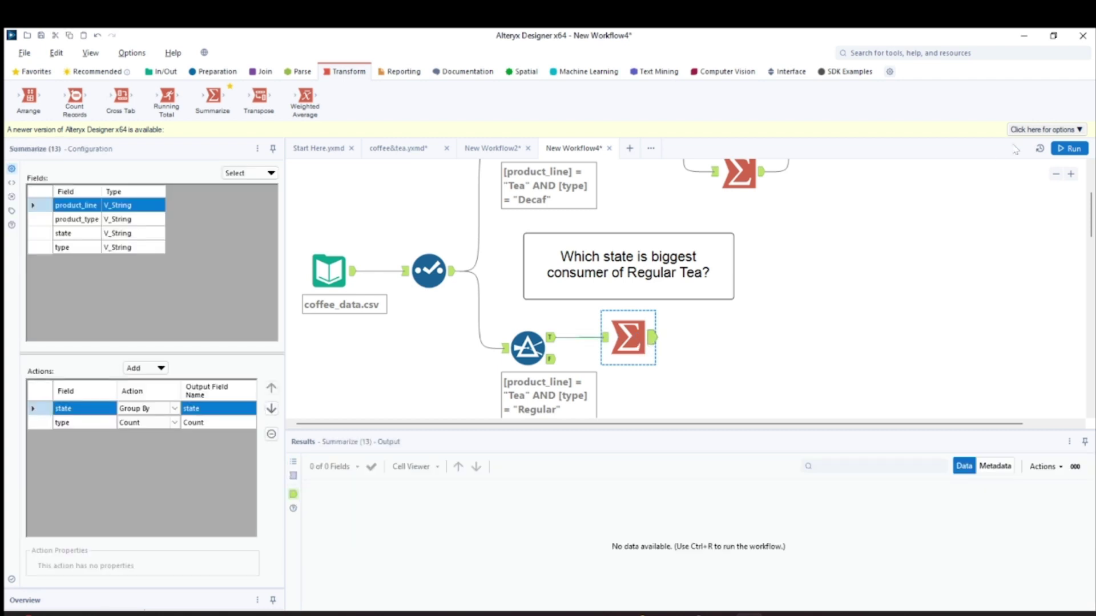
pyautogui.click(1069, 148)
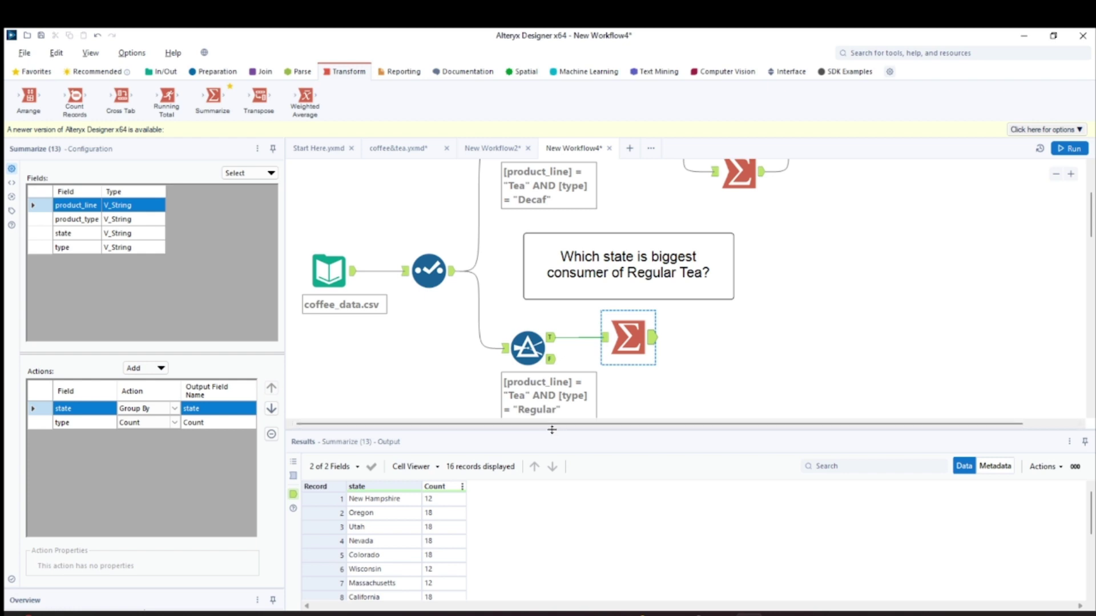
pyautogui.moveTo(552, 432); pyautogui.dragTo(553, 358)
pyautogui.scroll(-2, 411, 544)
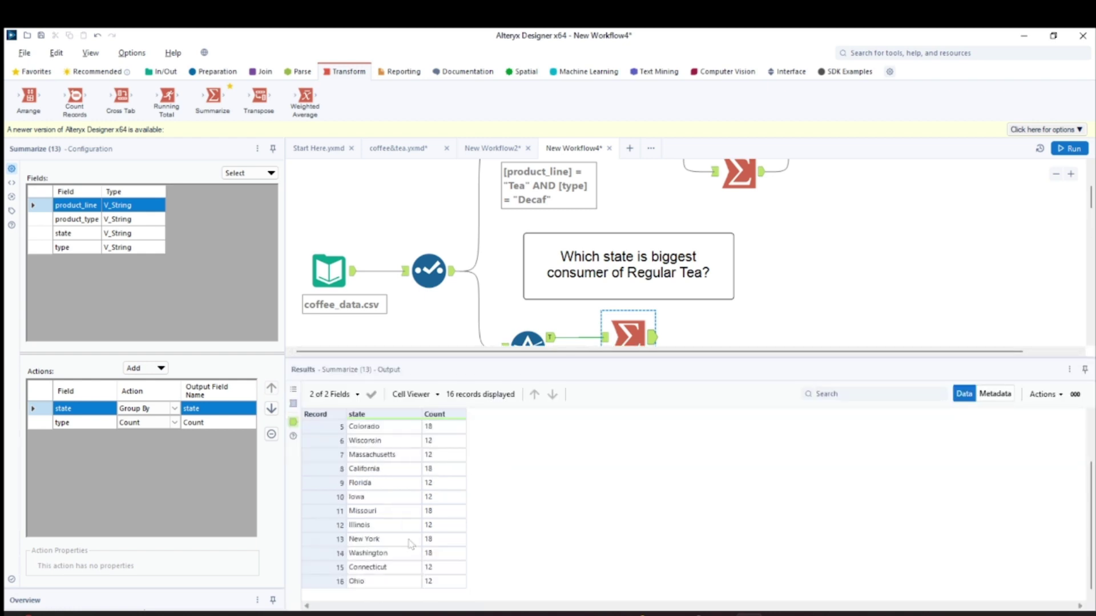
pyautogui.scroll(2, 416, 526)
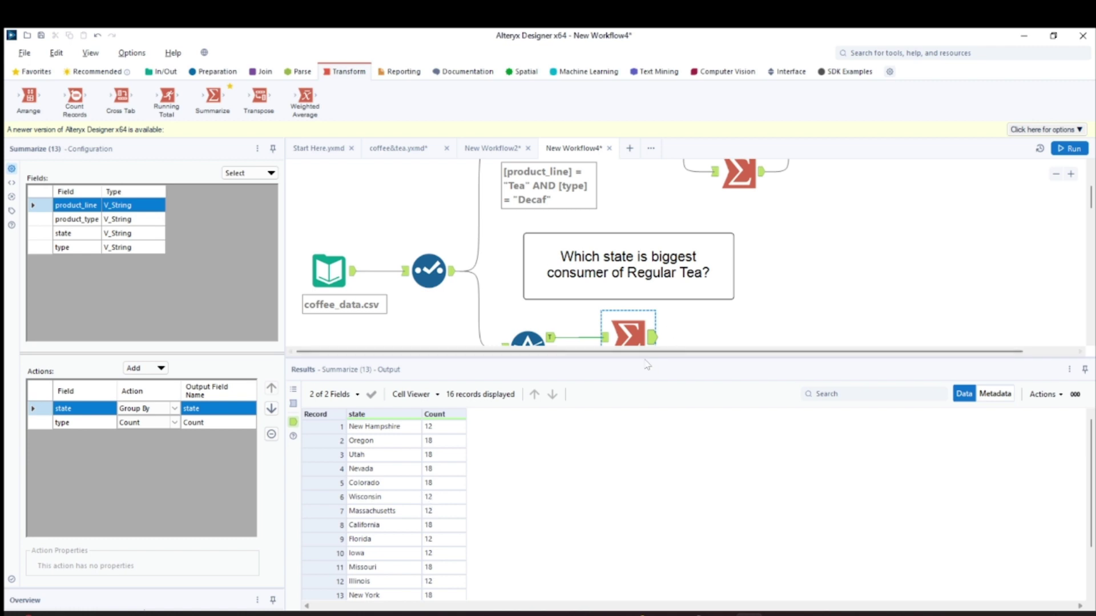
pyautogui.moveTo(639, 357); pyautogui.dragTo(645, 435)
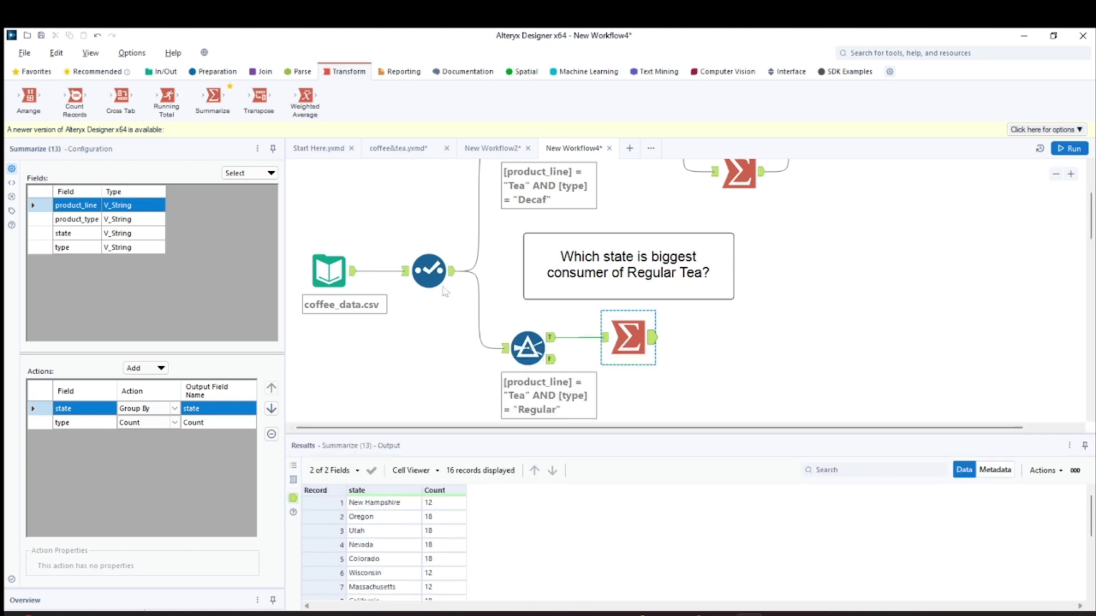
# Add a second Summarize tool after the Regular Tea one, taking the Max of Count, and run the workflow to show its output.
pyautogui.moveTo(212, 102); pyautogui.dragTo(717, 346)
pyautogui.click(64, 219)
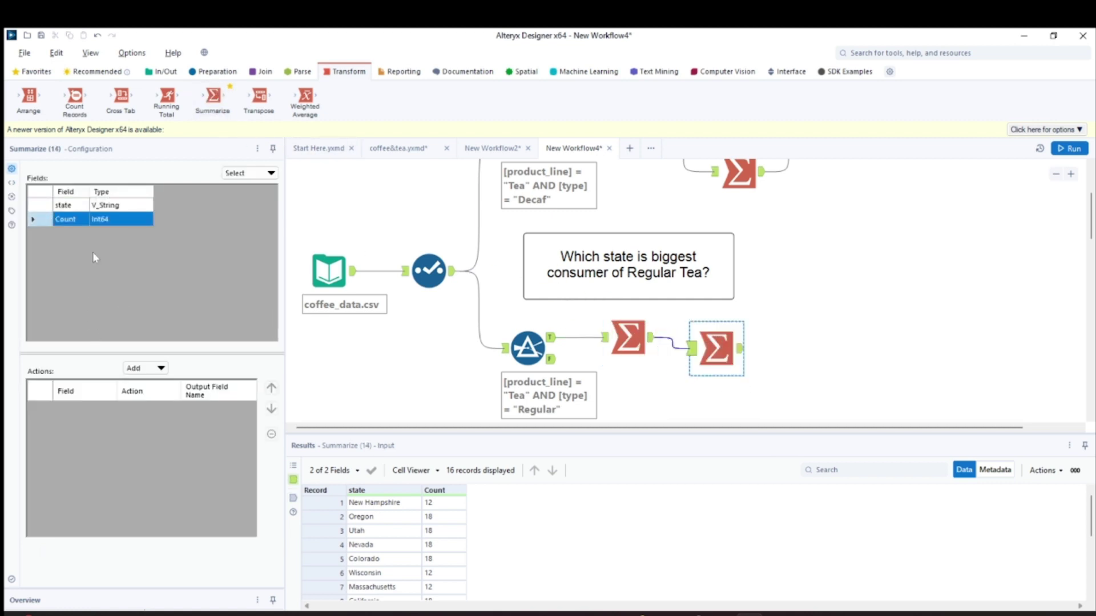
pyautogui.click(149, 368)
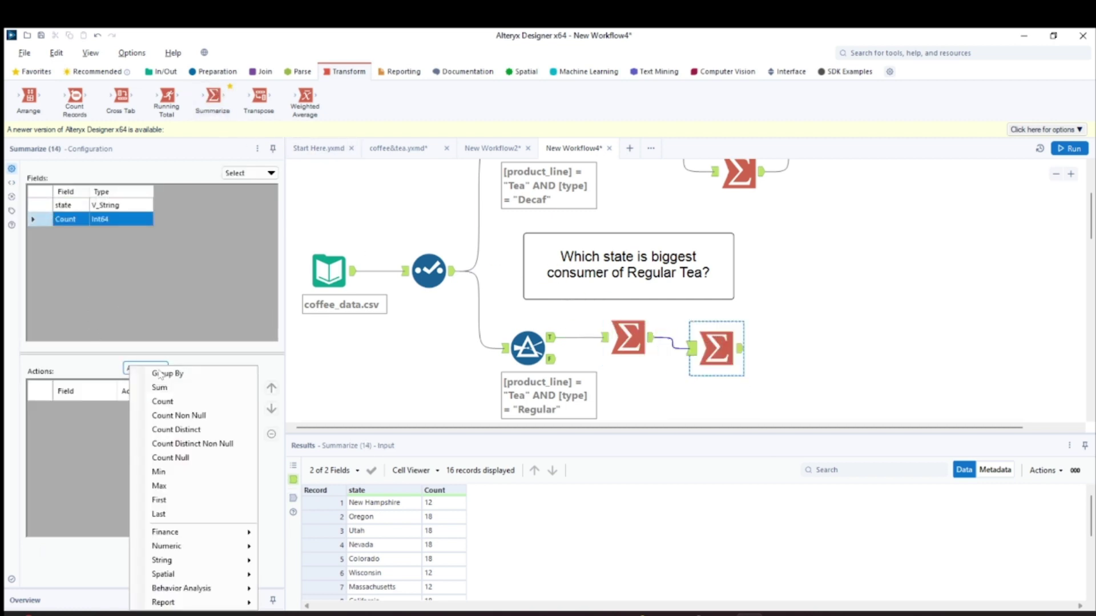
pyautogui.click(163, 485)
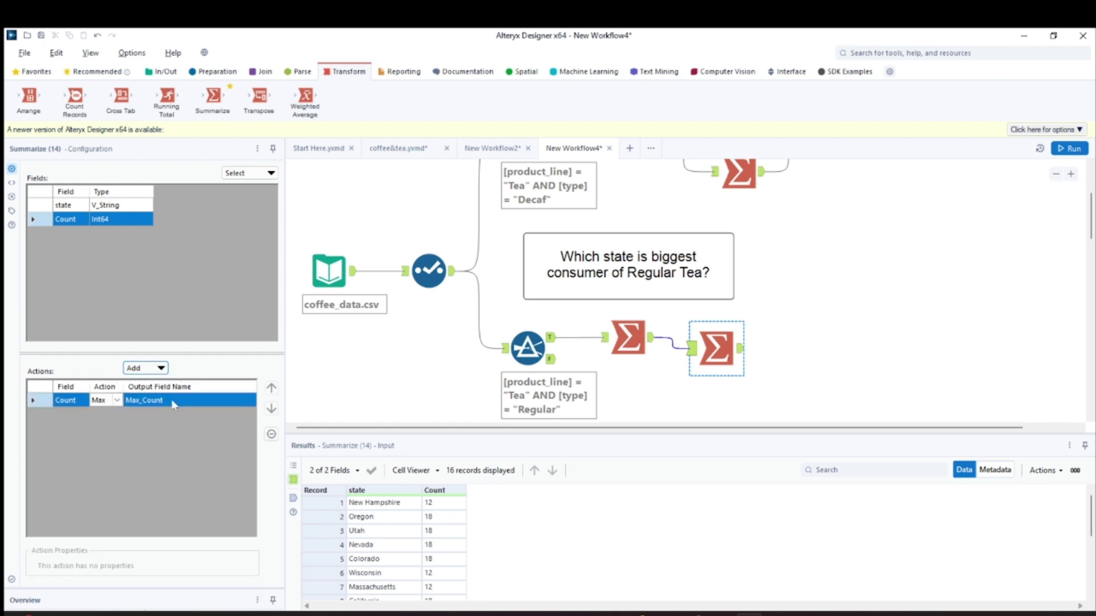
pyautogui.click(740, 348)
pyautogui.click(1079, 152)
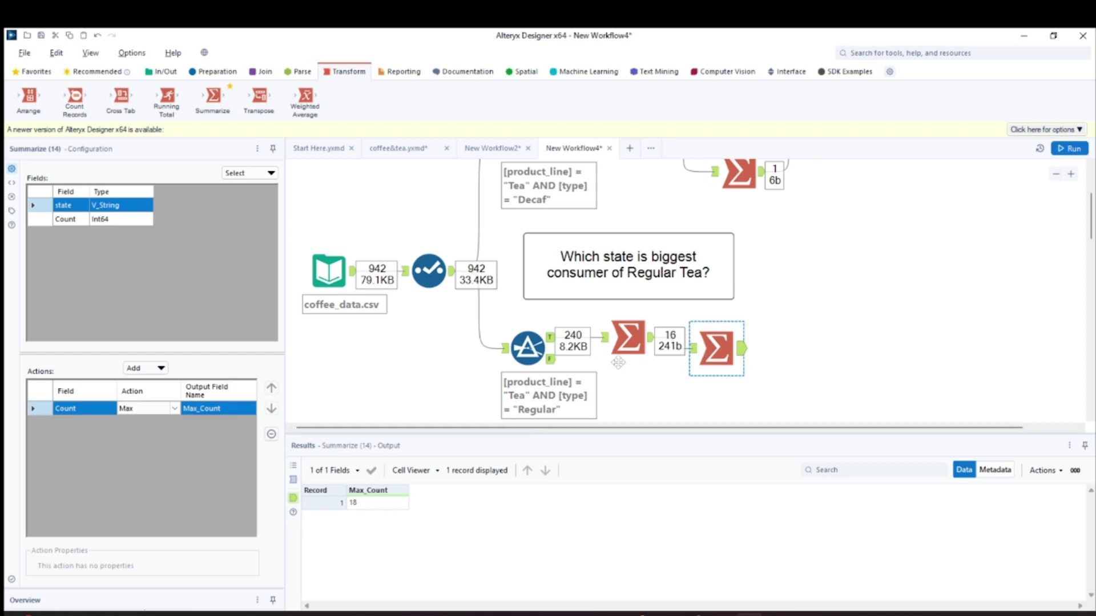
# Add a Join tool after the Regular Tea branch, with the state counts as left input and the maximum count as right input.
pyautogui.click(262, 73)
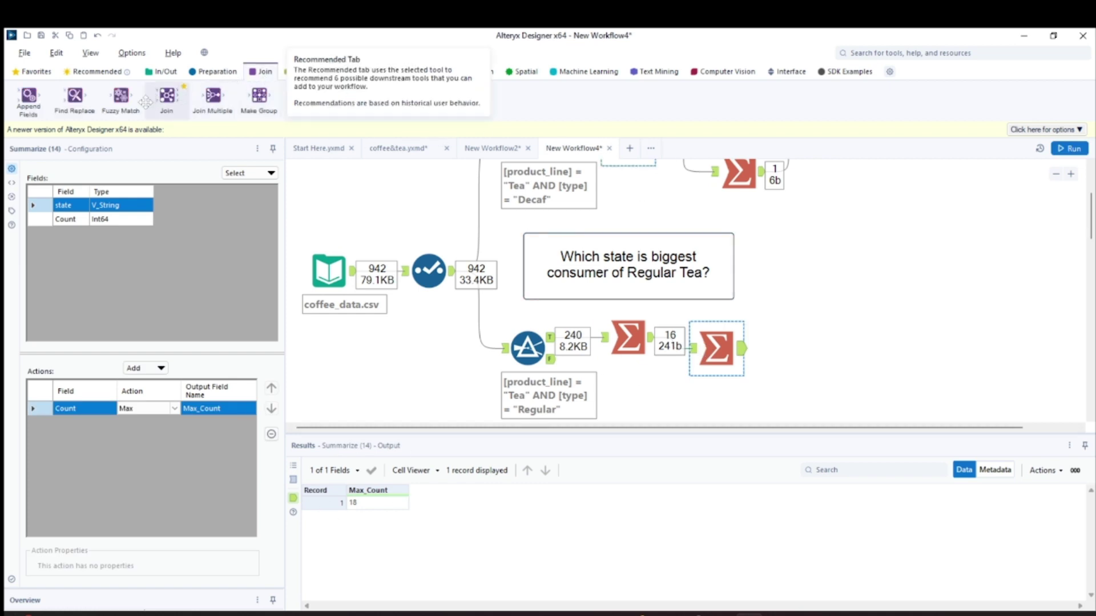
pyautogui.moveTo(167, 96); pyautogui.dragTo(817, 330)
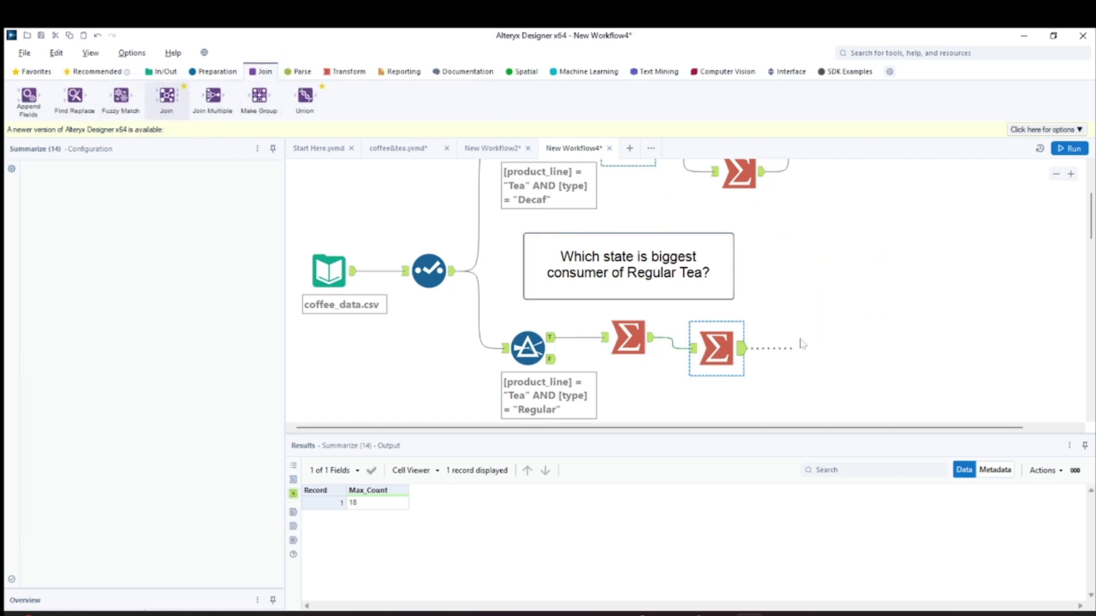
pyautogui.moveTo(652, 337); pyautogui.dragTo(793, 327)
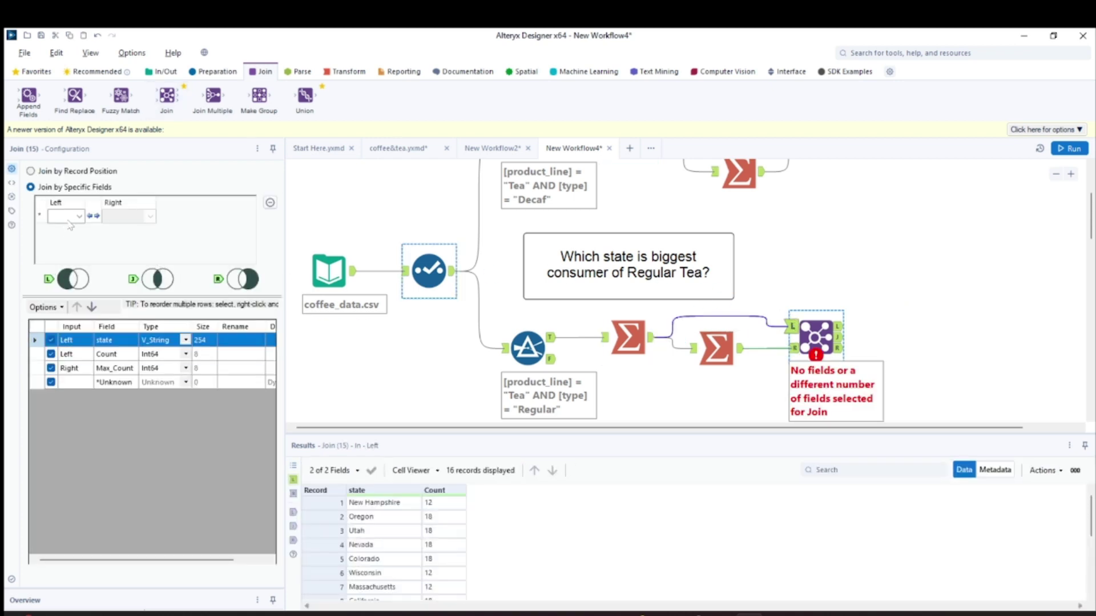
# Join the left Count field to the right Max_Count field and exclude Max_Count from the Join output.
pyautogui.click(70, 220)
pyautogui.click(63, 240)
pyautogui.click(150, 216)
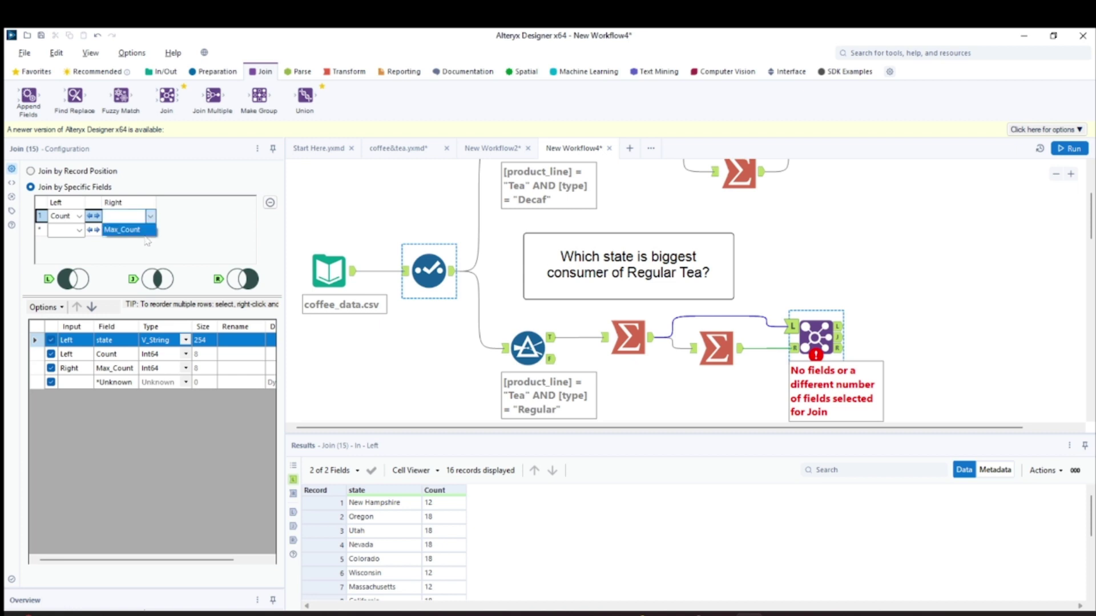
pyautogui.click(137, 229)
pyautogui.click(51, 368)
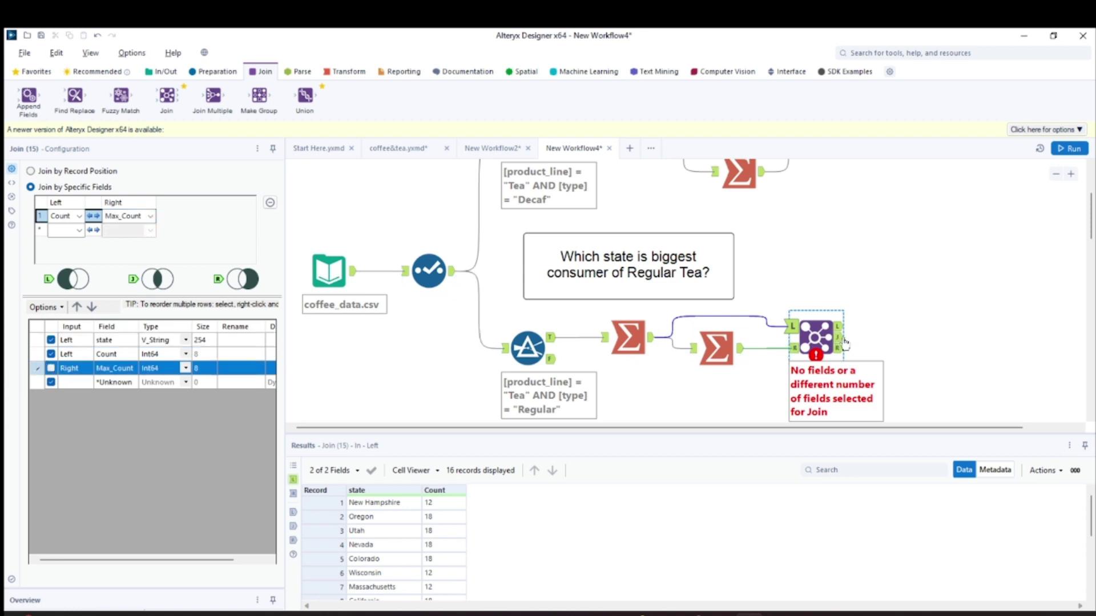
# Run the workflow and display all matched states in the Regular Tea Join's J output.
pyautogui.click(792, 348)
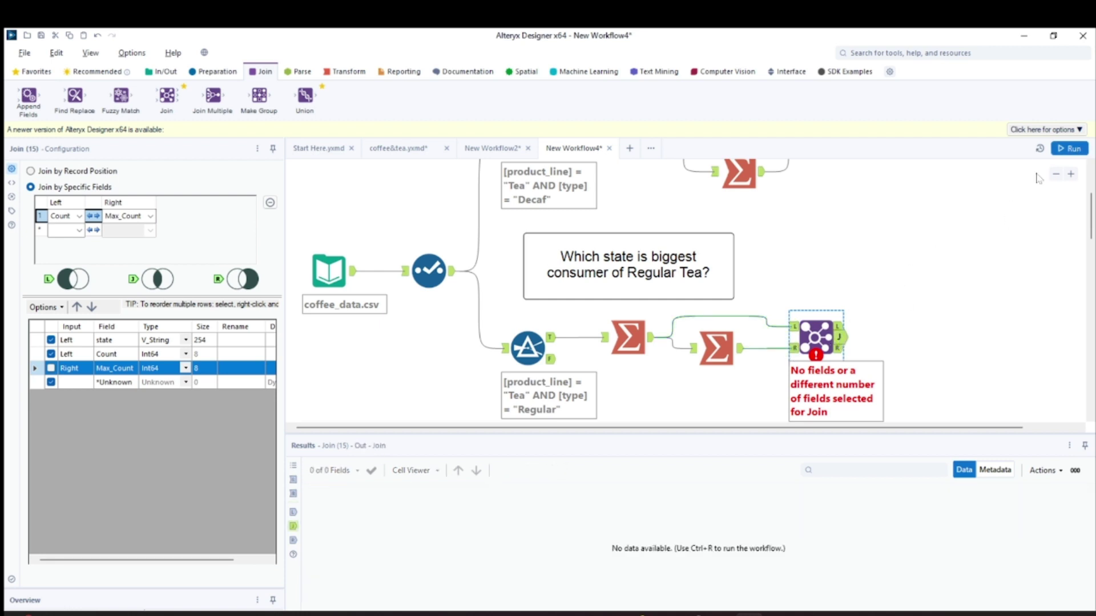
pyautogui.click(1069, 148)
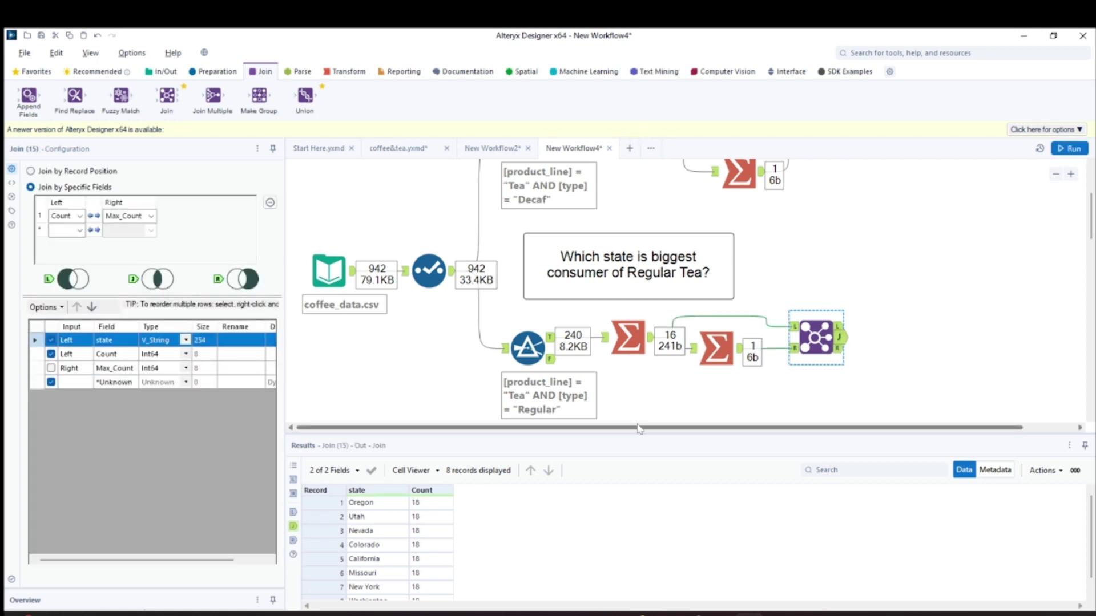
pyautogui.moveTo(630, 432); pyautogui.dragTo(631, 344)
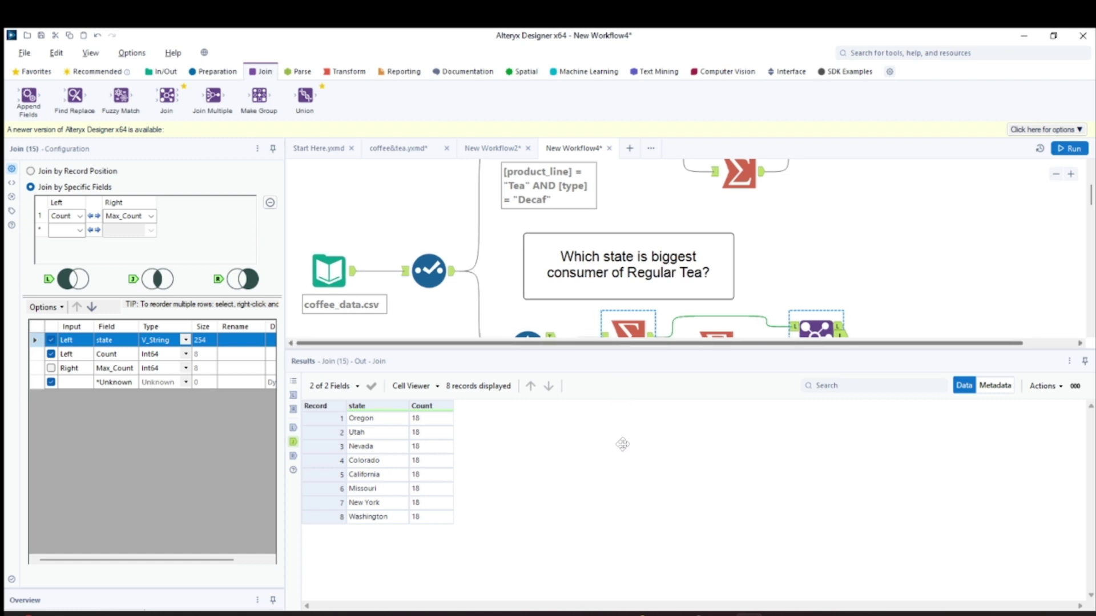
# Review the Decaf Tea and Regular Tea branches, then the Regular Tea Filter's expression and True records.
pyautogui.moveTo(599, 348); pyautogui.dragTo(624, 375)
pyautogui.scroll(2, 573, 255)
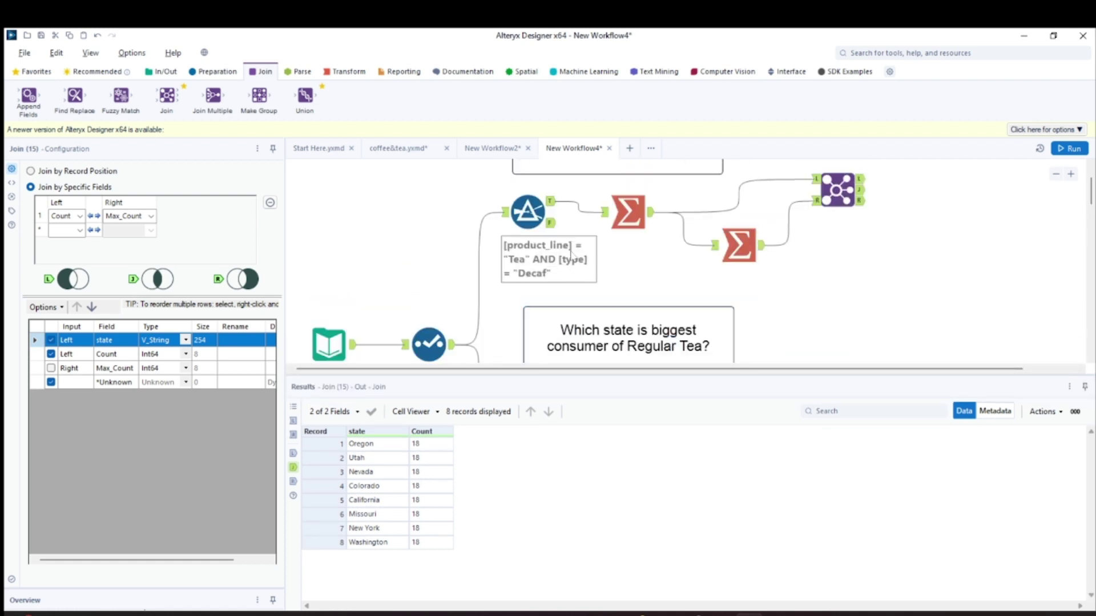
pyautogui.scroll(1, 572, 255)
pyautogui.scroll(-2, 573, 248)
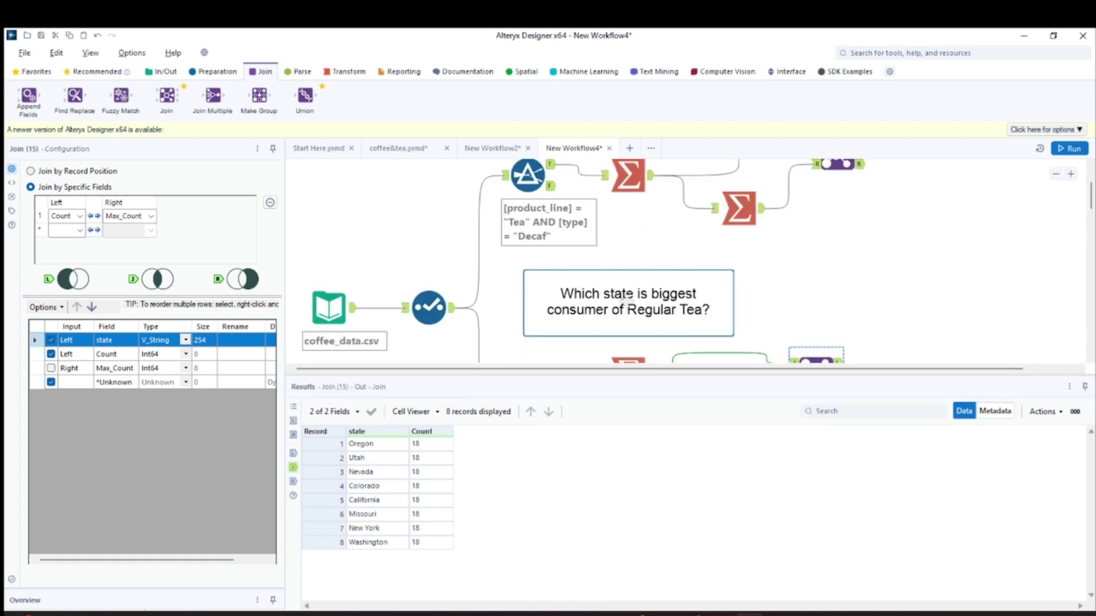
pyautogui.scroll(3, 672, 320)
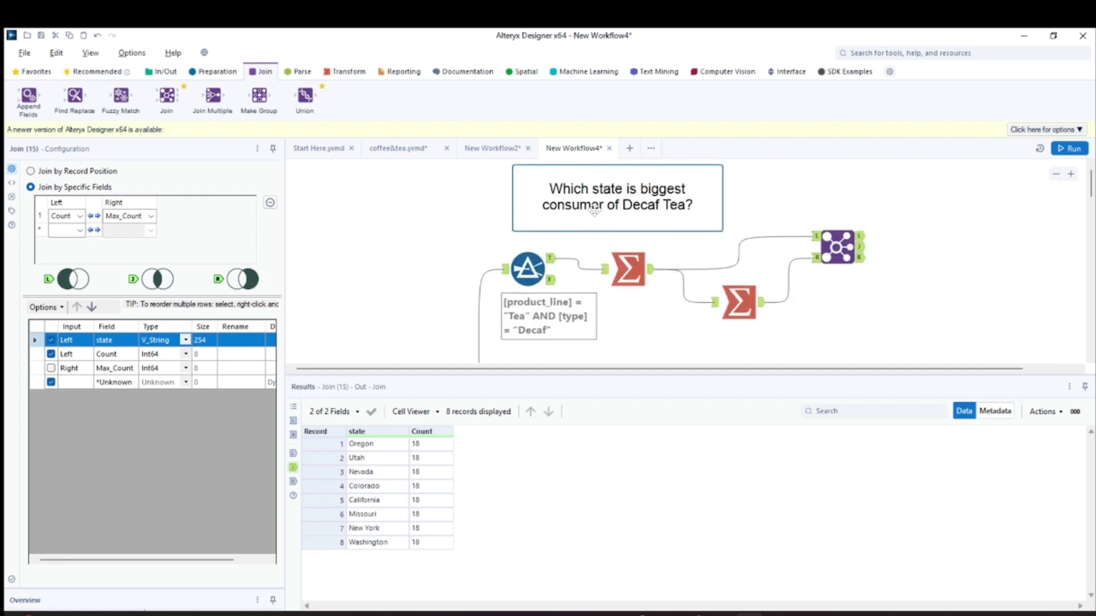
pyautogui.scroll(-2, 631, 271)
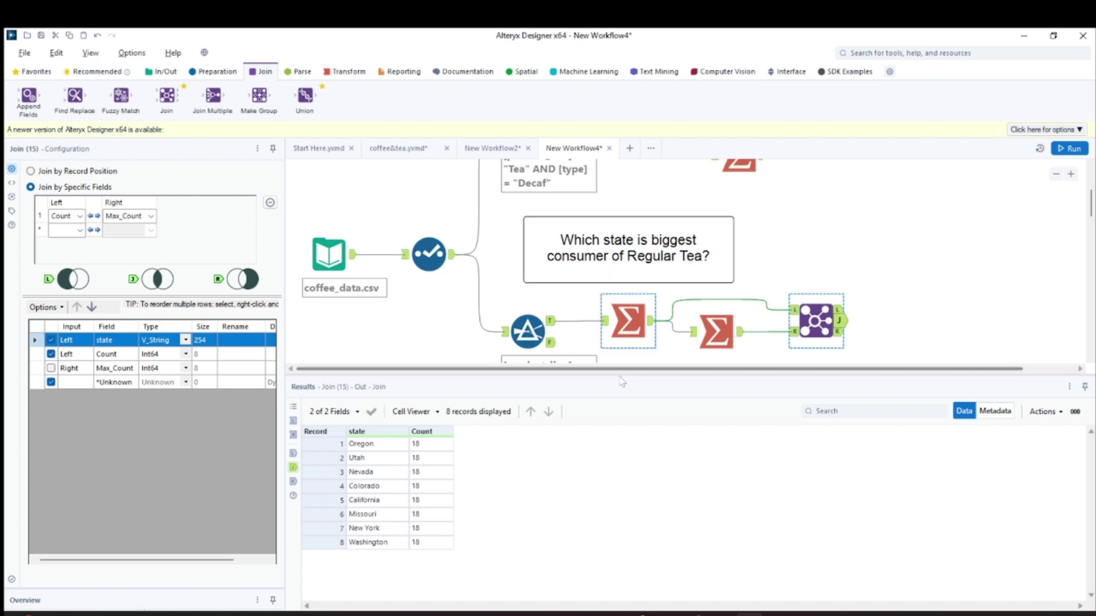
pyautogui.click(526, 329)
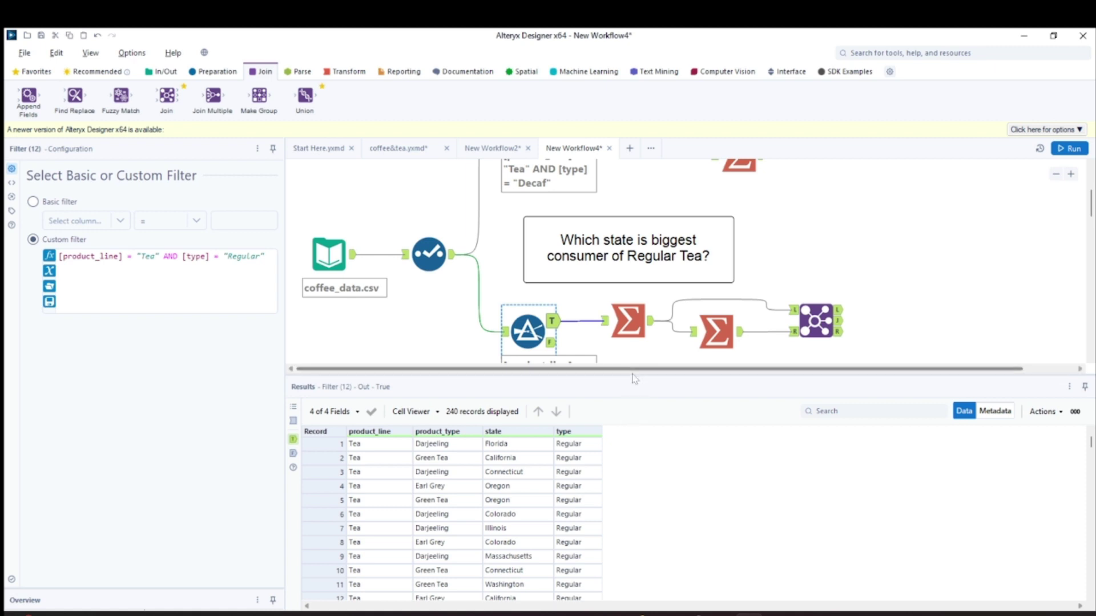
# Move the "Which type of tea is most popular?" comment up to just below the Regular Tea branch.
pyautogui.moveTo(631, 374); pyautogui.dragTo(624, 454)
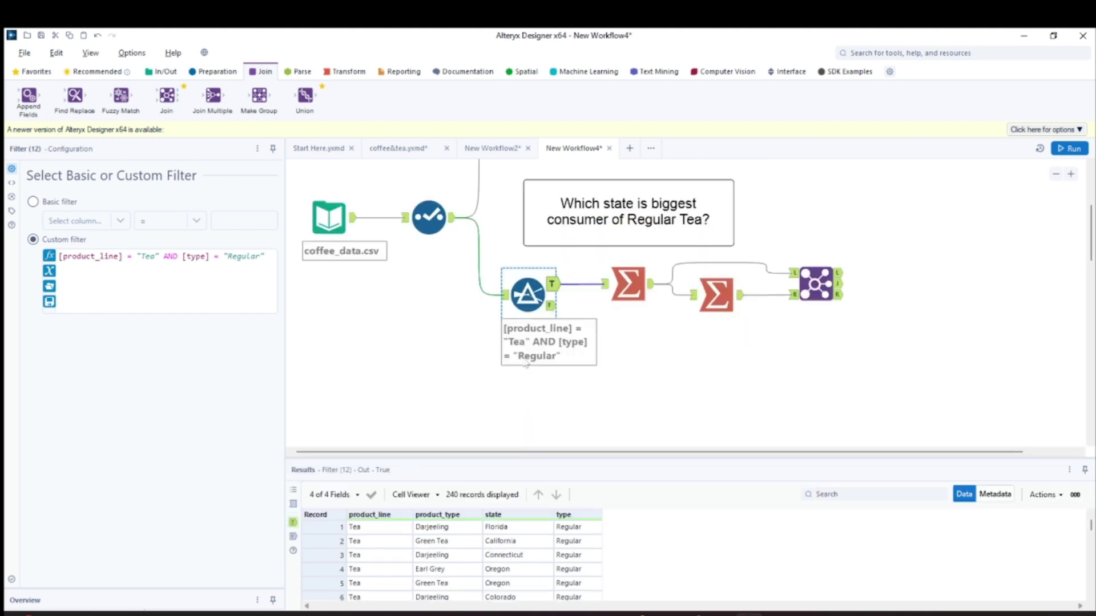
pyautogui.scroll(-5, 558, 372)
pyautogui.scroll(-5, 557, 368)
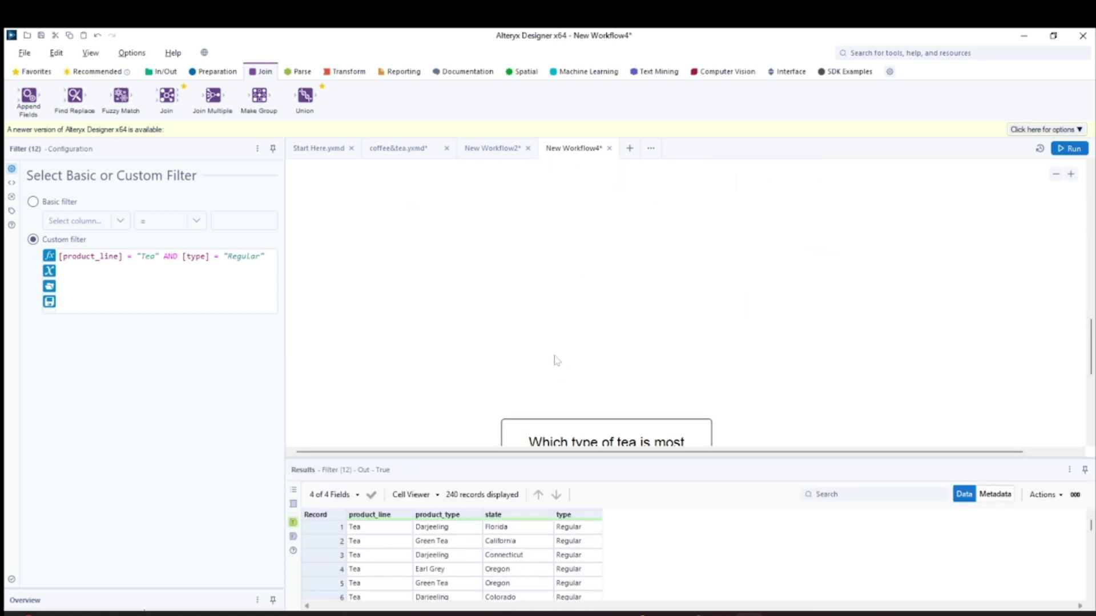
pyautogui.click(592, 249)
pyautogui.scroll(-2, 596, 249)
pyautogui.scroll(5, 606, 301)
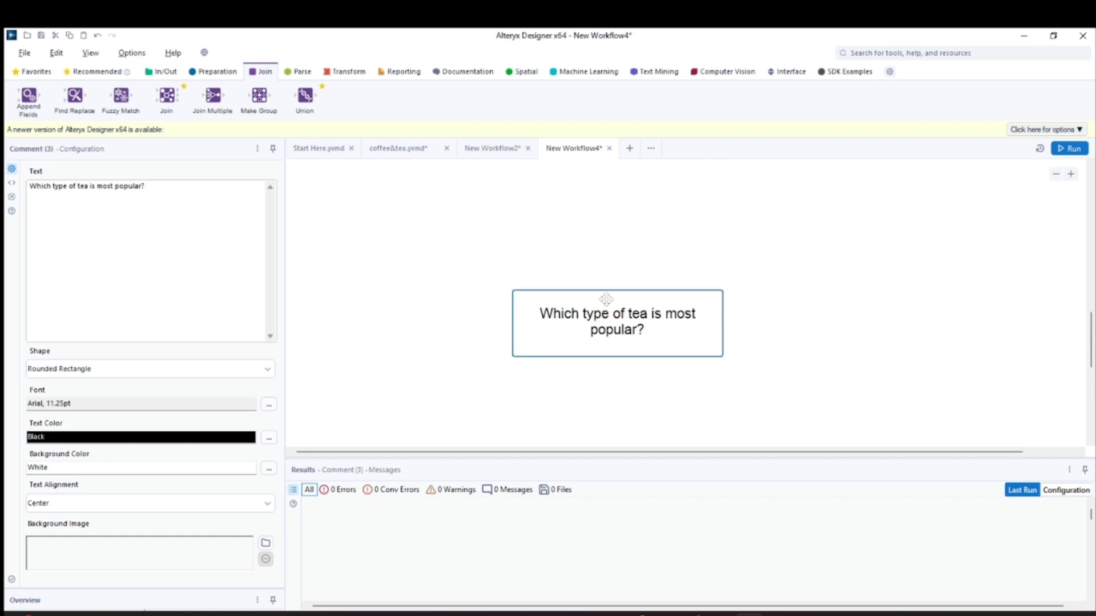
pyautogui.scroll(-2, 616, 292)
pyautogui.moveTo(616, 292); pyautogui.dragTo(601, 184)
pyautogui.scroll(2, 585, 320)
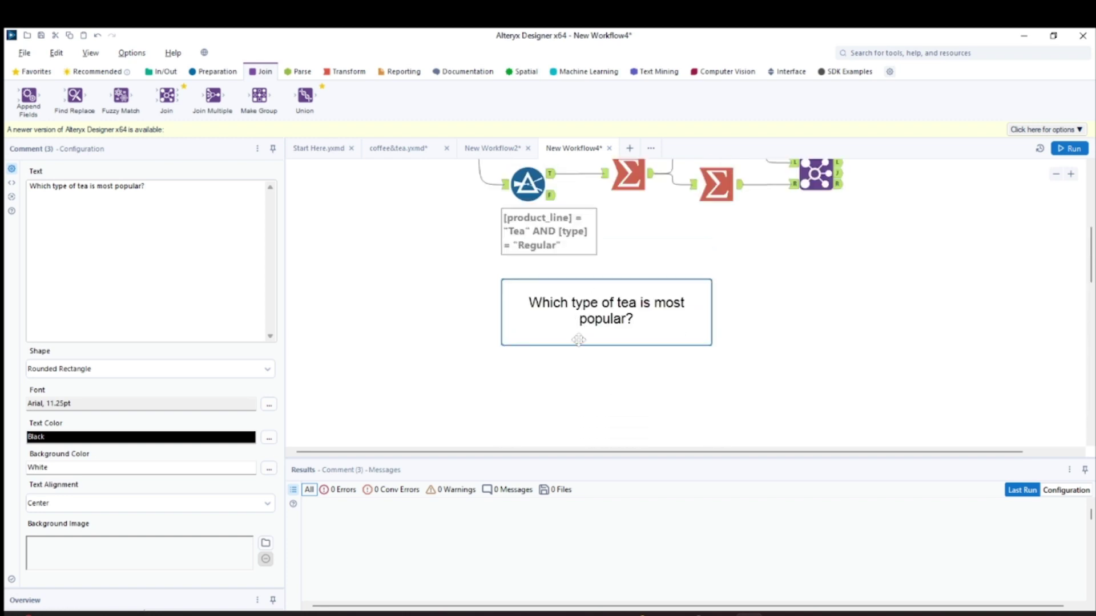
pyautogui.moveTo(587, 325); pyautogui.dragTo(553, 326)
pyautogui.scroll(3, 491, 327)
pyautogui.scroll(-2, 455, 319)
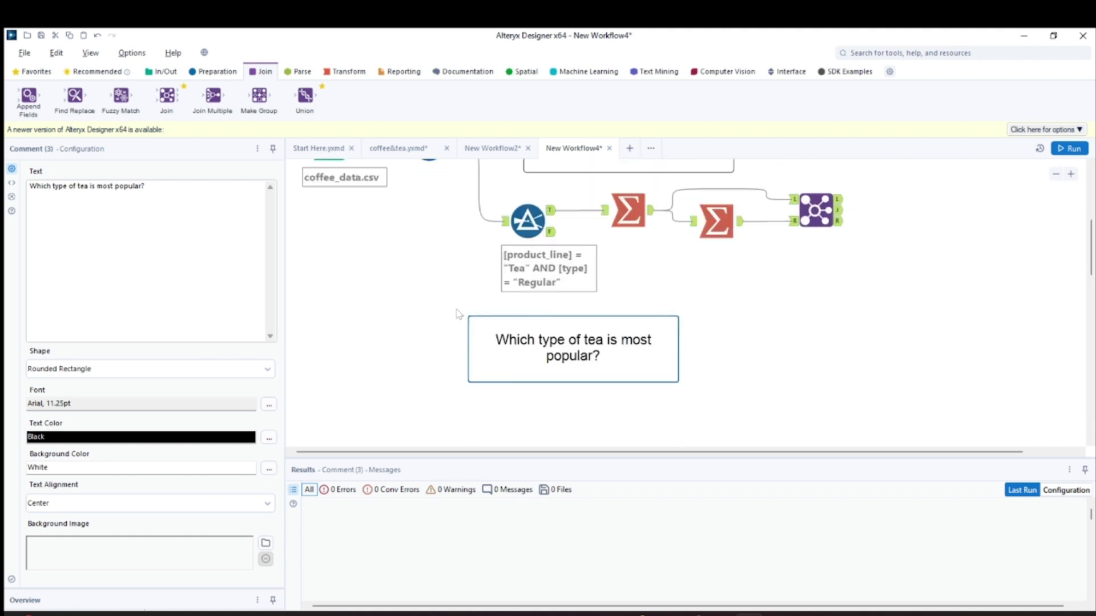
pyautogui.moveTo(600, 355); pyautogui.dragTo(722, 334)
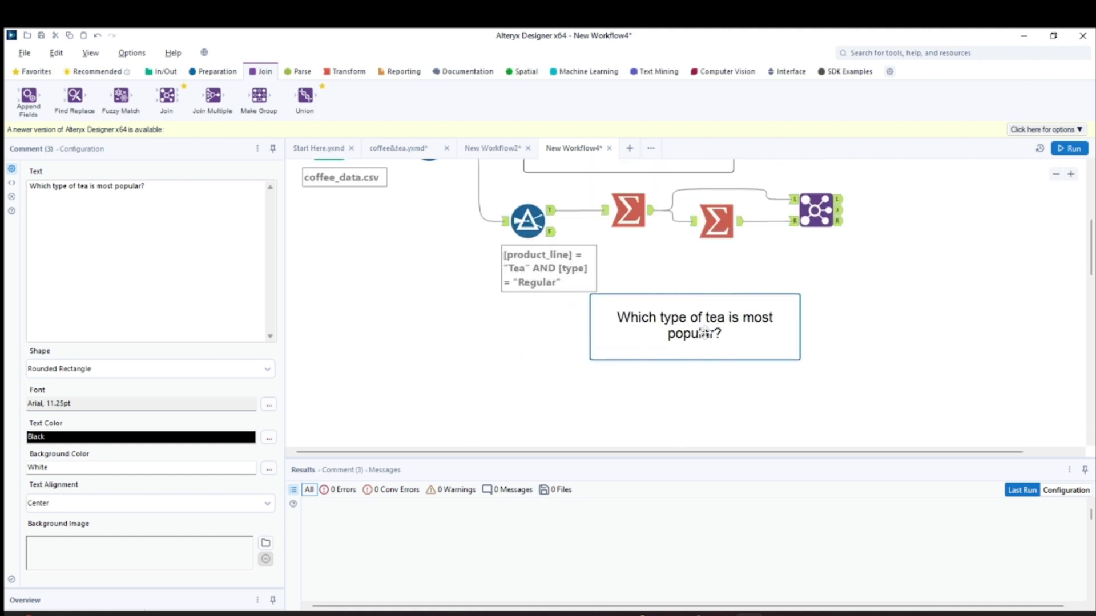
# Move the coffee_data.csv input and its Select tool down level with the tea popularity comment, and adjust the comment's position beside them.
pyautogui.scroll(2, 469, 308)
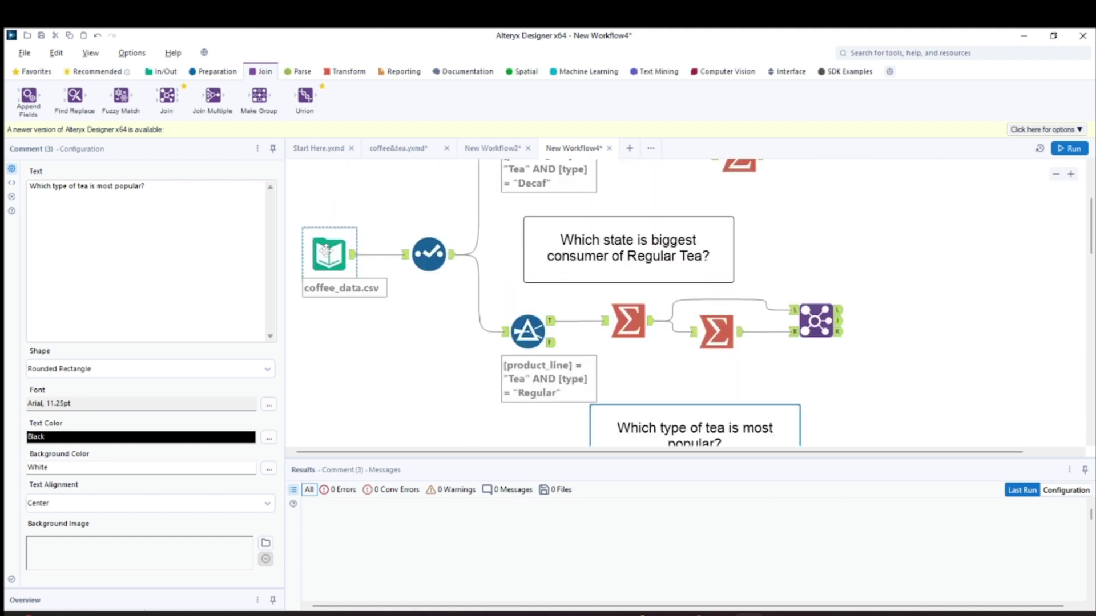
pyautogui.moveTo(329, 254); pyautogui.dragTo(329, 410)
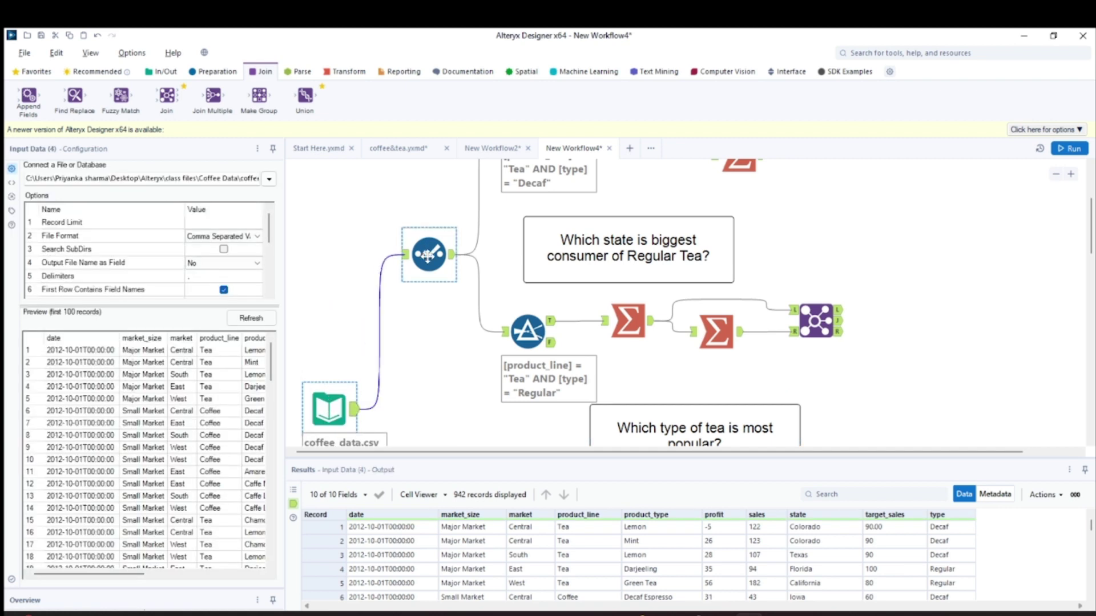
pyautogui.moveTo(455, 230); pyautogui.dragTo(455, 396)
pyautogui.scroll(-3, 455, 396)
pyautogui.moveTo(330, 264); pyautogui.dragTo(330, 285)
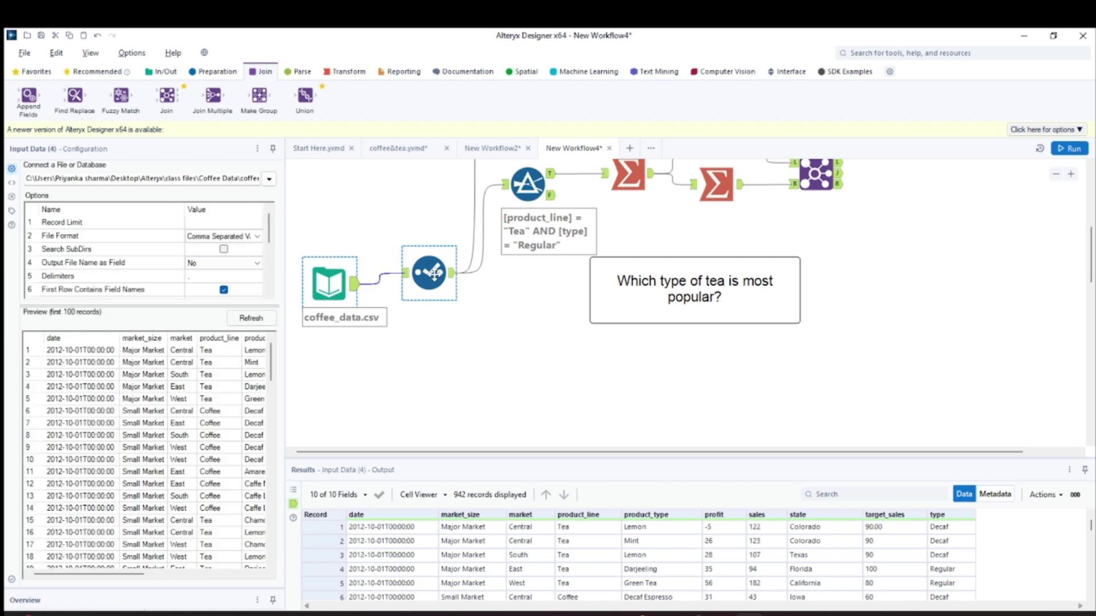
pyautogui.click(428, 272)
pyautogui.moveTo(669, 286); pyautogui.dragTo(691, 287)
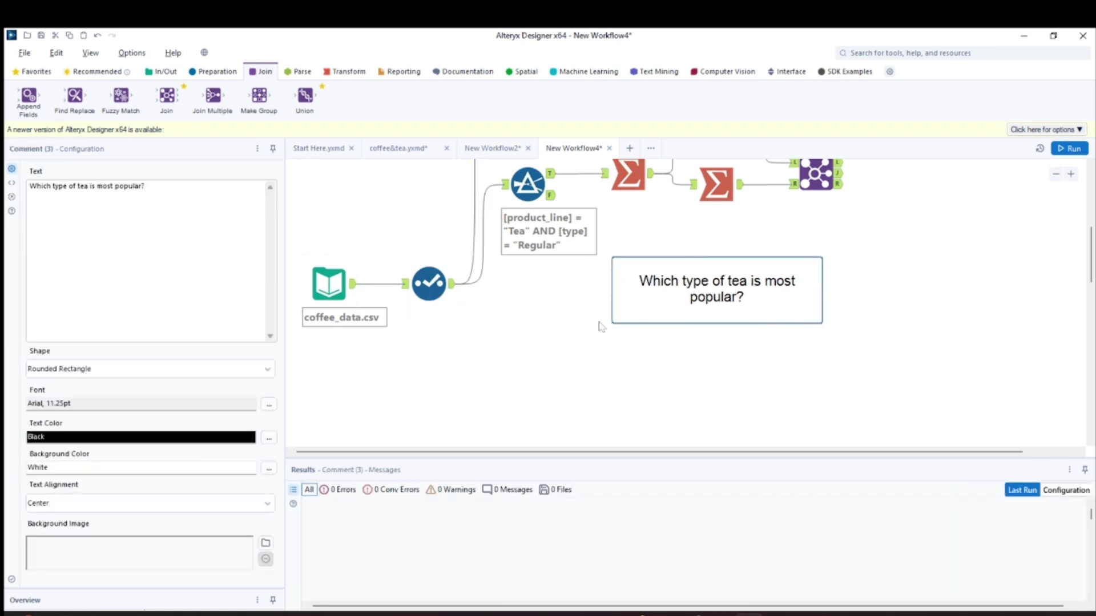
pyautogui.moveTo(651, 291); pyautogui.dragTo(607, 302)
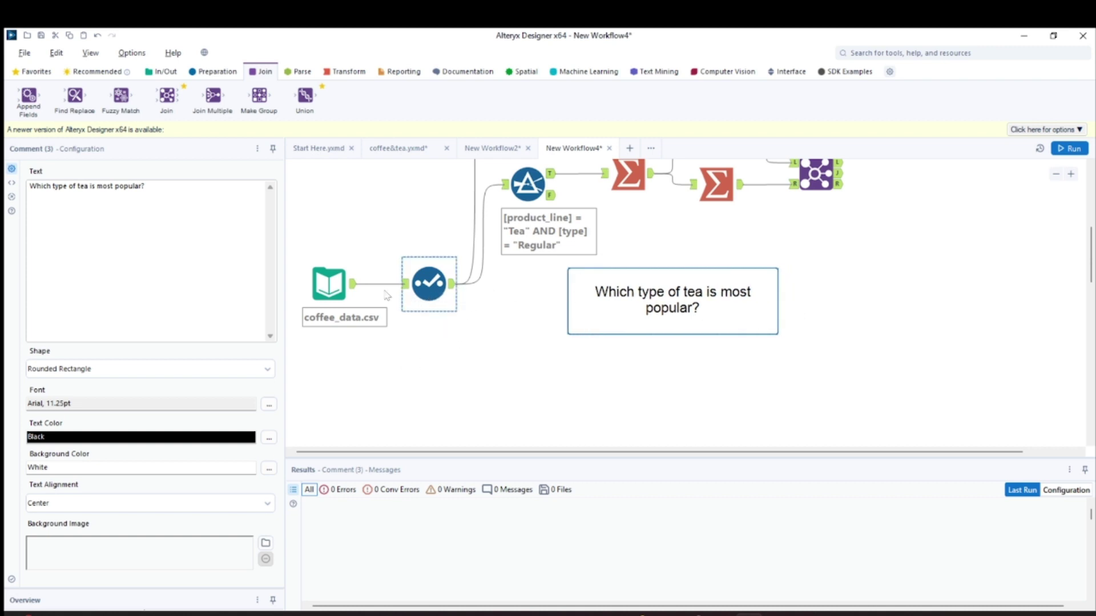
# Display the Select tool's output records in an enlarged Results area.
pyautogui.click(427, 283)
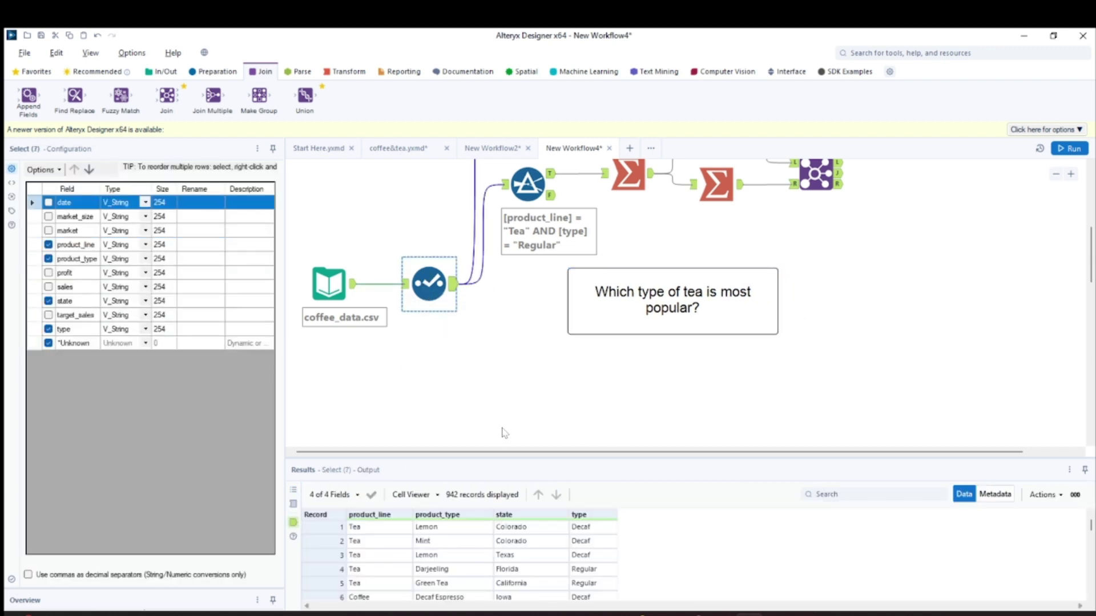
pyautogui.scroll(-1, 505, 433)
pyautogui.scroll(-2, 484, 566)
pyautogui.scroll(2, 482, 557)
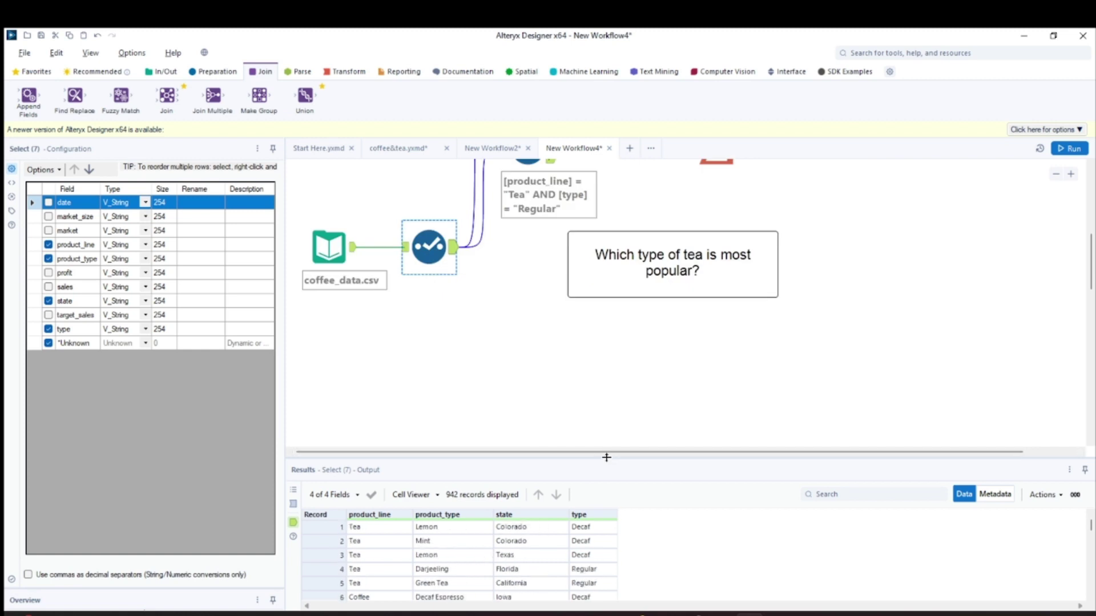
pyautogui.moveTo(609, 462); pyautogui.dragTo(607, 358)
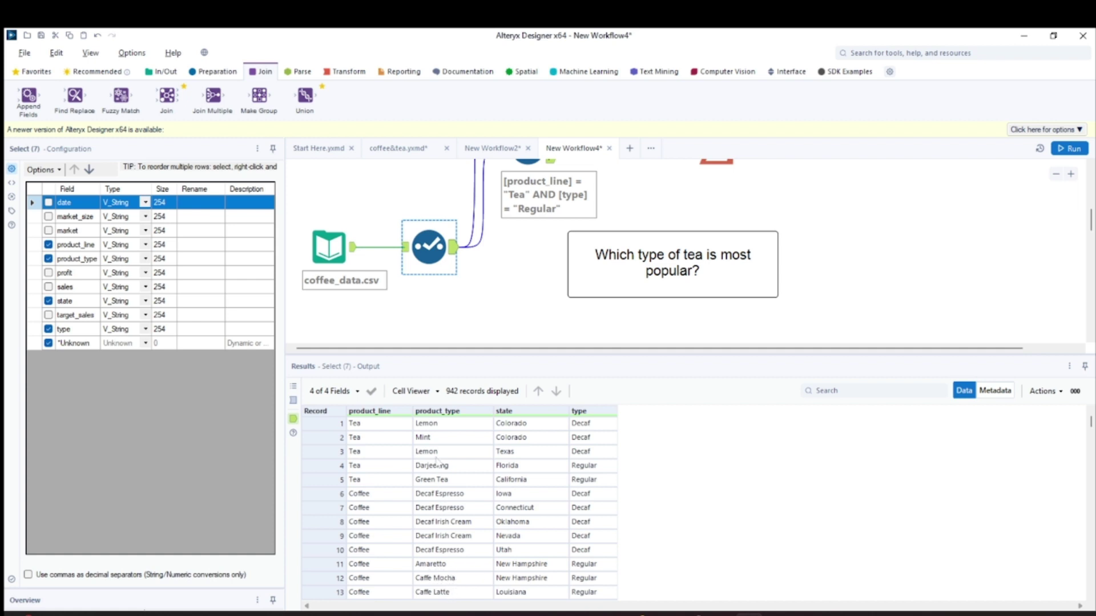
# Shift the tea popularity comment up and to the right, and place the Select tool slightly closer to the coffee_data.csv input.
pyautogui.moveTo(649, 267); pyautogui.dragTo(692, 244)
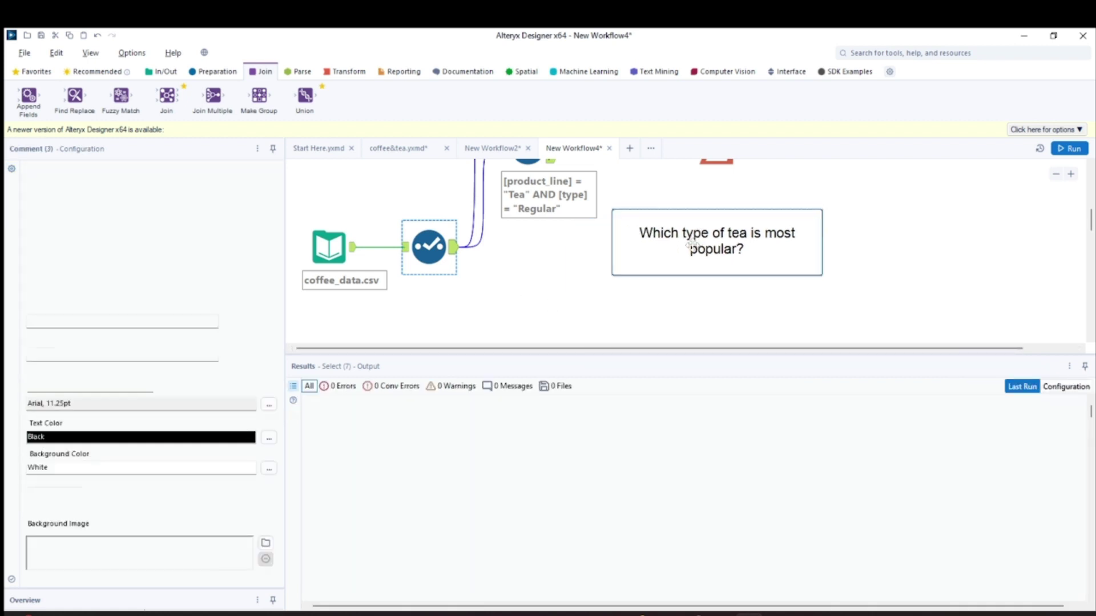
pyautogui.click(425, 244)
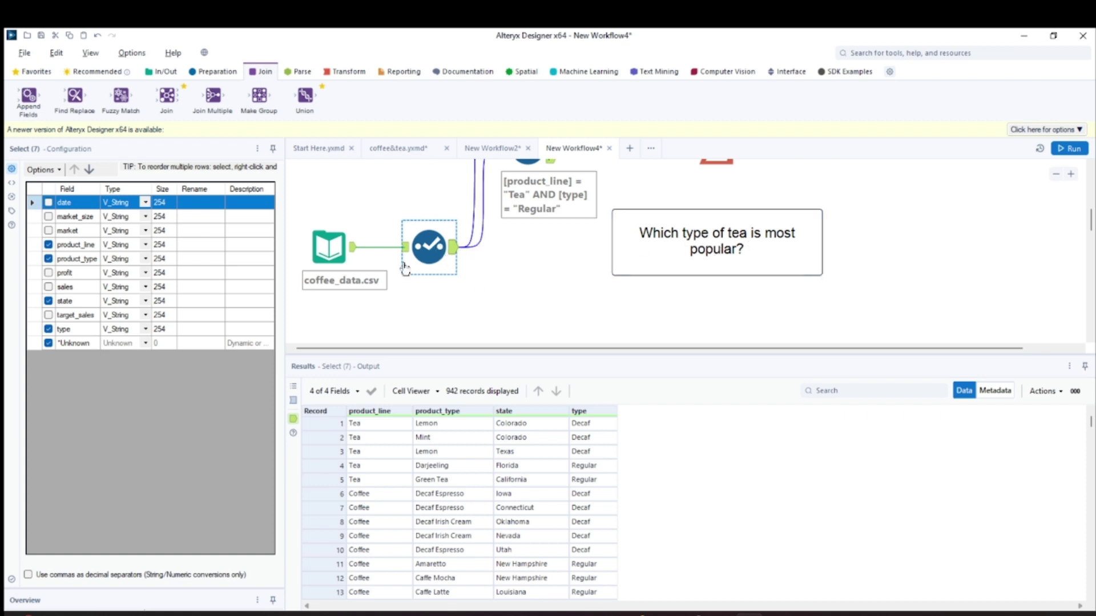
pyautogui.moveTo(426, 244); pyautogui.dragTo(416, 244)
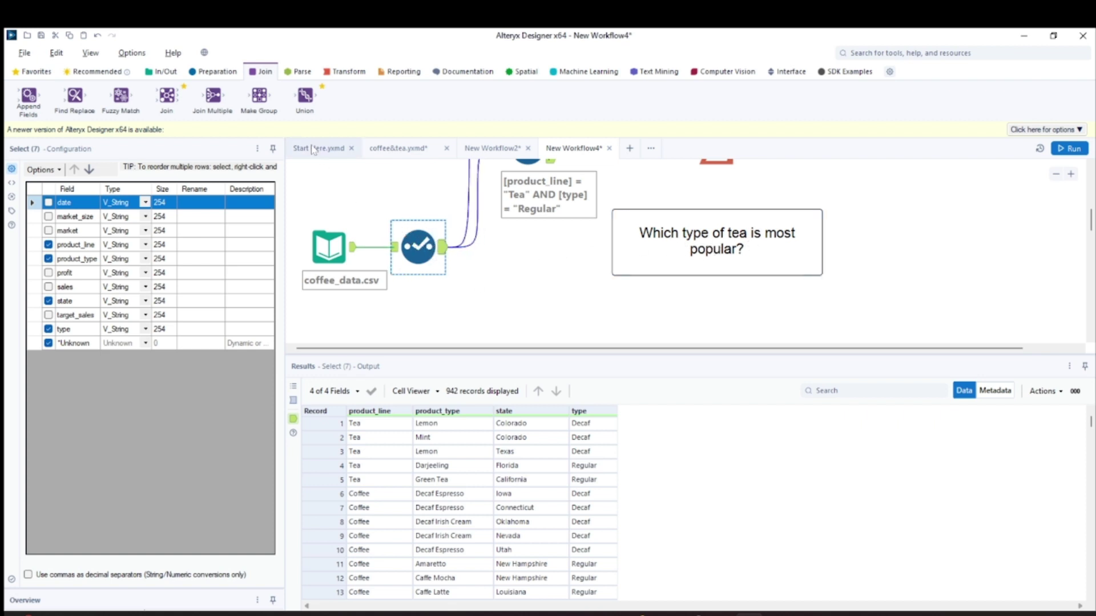
# Add a Filter tool after the Select tool, below the existing branches, with the basic condition product_line Equals tea.
pyautogui.click(217, 73)
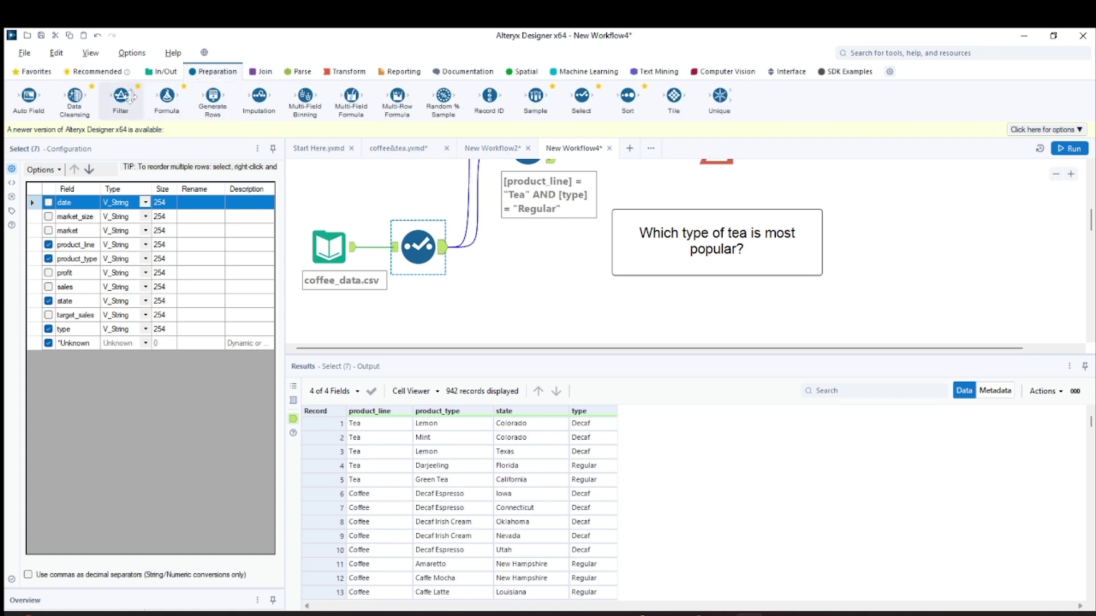
pyautogui.moveTo(120, 96); pyautogui.dragTo(521, 285)
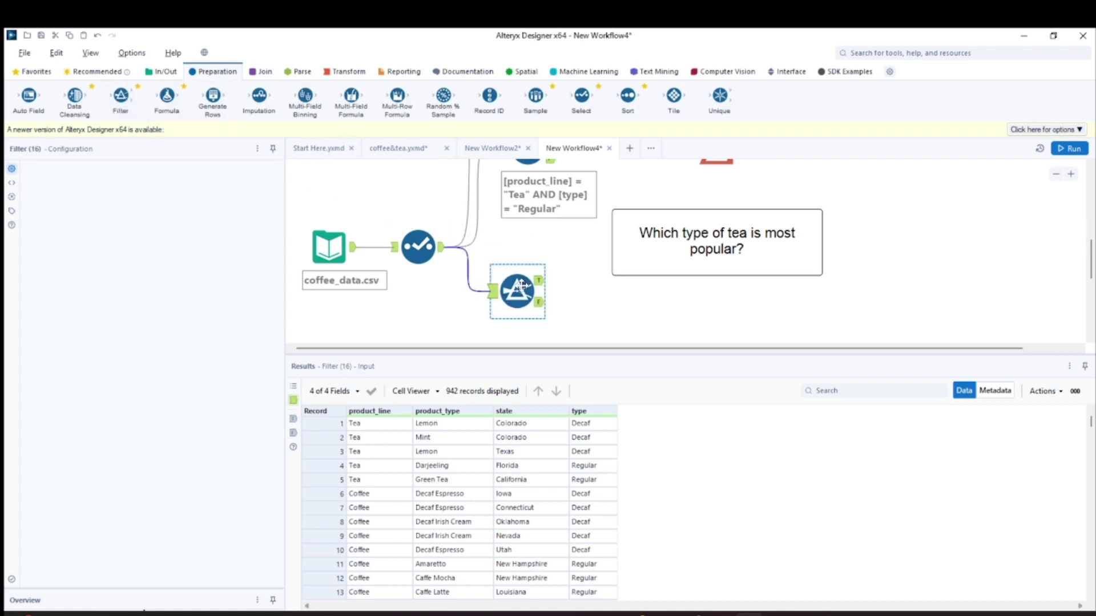
pyautogui.click(97, 221)
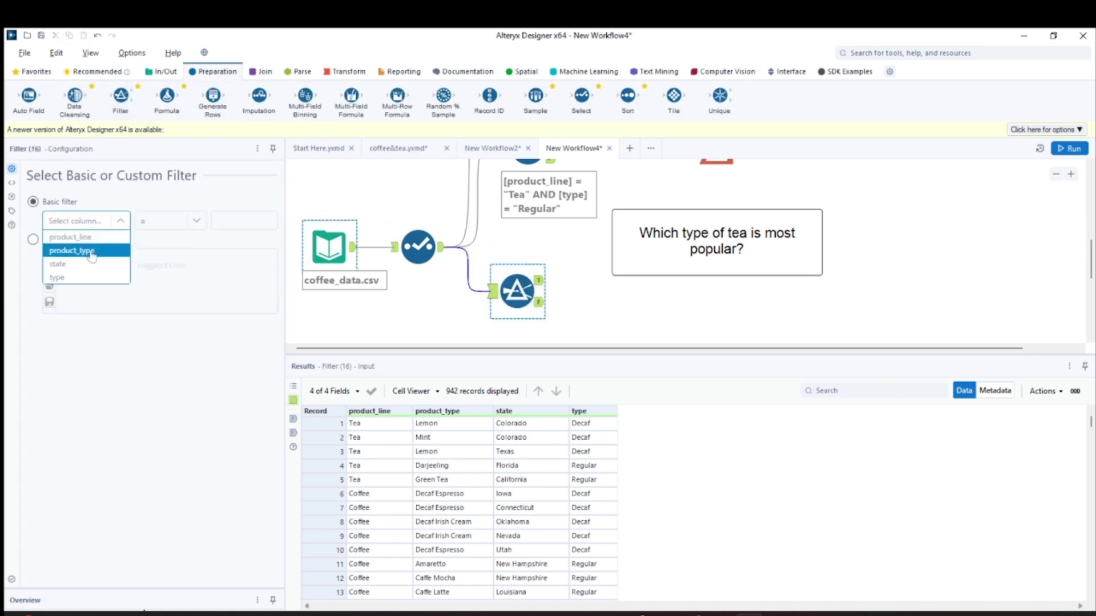
pyautogui.click(70, 236)
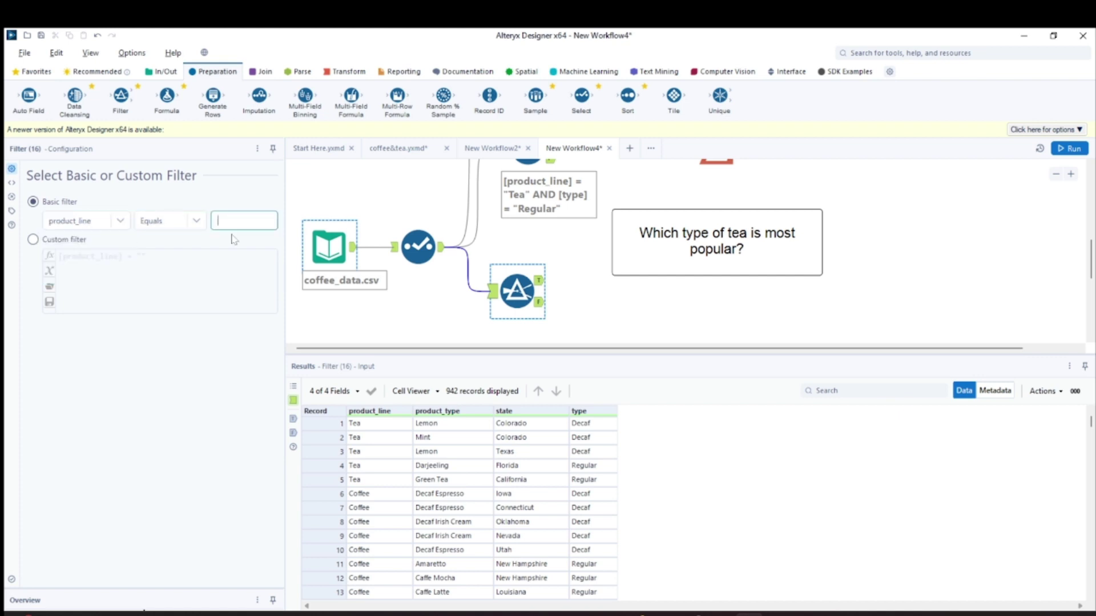
pyautogui.write('tea')
# Run the workflow with the new tea Filter's True output displayed, and enlarge the canvas area slightly.
pyautogui.click(539, 281)
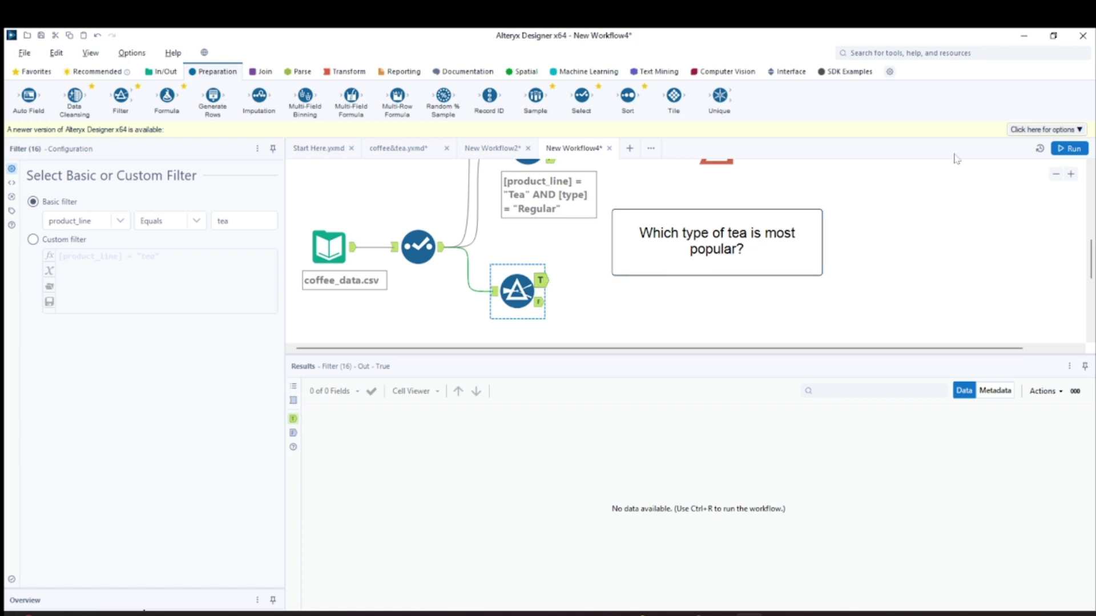
pyautogui.click(1062, 149)
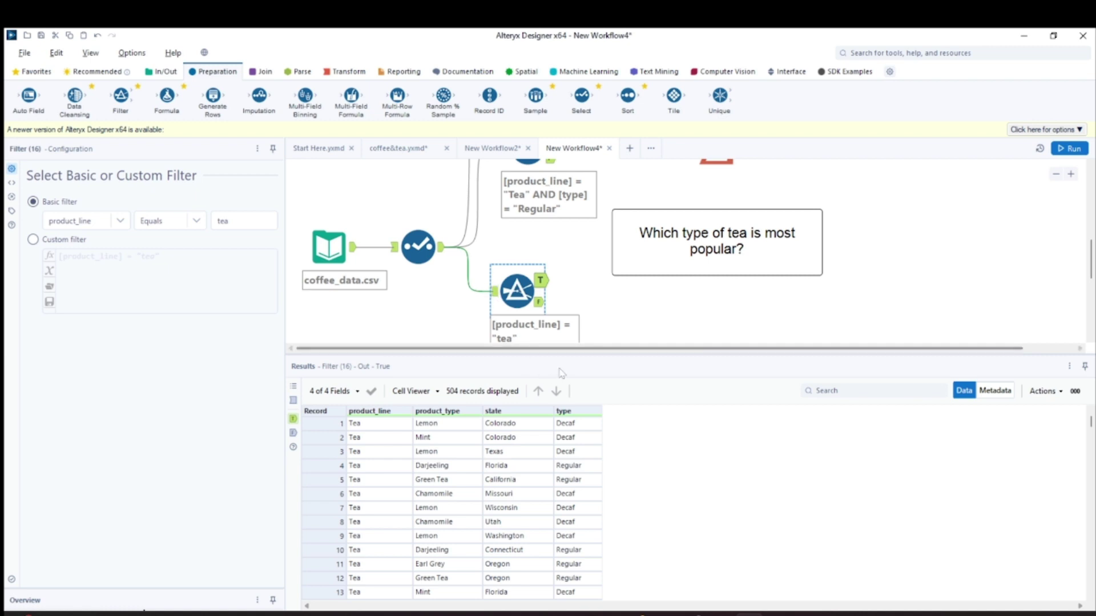
pyautogui.moveTo(577, 355); pyautogui.dragTo(576, 375)
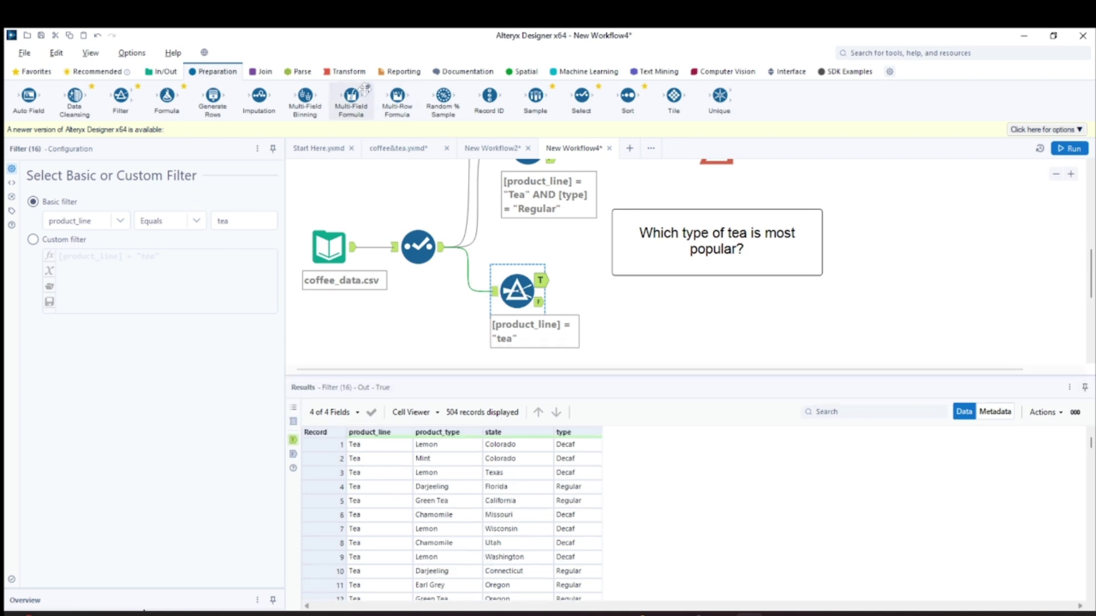
# Add a Summarize tool after the tea Filter and connect it to the Filter's True output instead of the False output.
pyautogui.click(344, 72)
pyautogui.moveTo(229, 101); pyautogui.dragTo(650, 303)
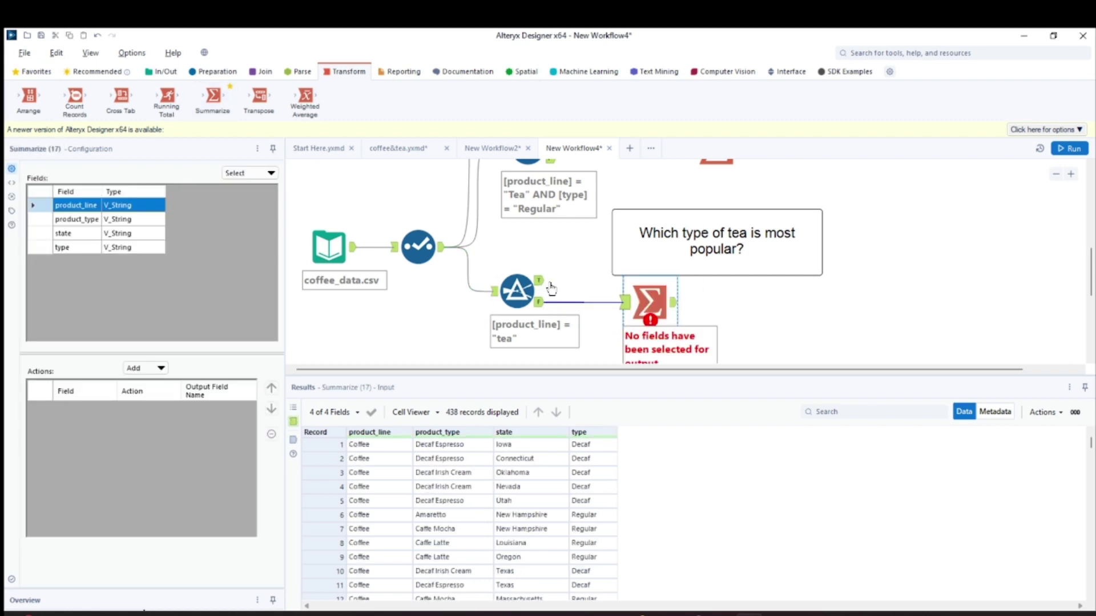
pyautogui.click(582, 302)
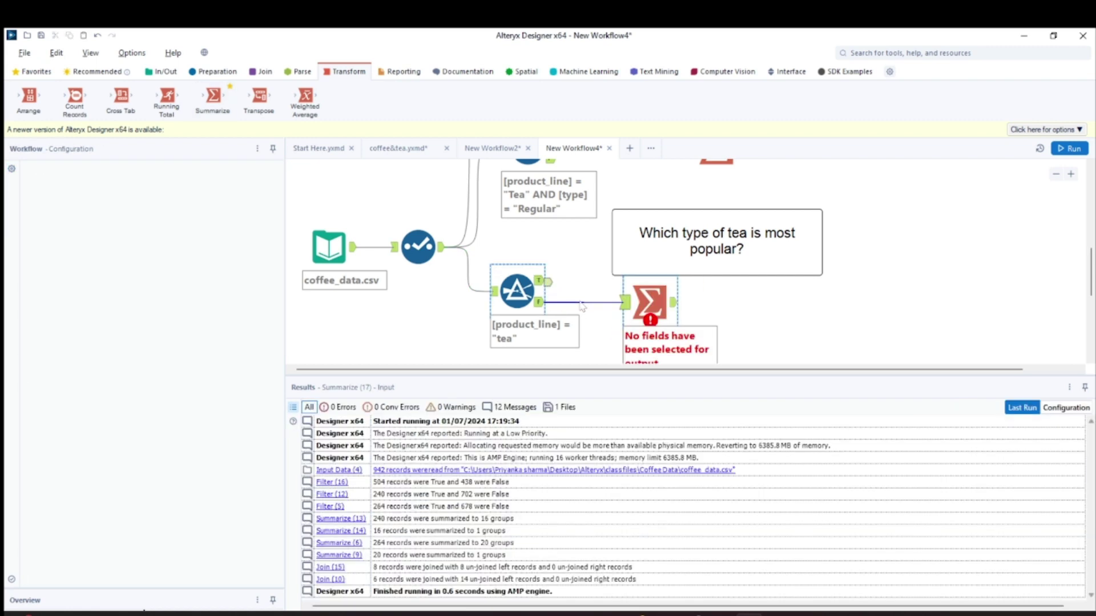
pyautogui.click(593, 309)
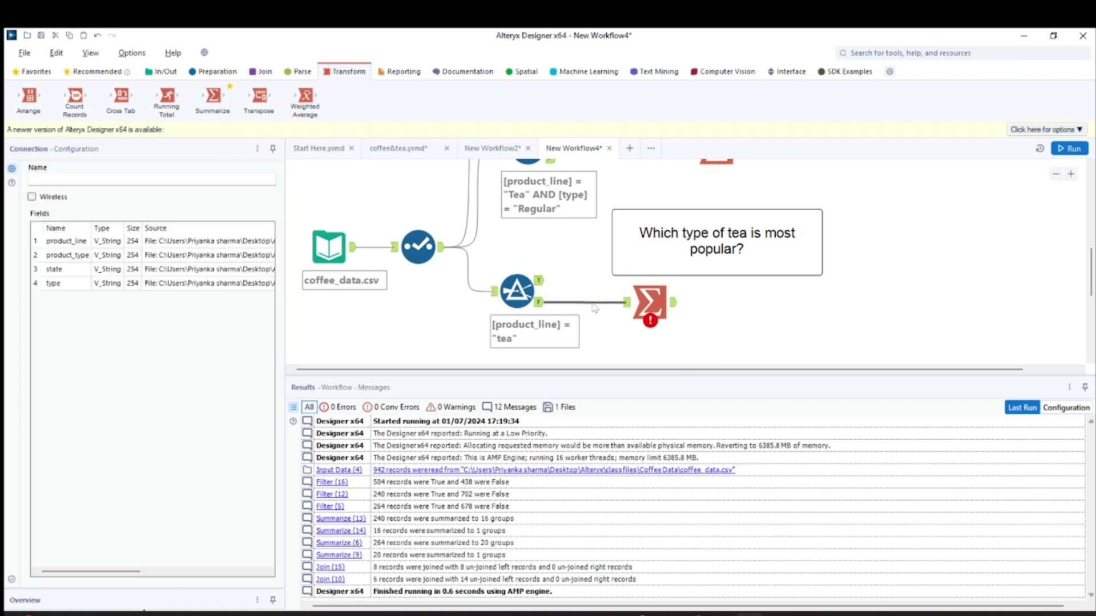
pyautogui.press('Delete')
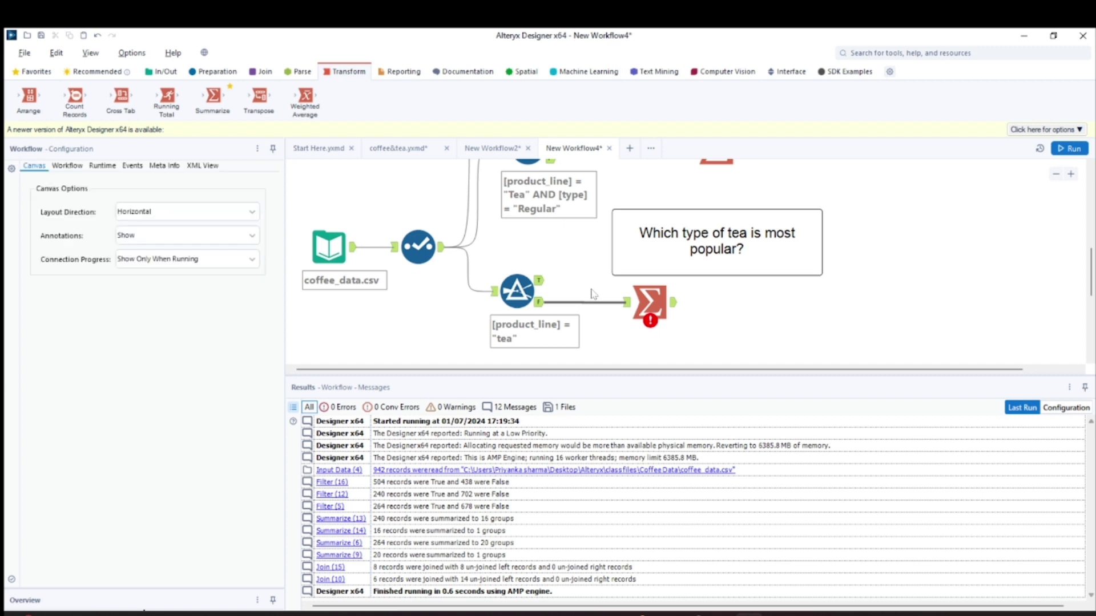
pyautogui.click(541, 283)
pyautogui.moveTo(541, 282); pyautogui.dragTo(627, 301)
pyautogui.click(668, 321)
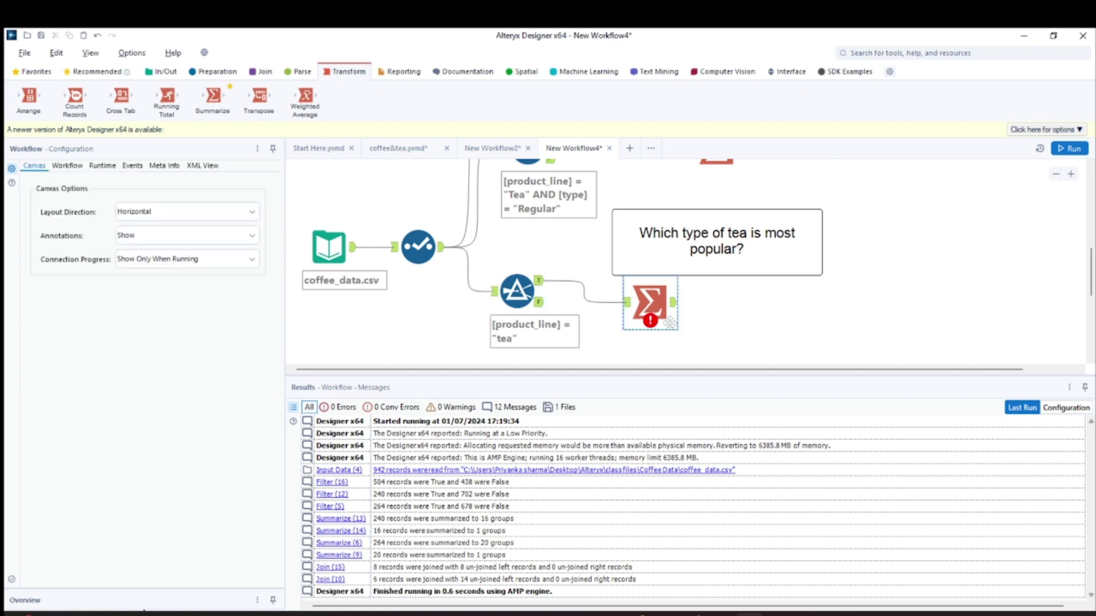
# Configure the new Summarize tool to group by product_type and count product_type.
pyautogui.click(653, 303)
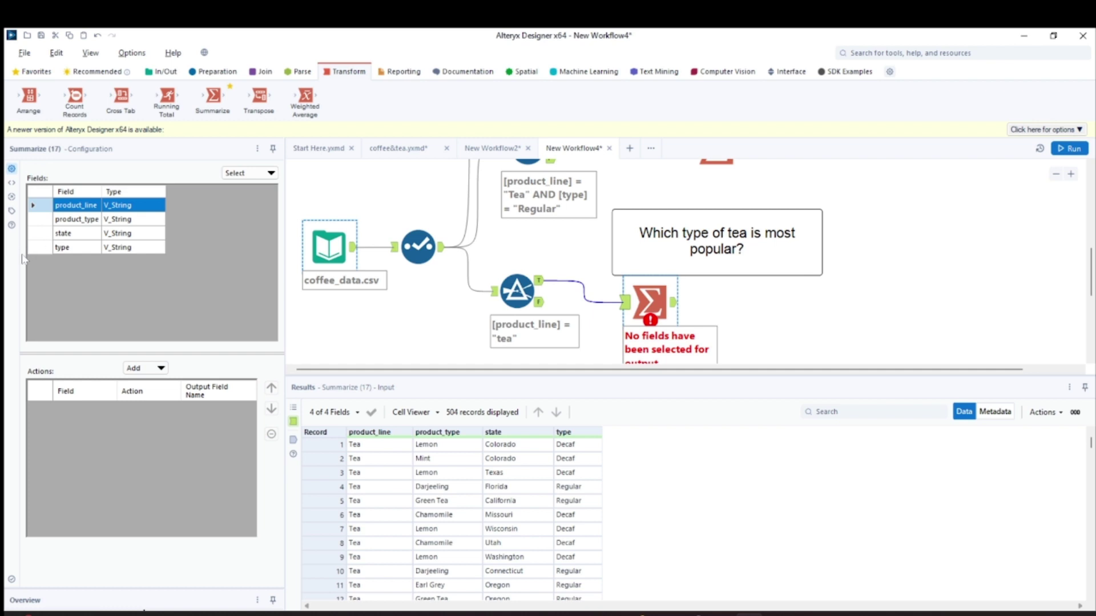
pyautogui.click(46, 221)
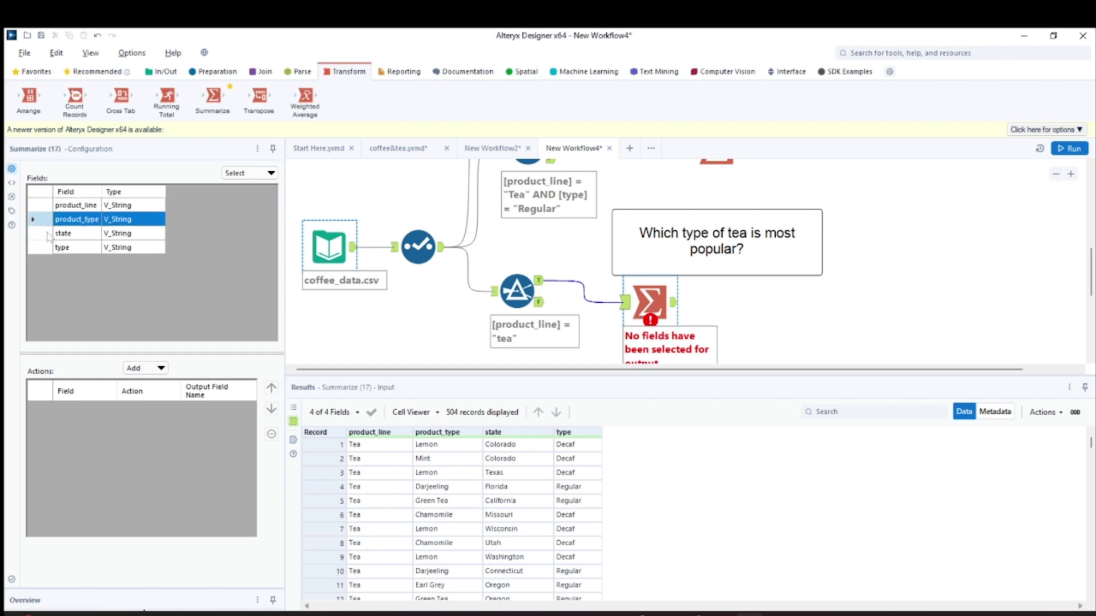
pyautogui.click(162, 369)
pyautogui.click(170, 374)
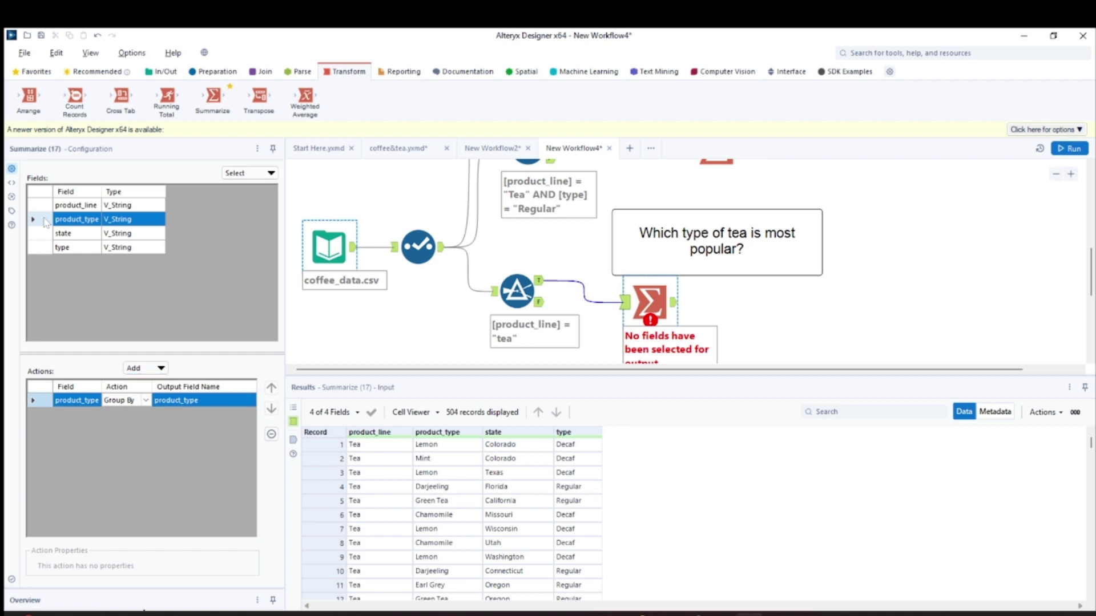
pyautogui.click(150, 368)
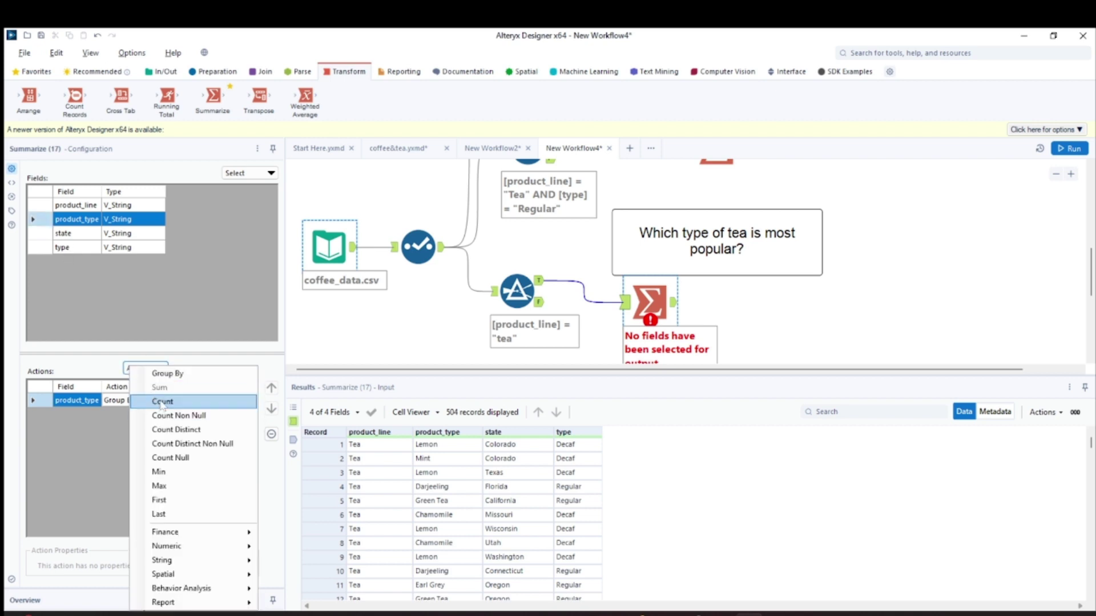
pyautogui.click(161, 402)
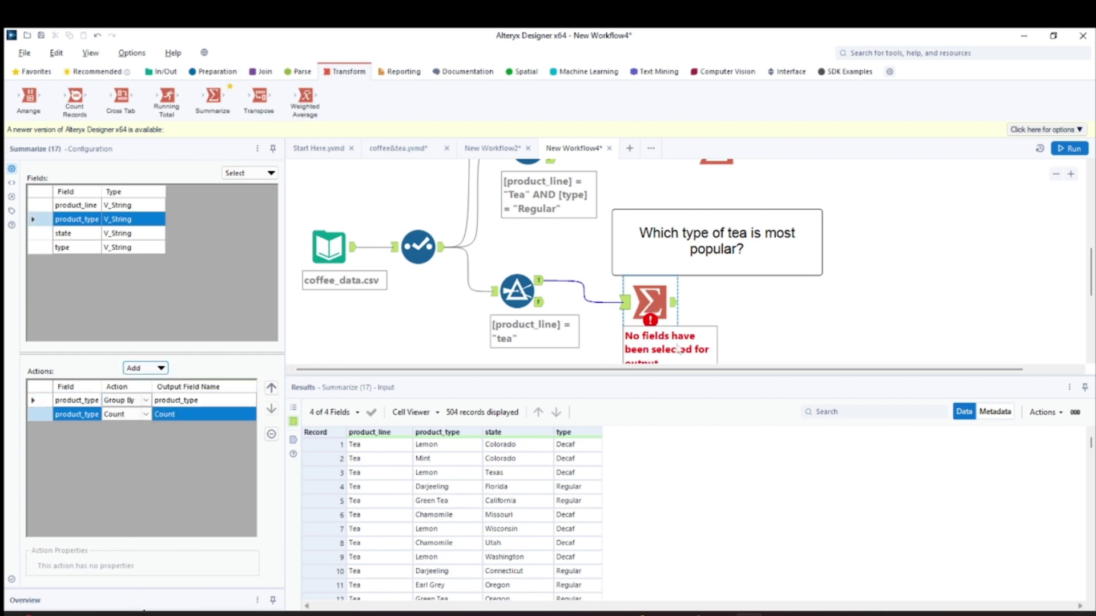
# Run the workflow with the new Summarize tool's output selected for display.
pyautogui.click(626, 304)
pyautogui.click(626, 304)
pyautogui.click(674, 303)
pyautogui.click(1069, 149)
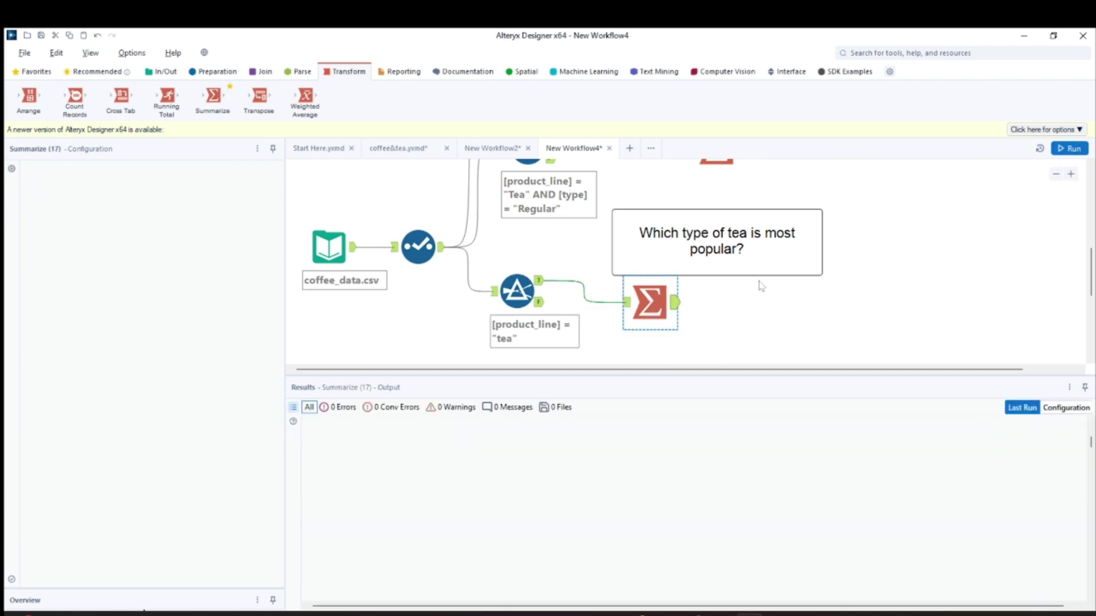
# Shift the tea branch's Summarize tool slightly down and add a Sort tool connected to its output.
pyautogui.click(656, 293)
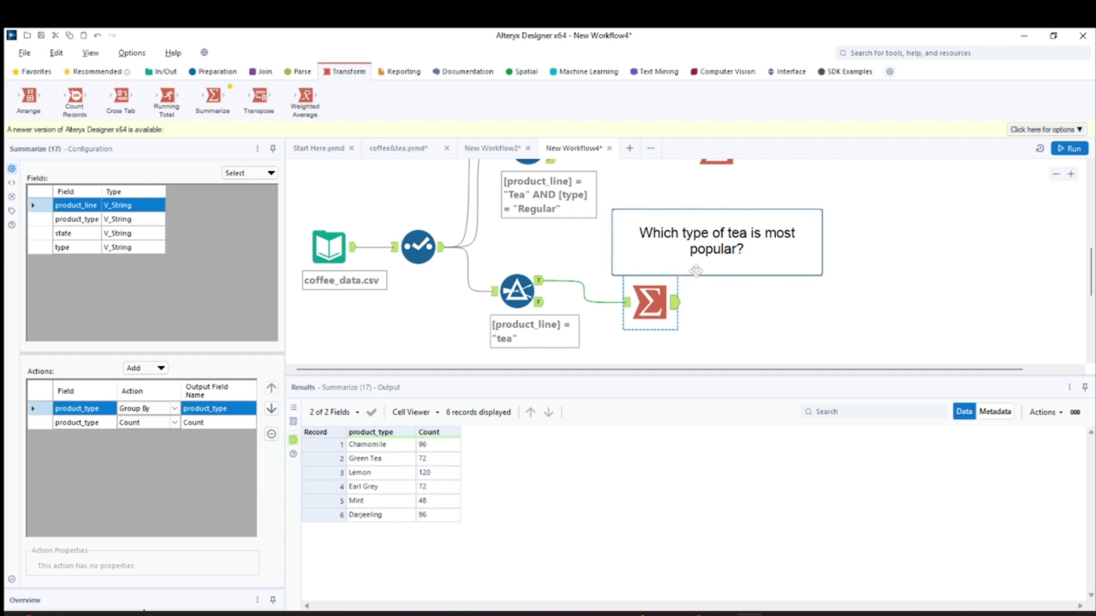
pyautogui.moveTo(645, 304); pyautogui.dragTo(634, 314)
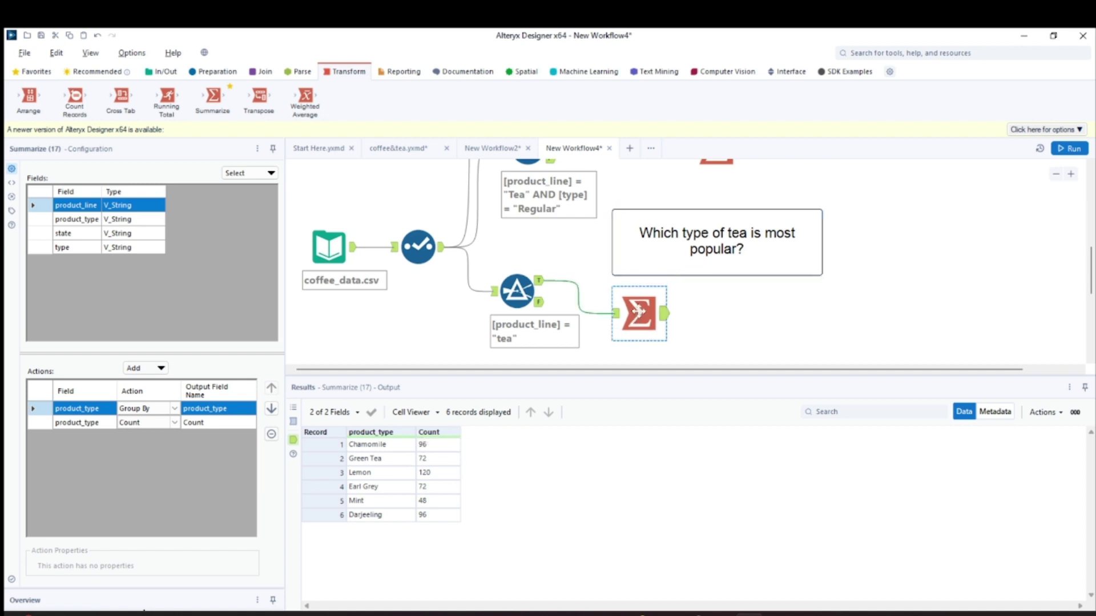
pyautogui.click(217, 72)
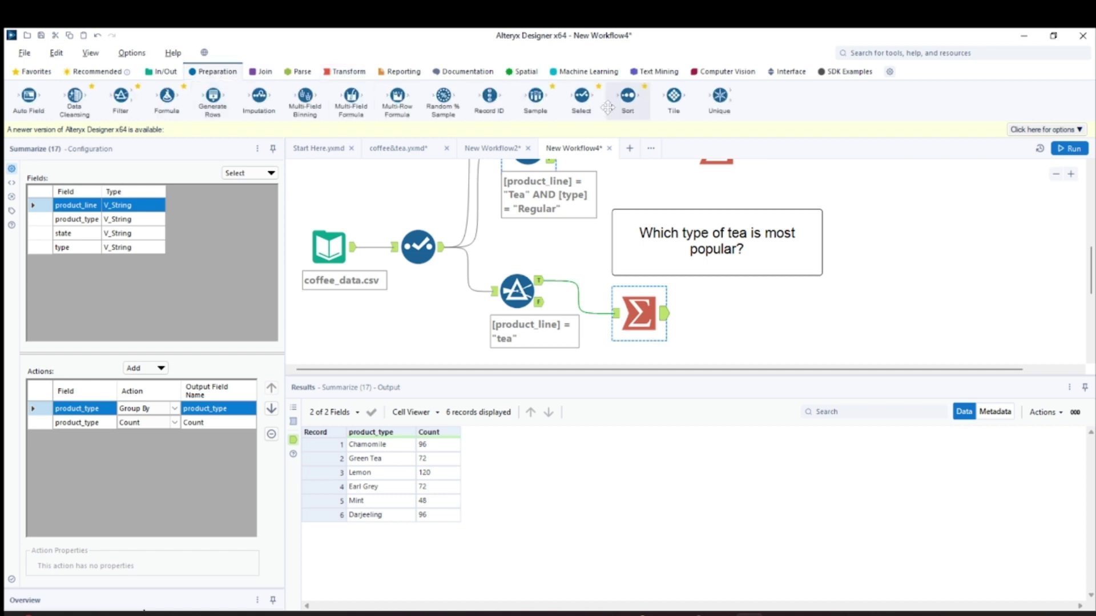
pyautogui.moveTo(628, 98); pyautogui.dragTo(727, 314)
# Configure the Sort tool to order by Count in Descending order and run the workflow.
pyautogui.click(77, 210)
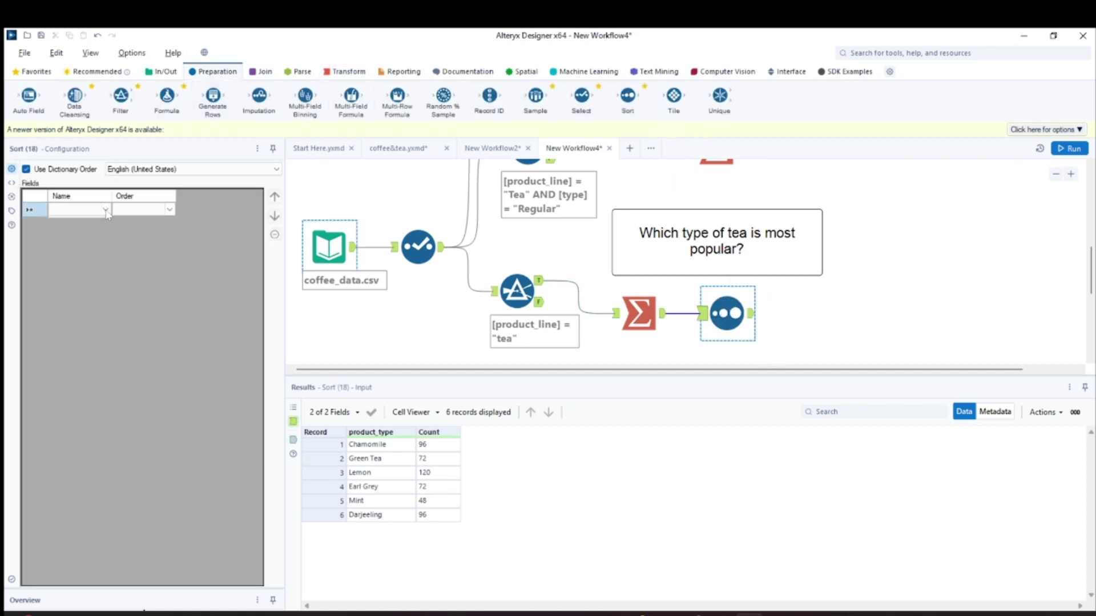
pyautogui.click(106, 210)
pyautogui.click(91, 230)
pyautogui.click(143, 209)
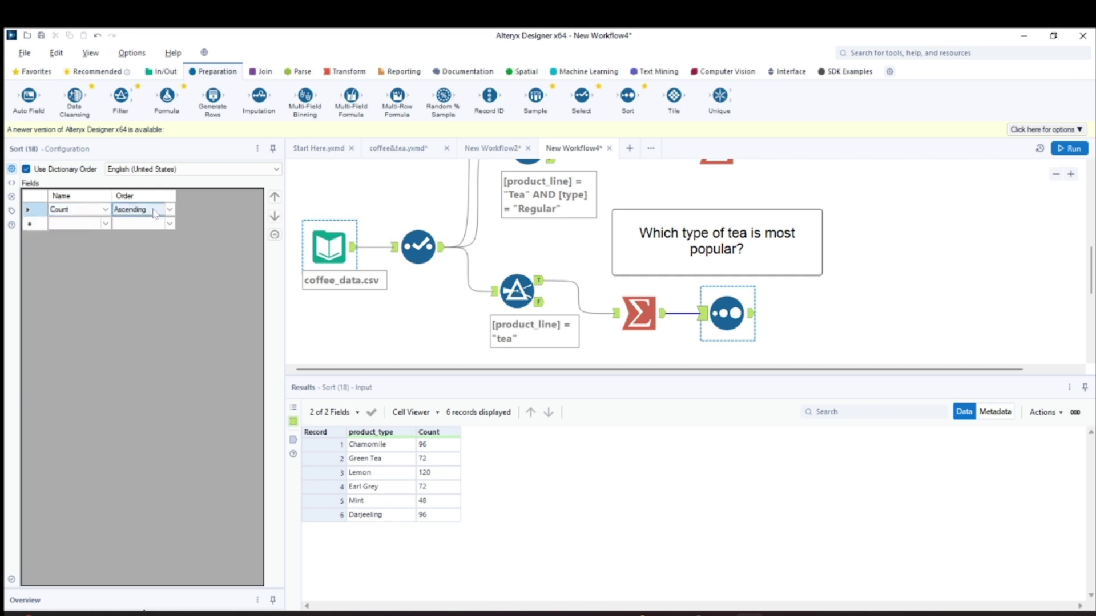
pyautogui.click(170, 209)
pyautogui.click(161, 230)
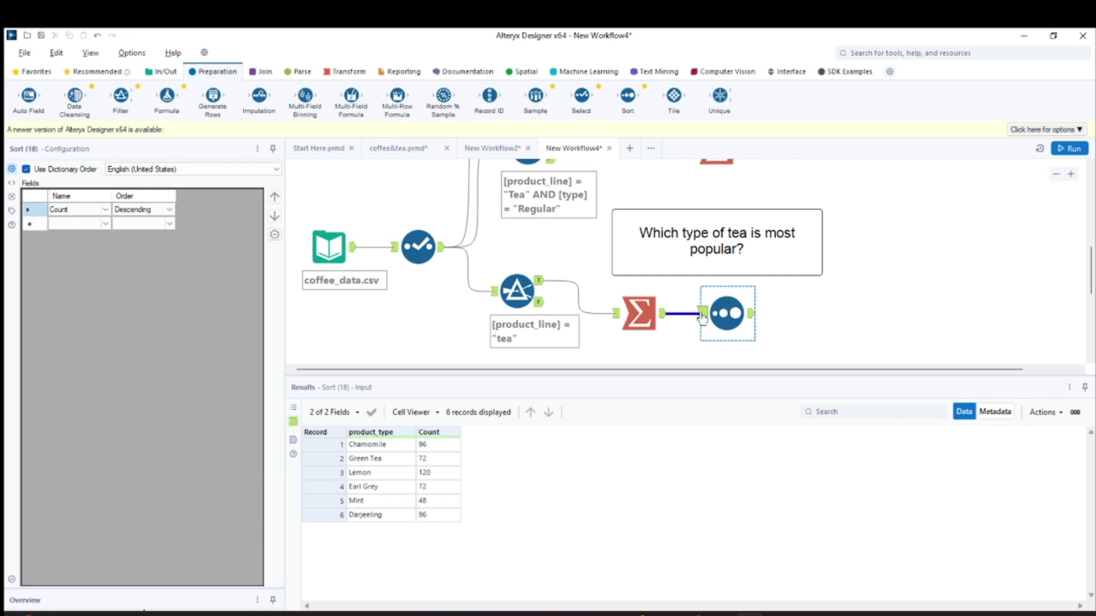
pyautogui.click(1070, 149)
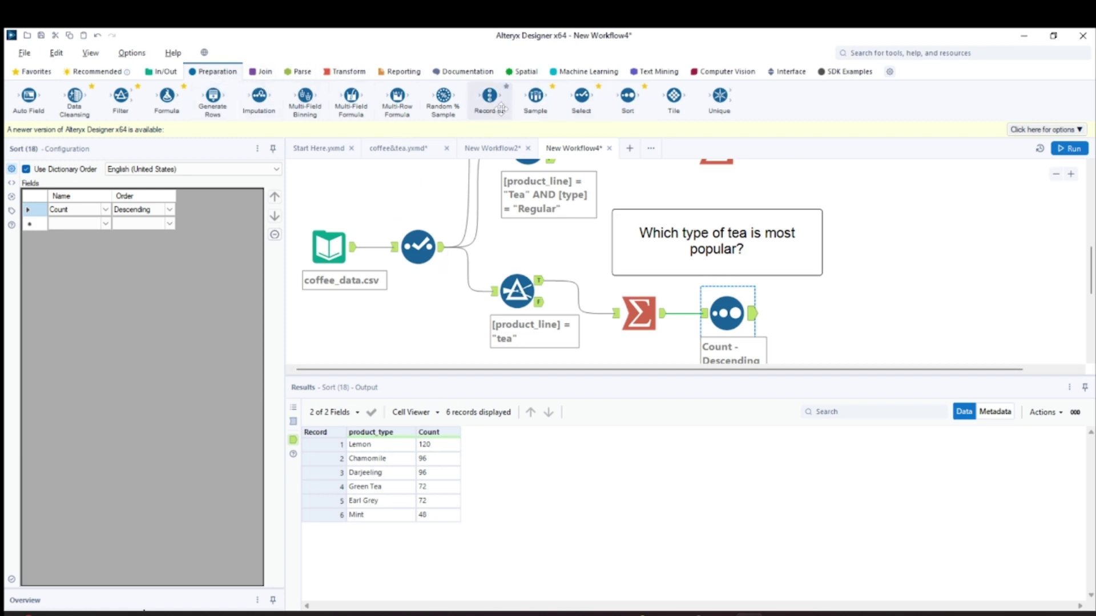
# Add a Sample tool after the Sort tool, set it to the first 1 row, and run the workflow.
pyautogui.moveTo(536, 97); pyautogui.dragTo(827, 313)
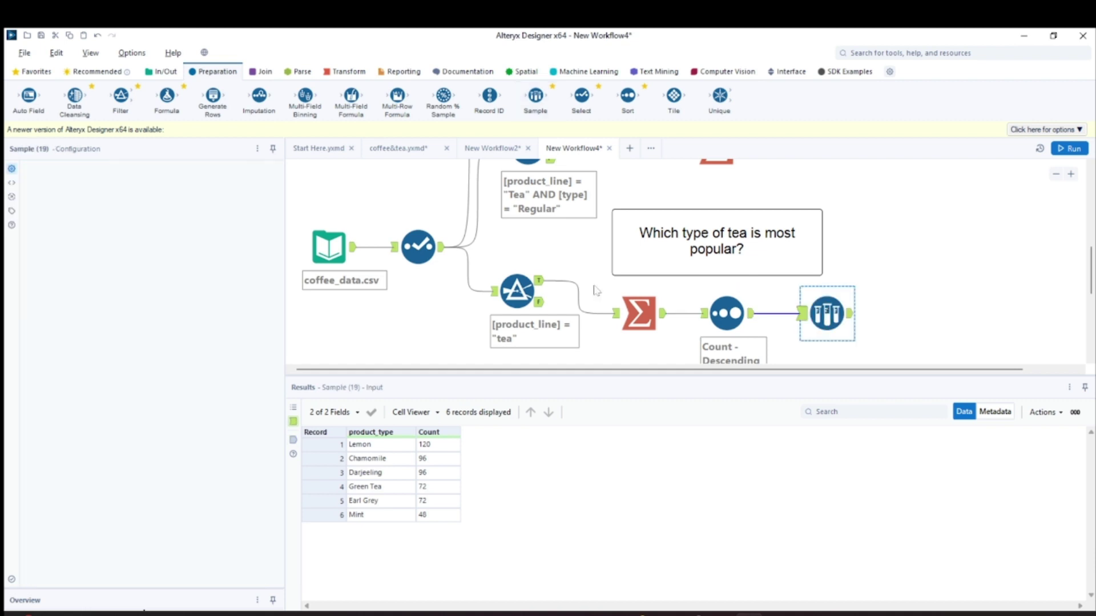
pyautogui.click(60, 305)
pyautogui.doubleClick(57, 305)
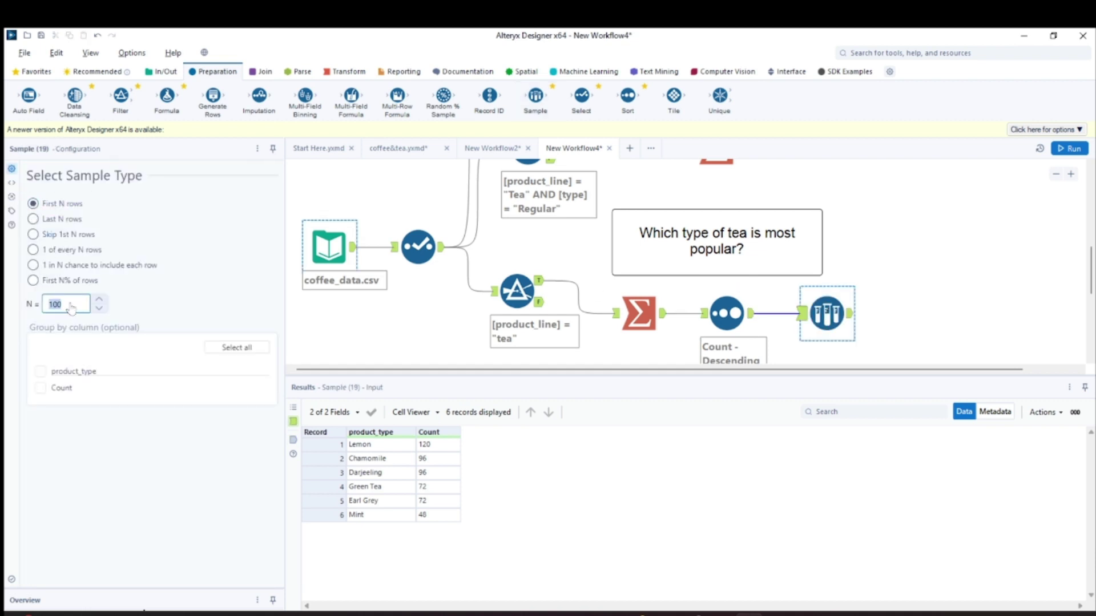
pyautogui.write('1')
pyautogui.click(843, 319)
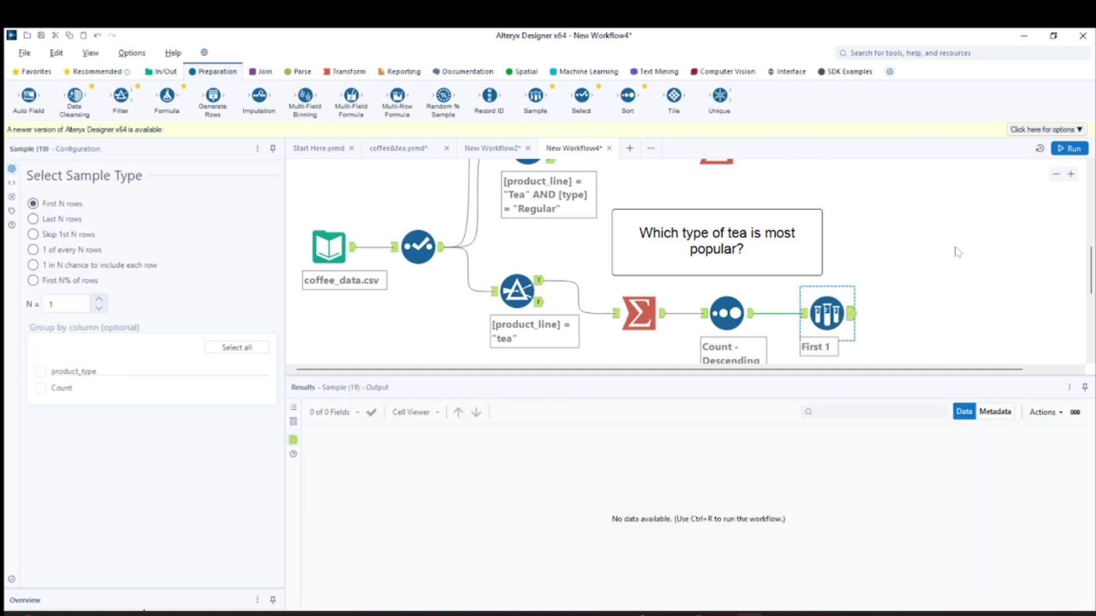
pyautogui.click(1069, 148)
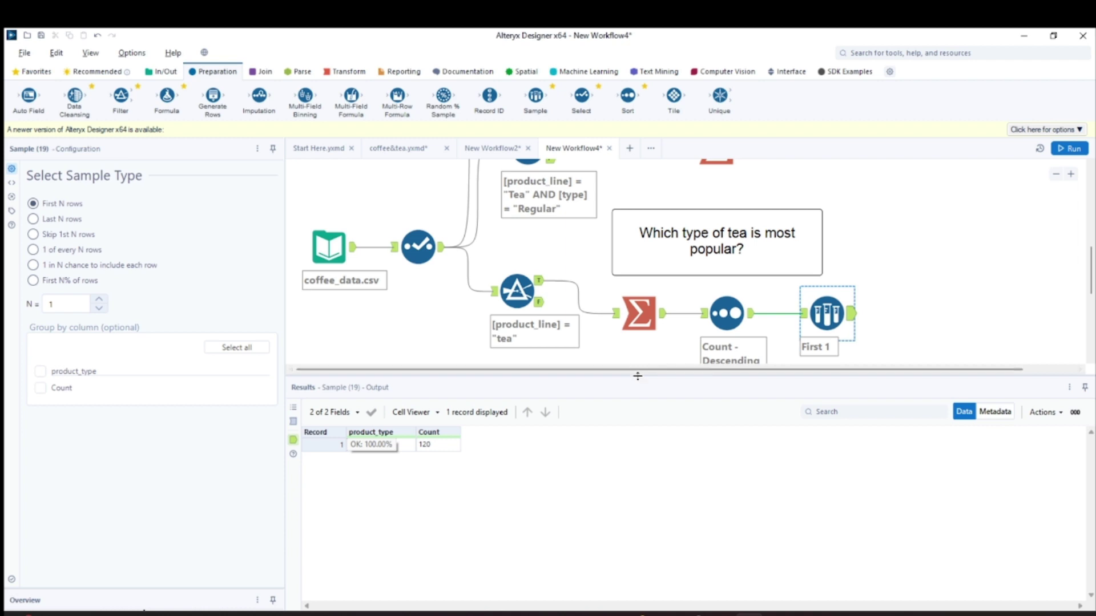
# Review the Sort tool's order options and output, and compare them with the Sample tool's output.
pyautogui.click(727, 313)
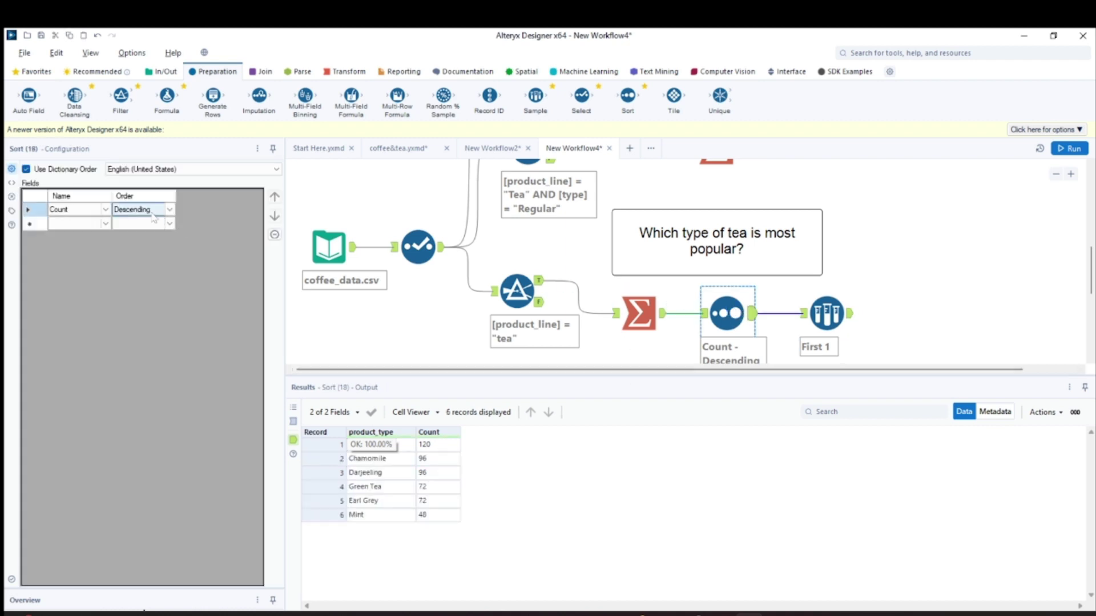
pyautogui.click(170, 210)
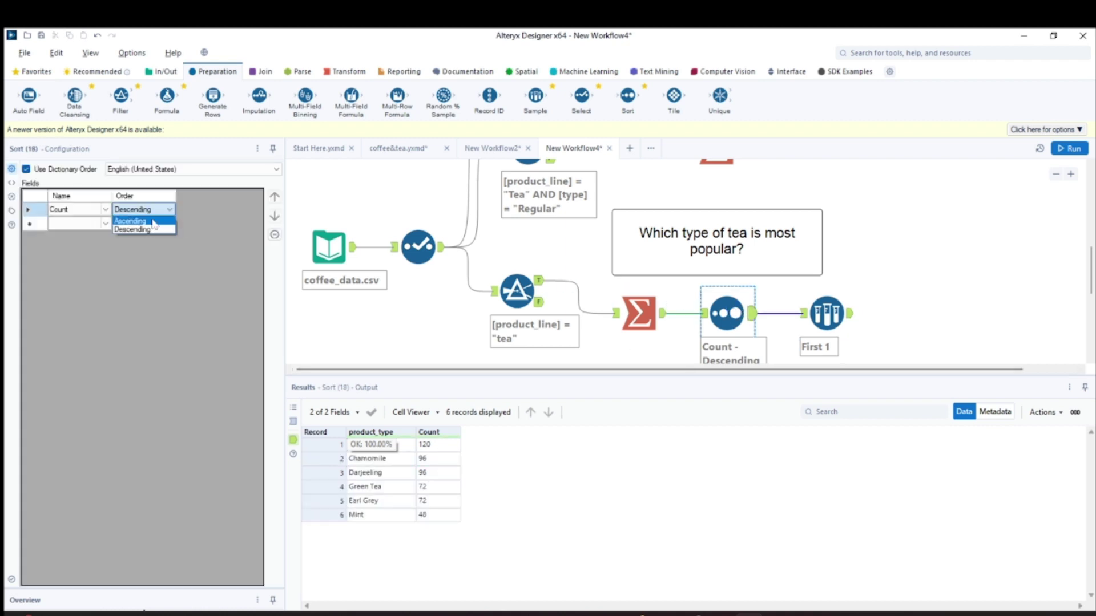
pyautogui.click(828, 313)
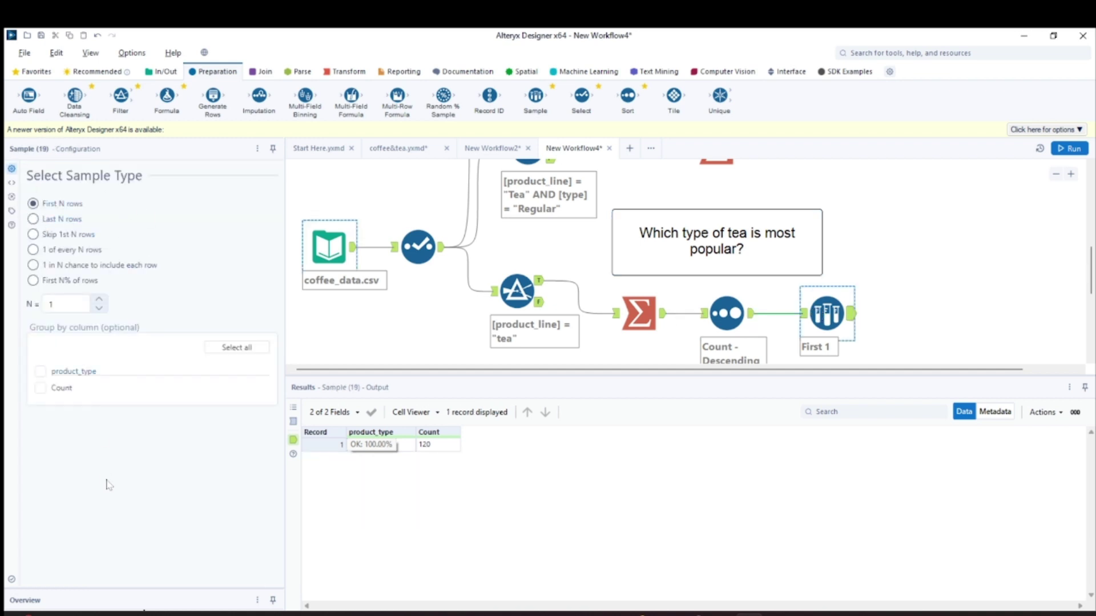
pyautogui.click(822, 313)
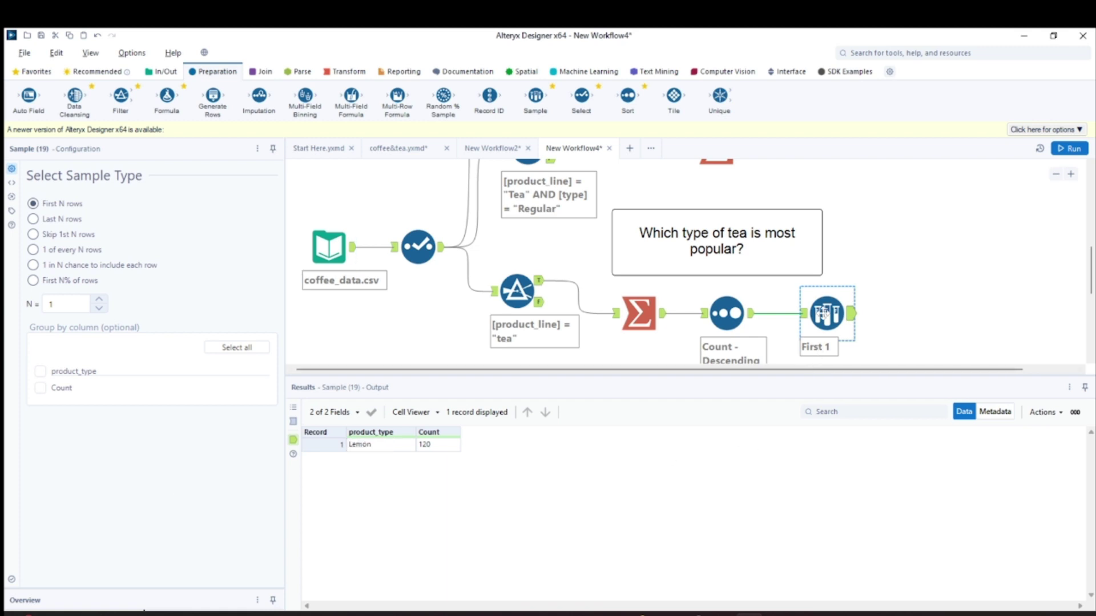
# Review the whole workflow and display the Decaf tea Join's output in an enlarged results area.
pyautogui.moveTo(696, 375); pyautogui.dragTo(694, 423)
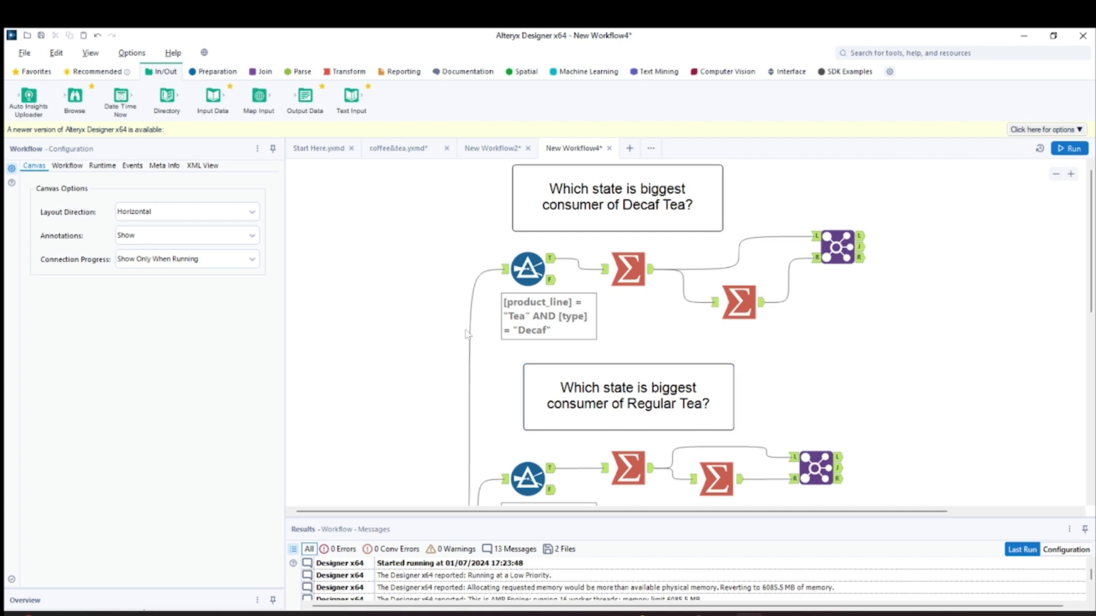
pyautogui.scroll(-5, 453, 304)
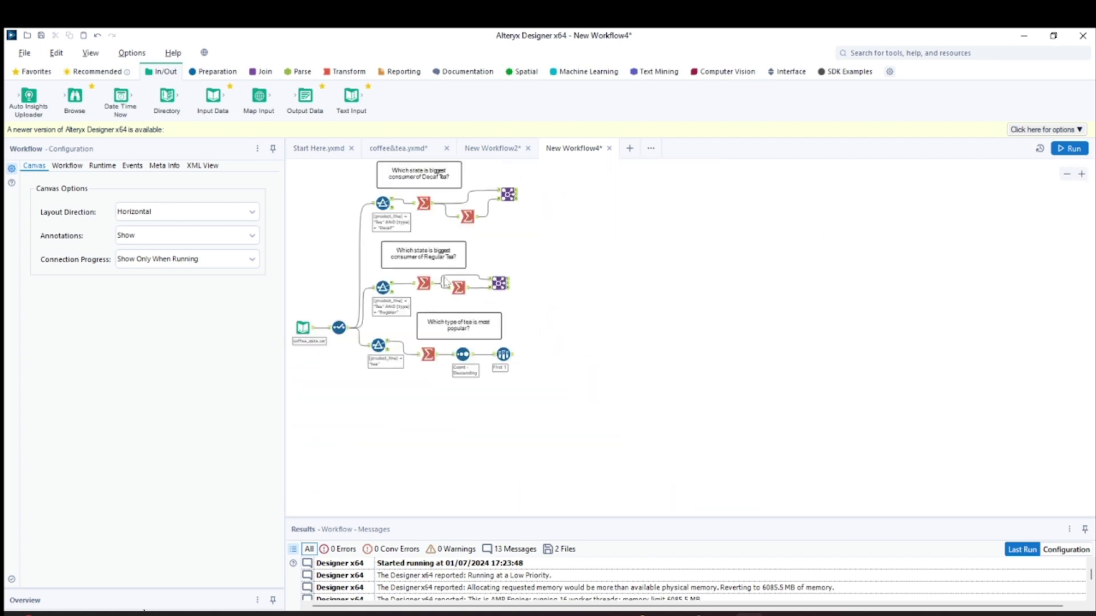
pyautogui.scroll(2, 457, 289)
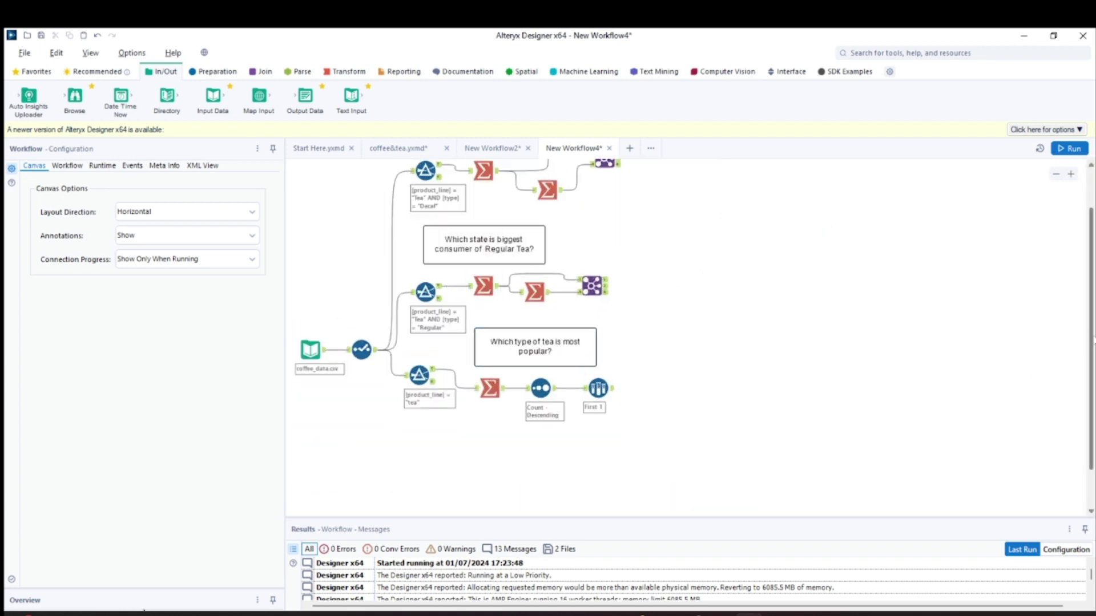
pyautogui.scroll(1, 1090, 320)
pyautogui.click(606, 210)
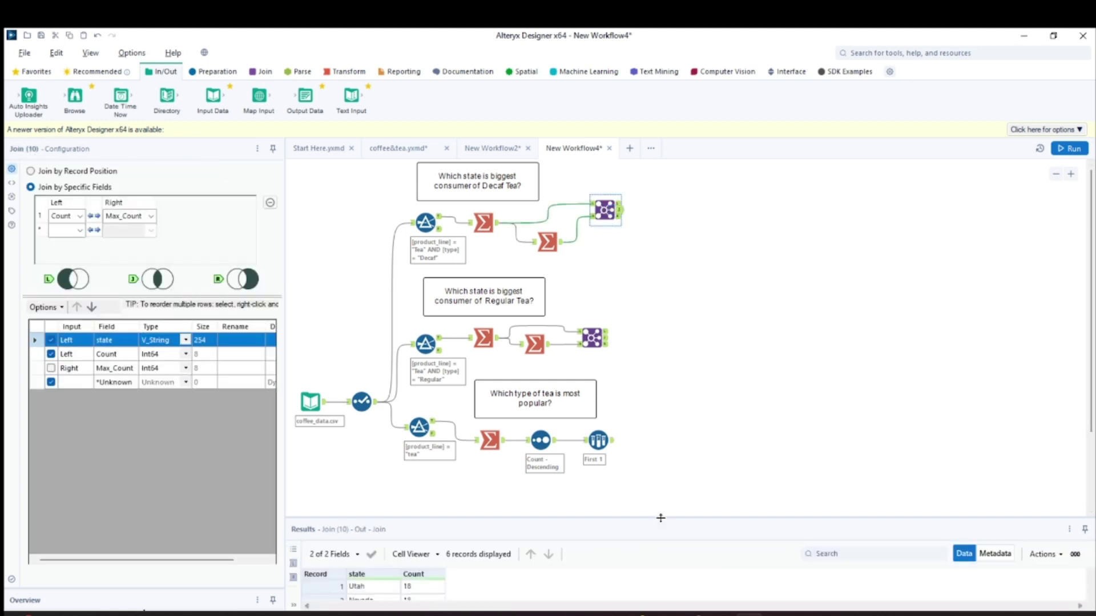
pyautogui.moveTo(660, 518); pyautogui.dragTo(648, 359)
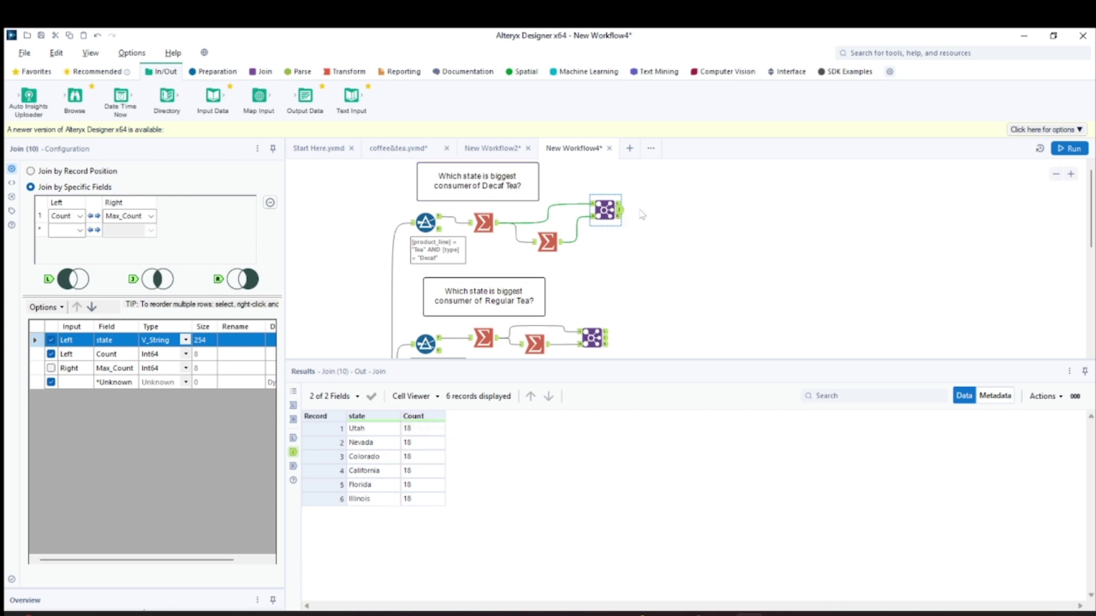
# Add an Output Data tool to the Decaf tea Join's J output and choose Microsoft Excel (.xlsx) as its file type.
pyautogui.moveTo(305, 96); pyautogui.dragTo(688, 231)
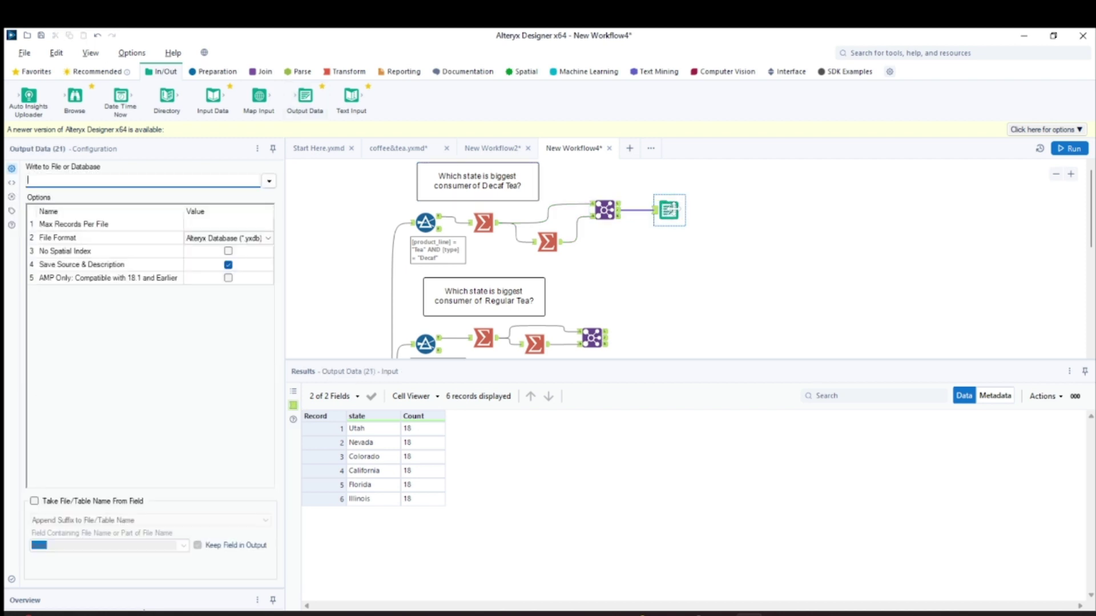
pyautogui.click(260, 181)
pyautogui.click(269, 180)
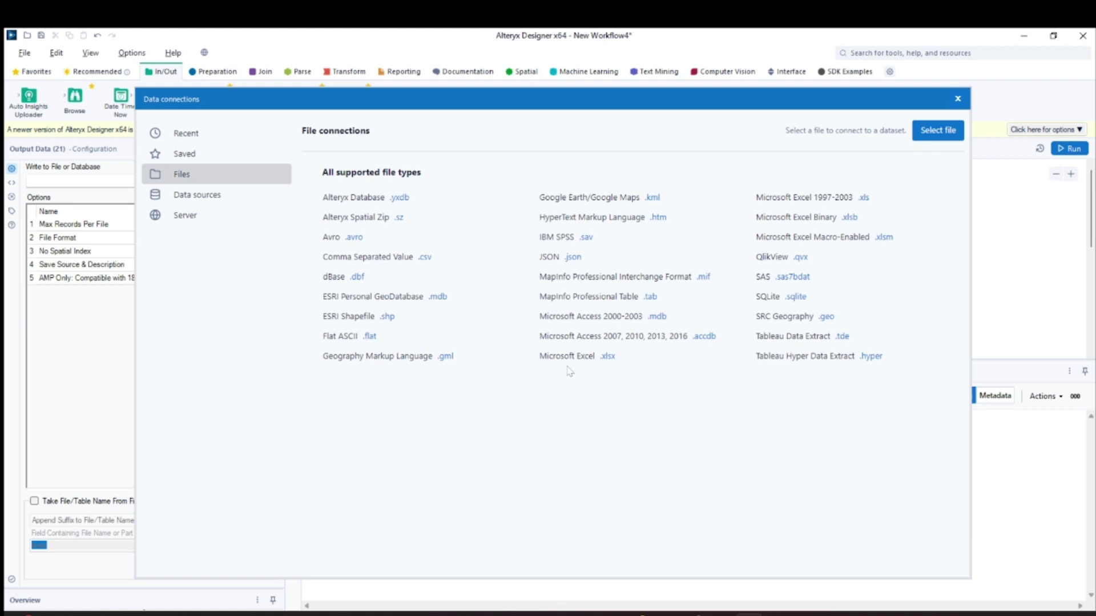
pyautogui.click(607, 357)
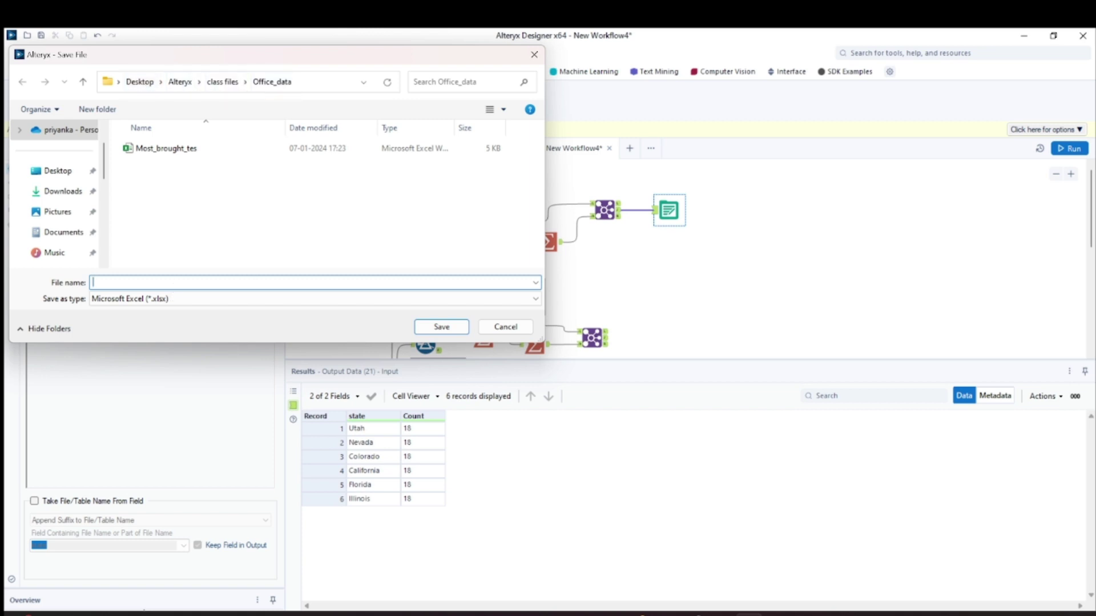
# Save the output as Most_decaf_tea in the Office_data folder on Sheet1, and run the workflow to write it.
pyautogui.write('MOst')
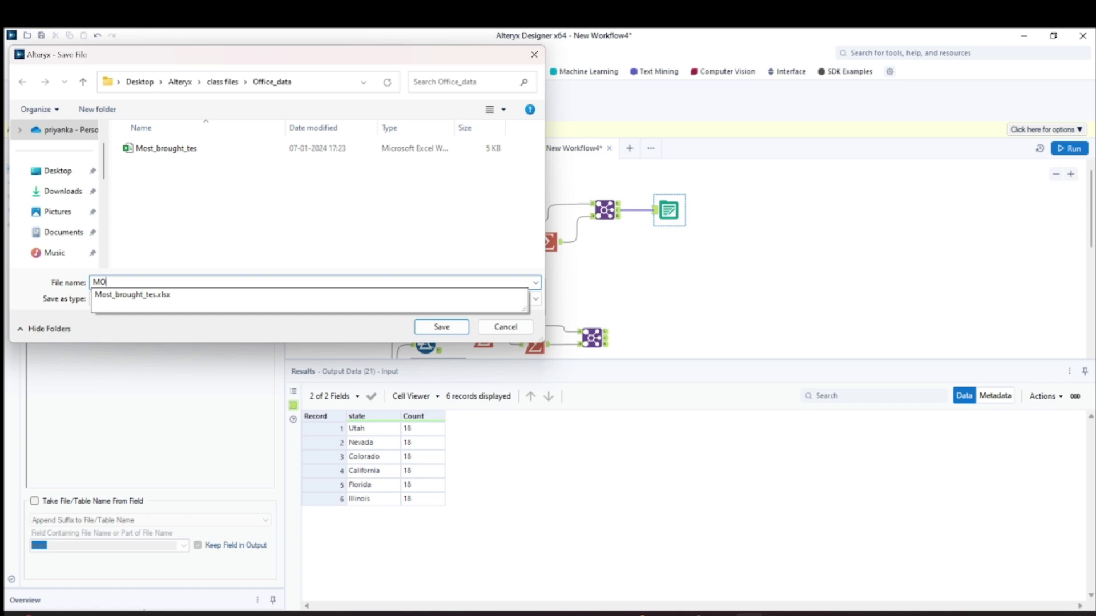
pyautogui.press('BackSpace')
pyautogui.write('ost_decaf')
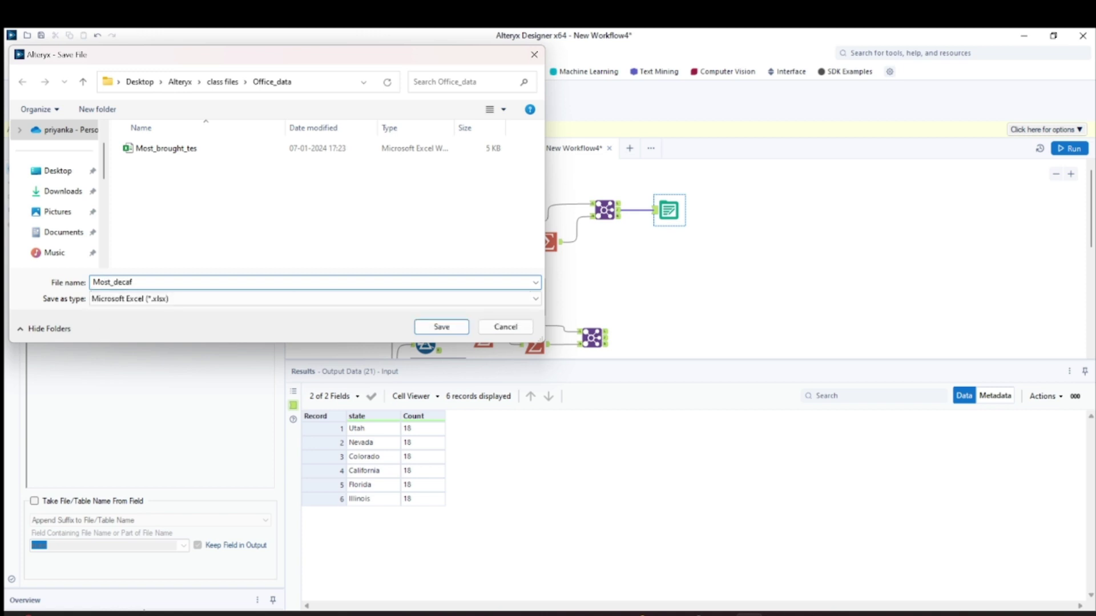
pyautogui.write('_tea')
pyautogui.press('Return')
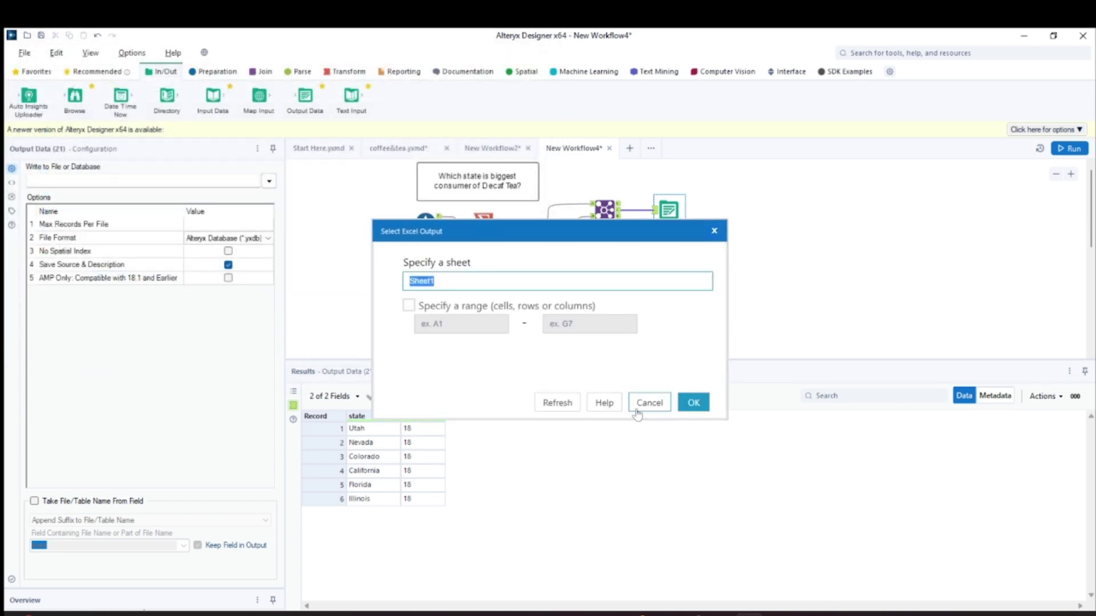
pyautogui.click(693, 402)
pyautogui.click(1073, 149)
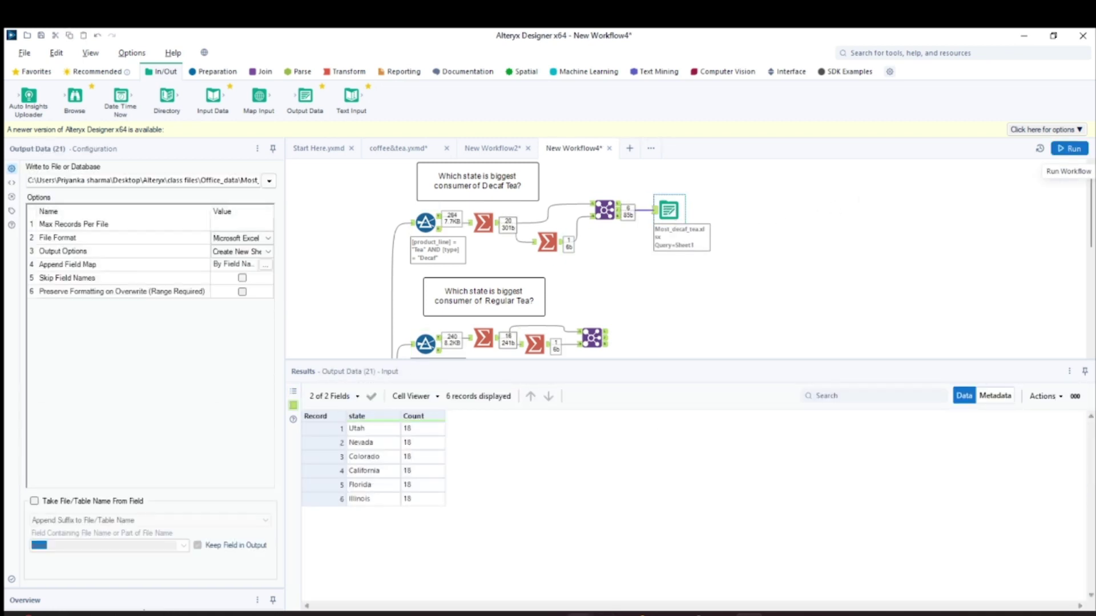
# Switch to File Explorer, go to the Office_data folder inside class files, and open the Most_decaf_tea workbook in Excel.
pyautogui.moveTo(580, 613)
pyautogui.click(616, 550)
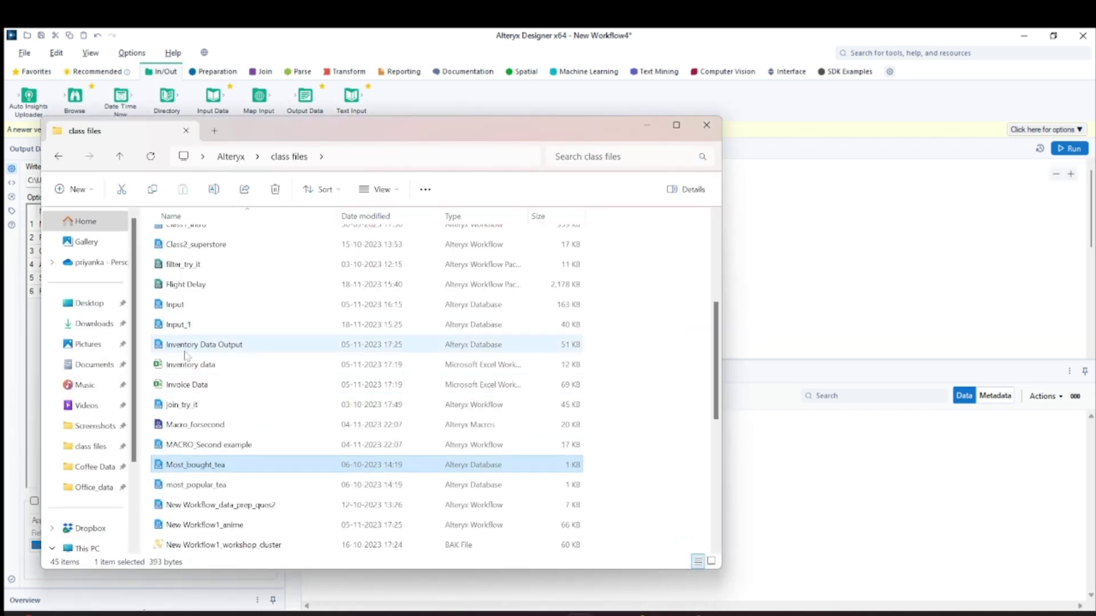
pyautogui.click(58, 156)
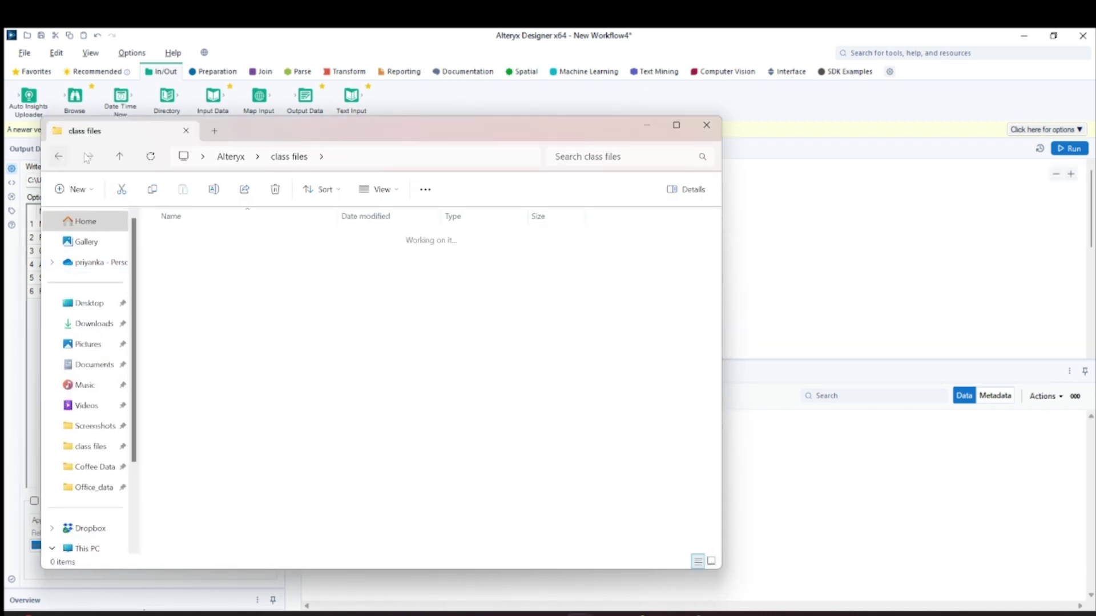
pyautogui.click(87, 156)
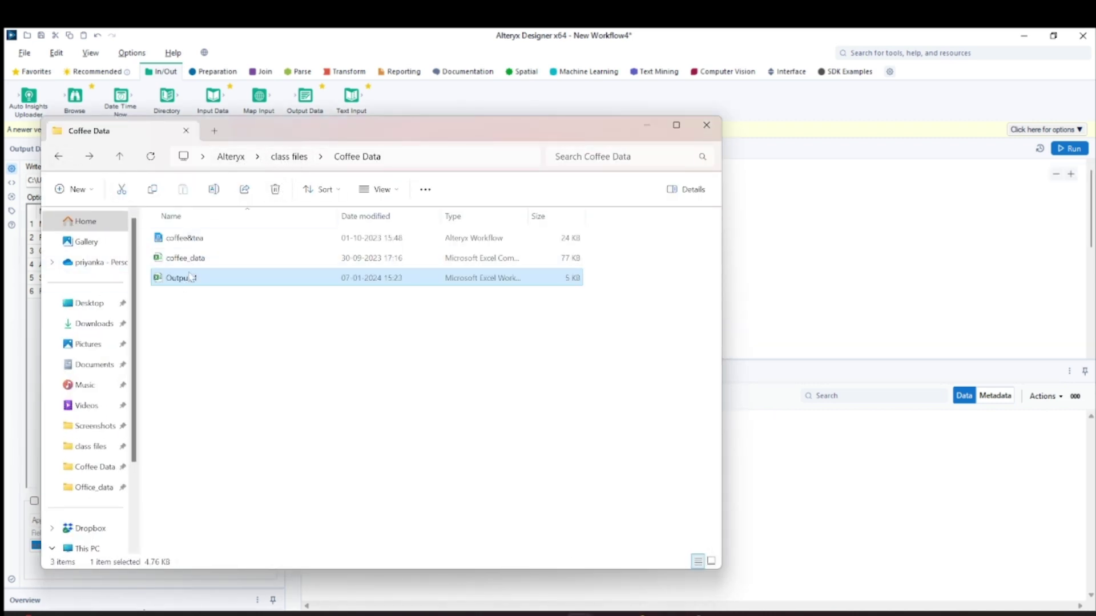
pyautogui.click(234, 160)
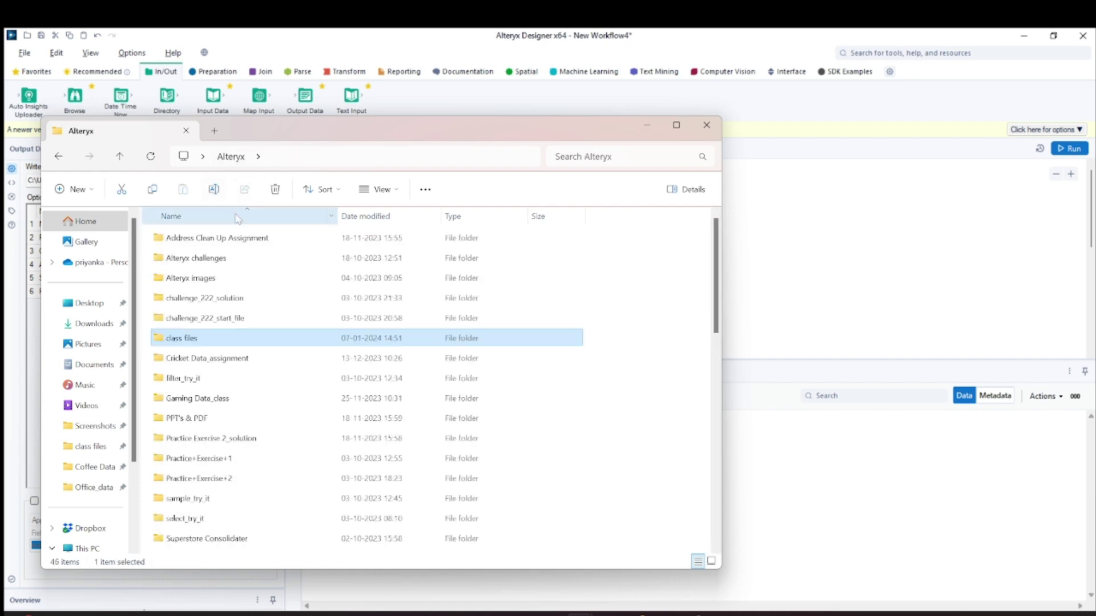
pyautogui.doubleClick(171, 338)
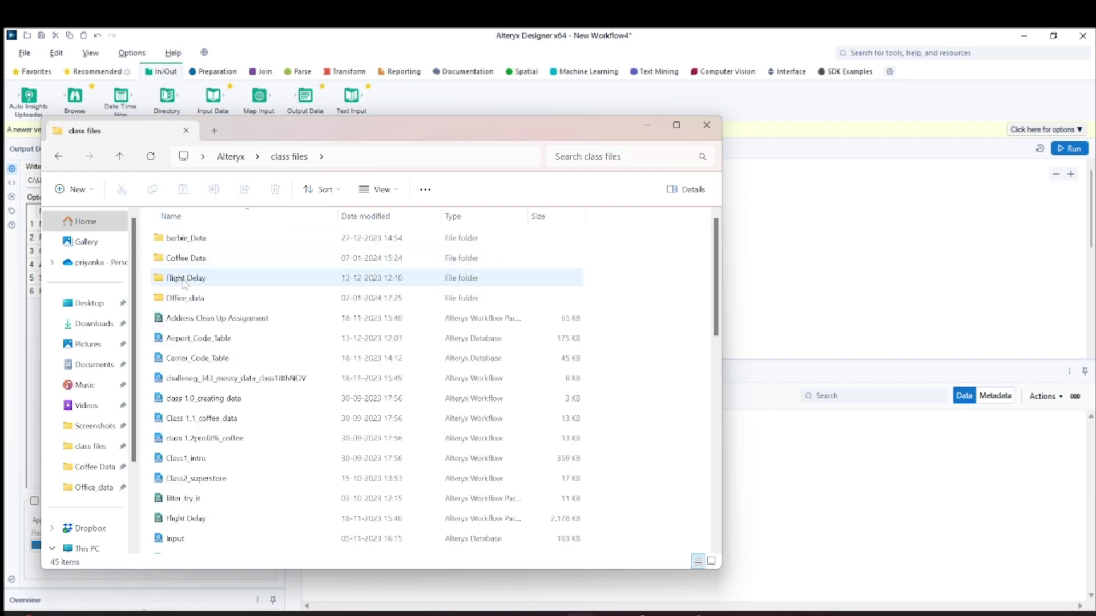
pyautogui.click(184, 301)
pyautogui.doubleClick(184, 299)
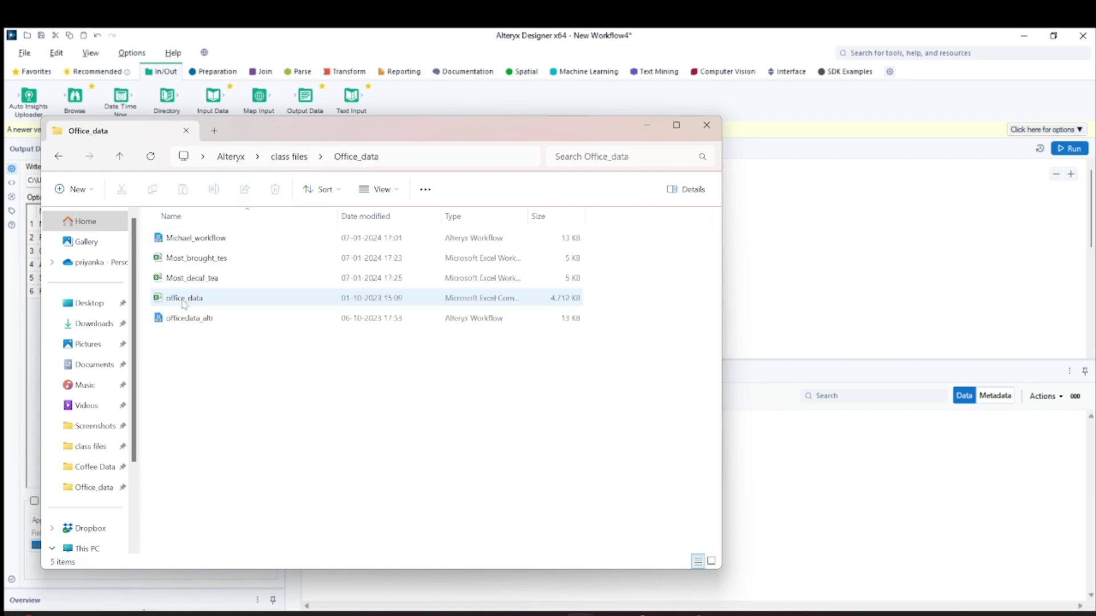
pyautogui.doubleClick(206, 280)
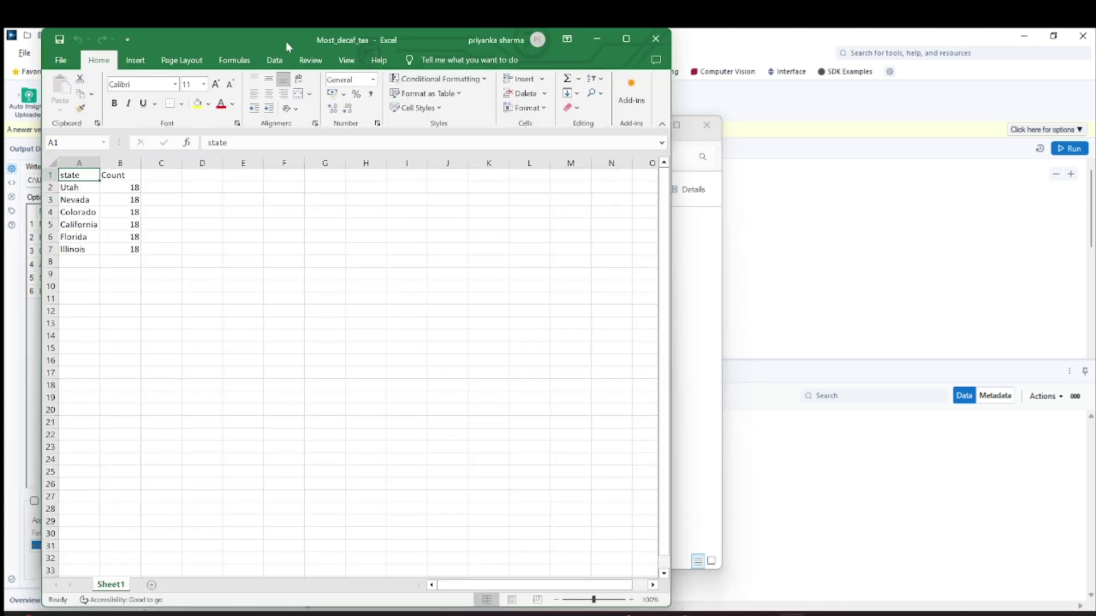
pyautogui.moveTo(285, 41); pyautogui.dragTo(365, 67)
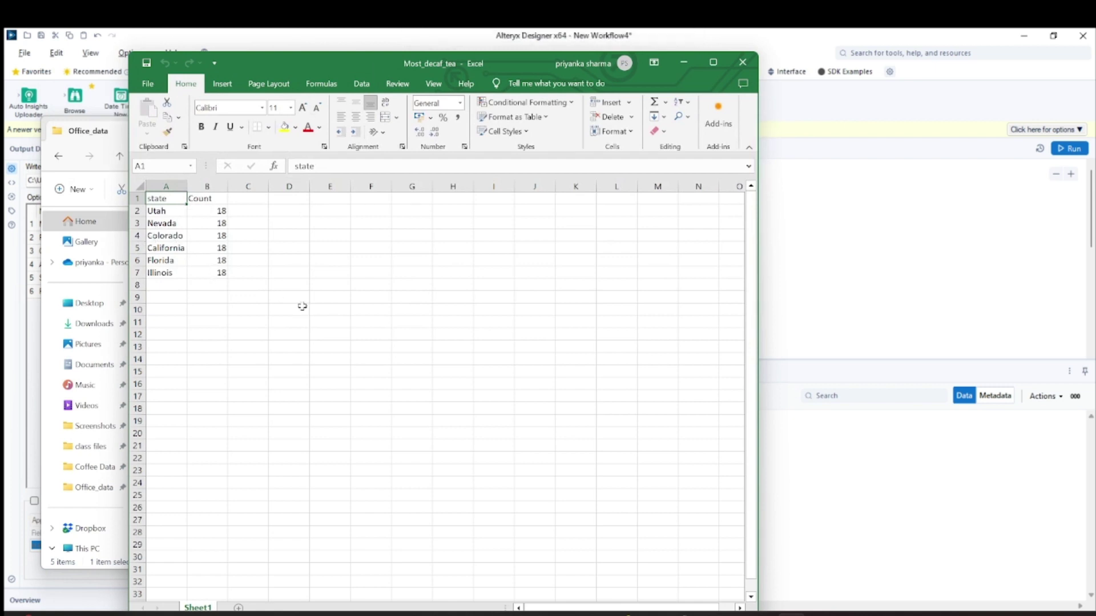
# Check the state and Count rows in the maximized Most_decaf_tea workbook, then close it and return to Alteryx Designer.
pyautogui.click(220, 212)
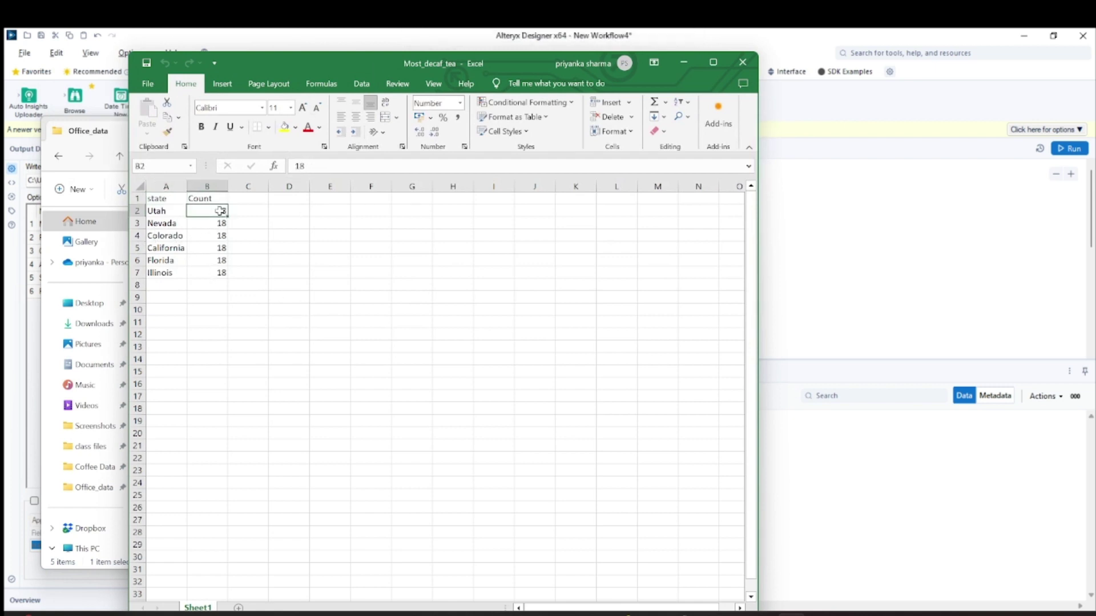
pyautogui.hotkey('ctrl', 'shift', 'Down')
pyautogui.hotkey('shift', 'Left')
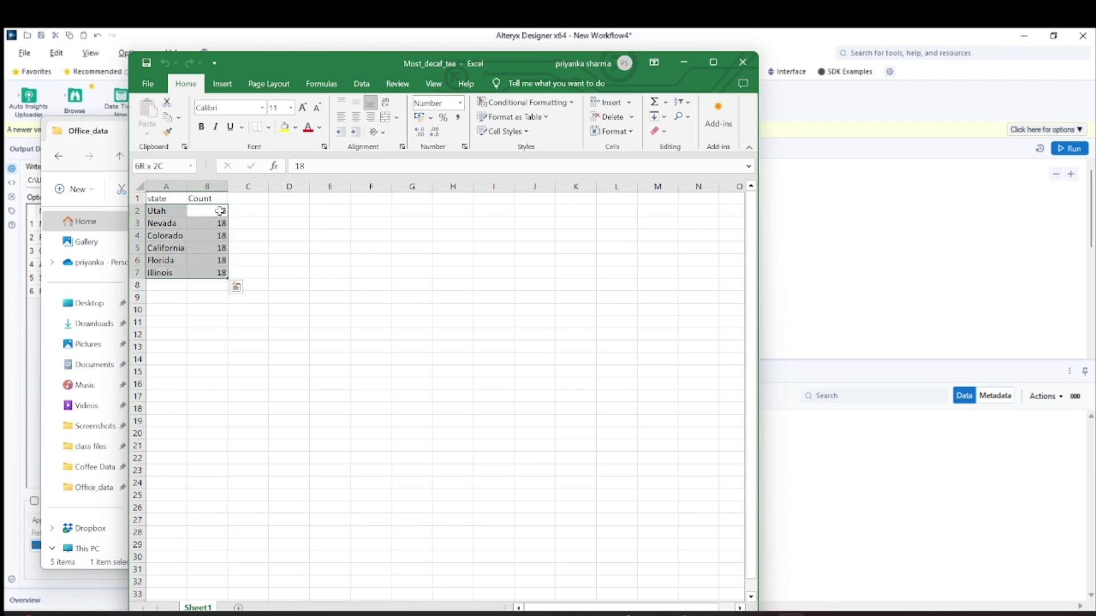
pyautogui.click(713, 62)
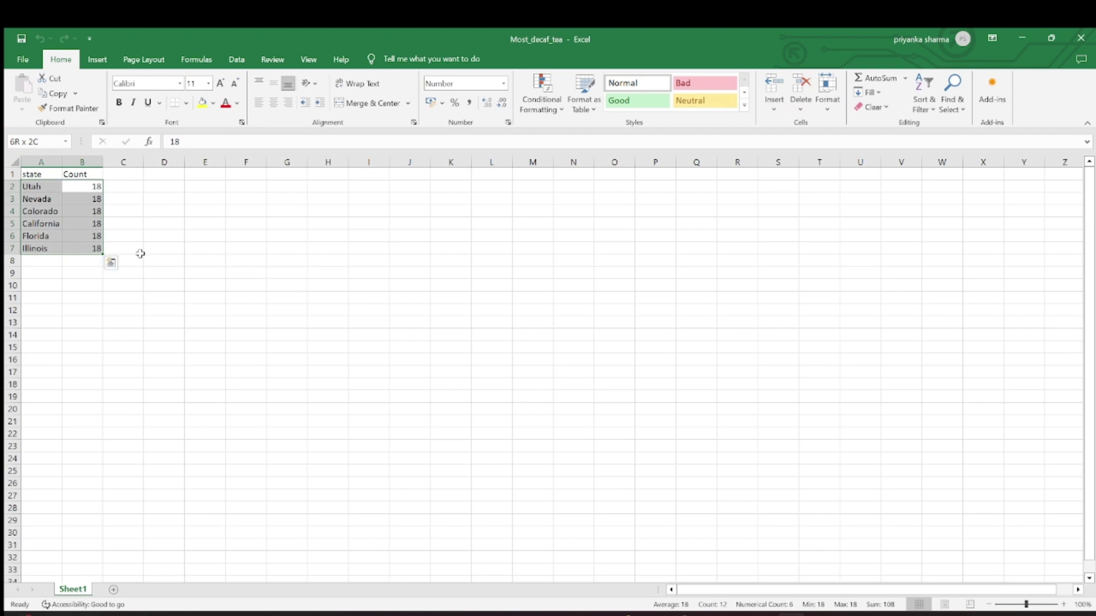
pyautogui.click(1080, 45)
pyautogui.click(707, 132)
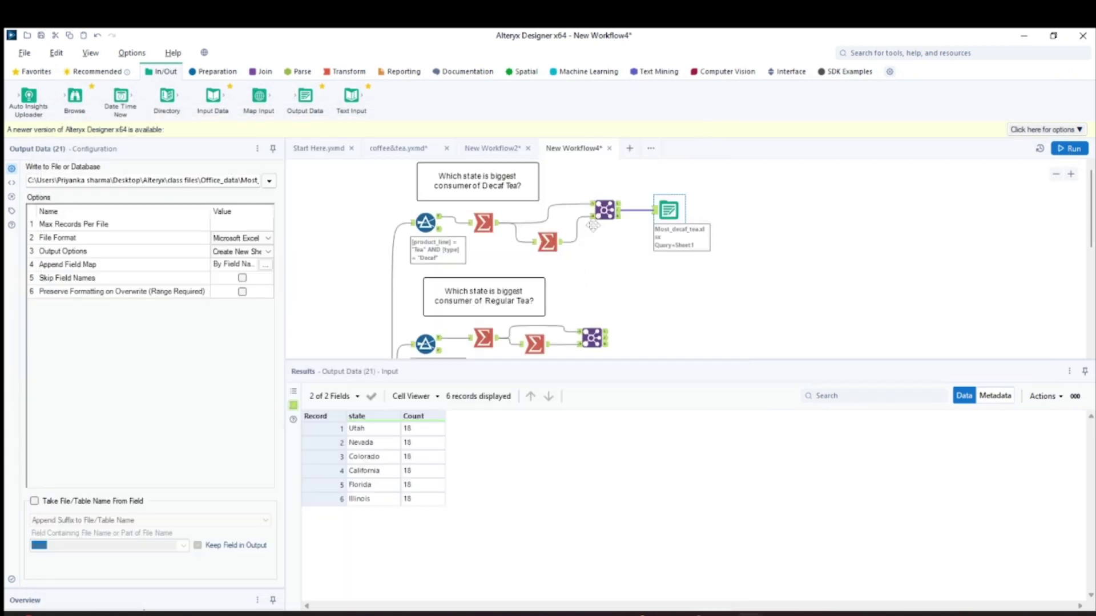
# Enlarge the canvas by shrinking the results area and review the Decaf, Regular and most popular tea branches of the workflow.
pyautogui.scroll(-1, 576, 348)
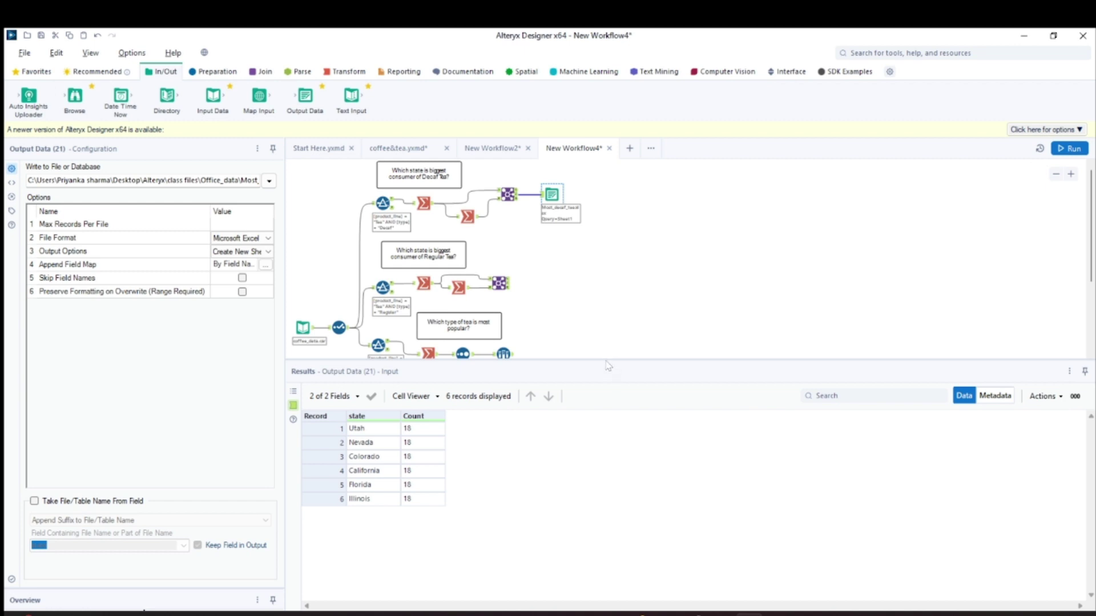
pyautogui.moveTo(605, 358); pyautogui.dragTo(597, 488)
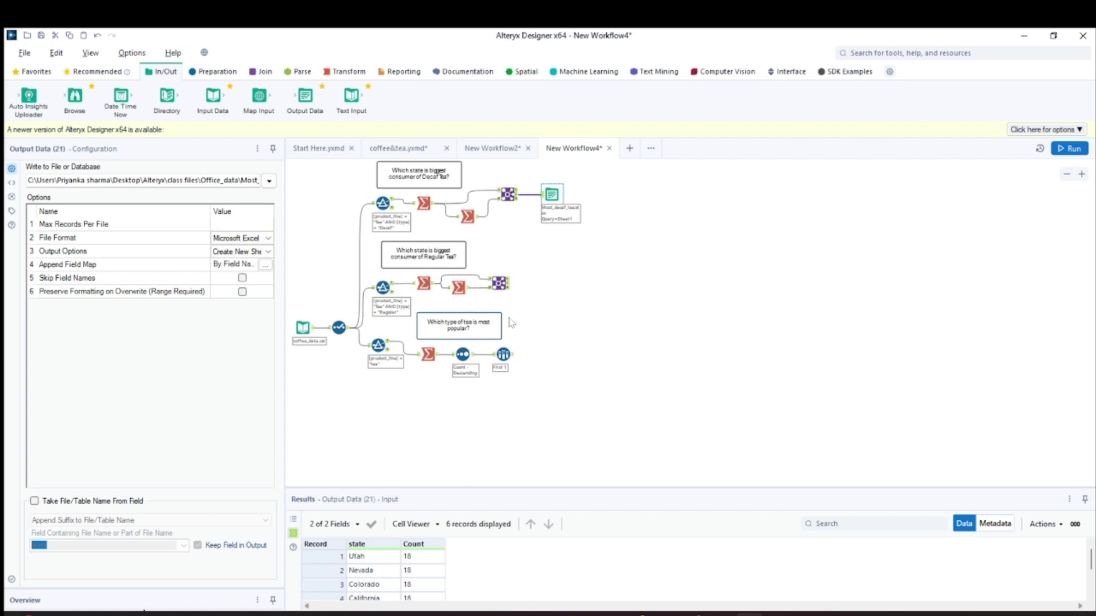
pyautogui.click(684, 384)
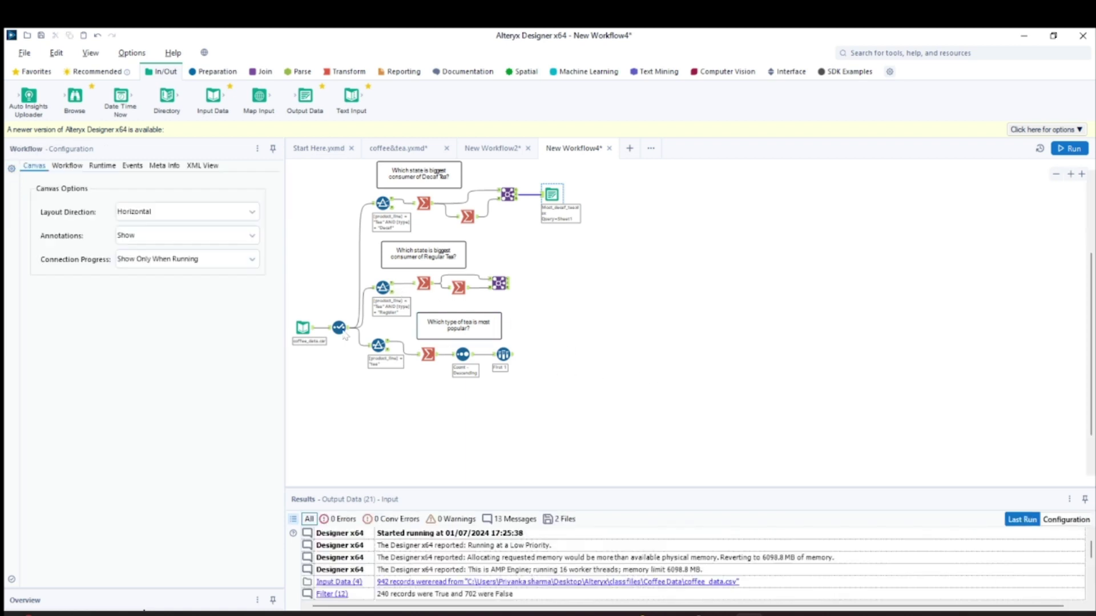
pyautogui.scroll(2, 345, 332)
pyautogui.scroll(3, 849, 298)
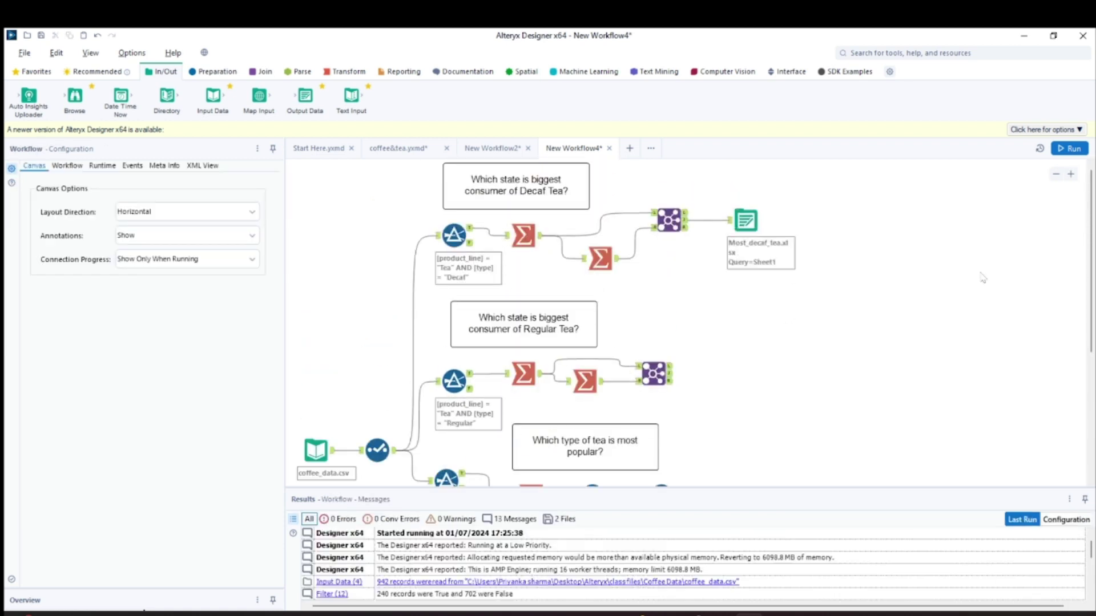
pyautogui.scroll(-2, 674, 380)
pyautogui.scroll(2, 674, 379)
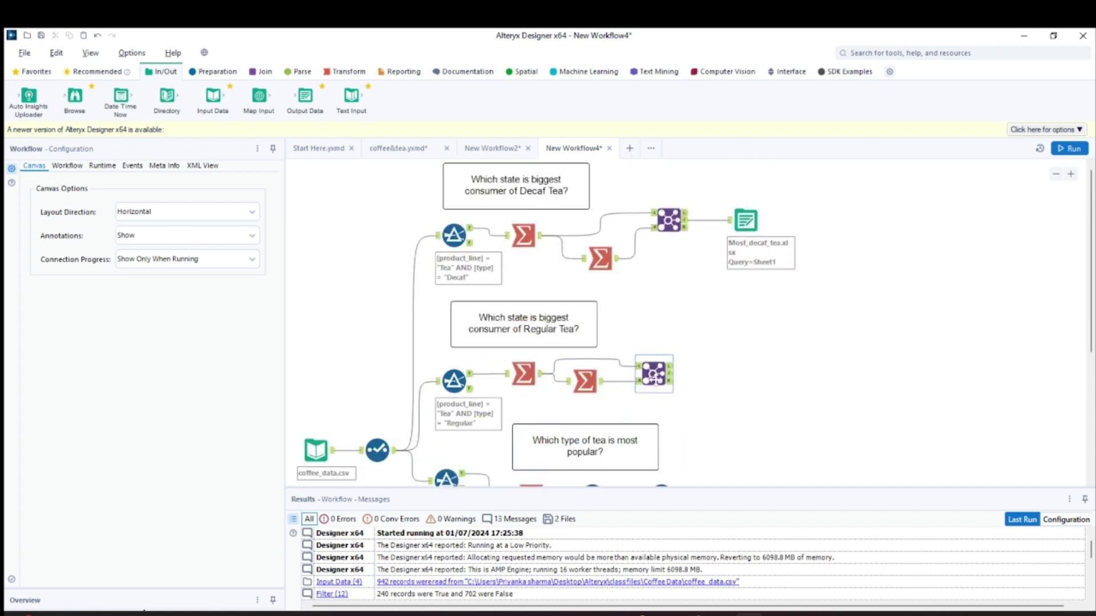